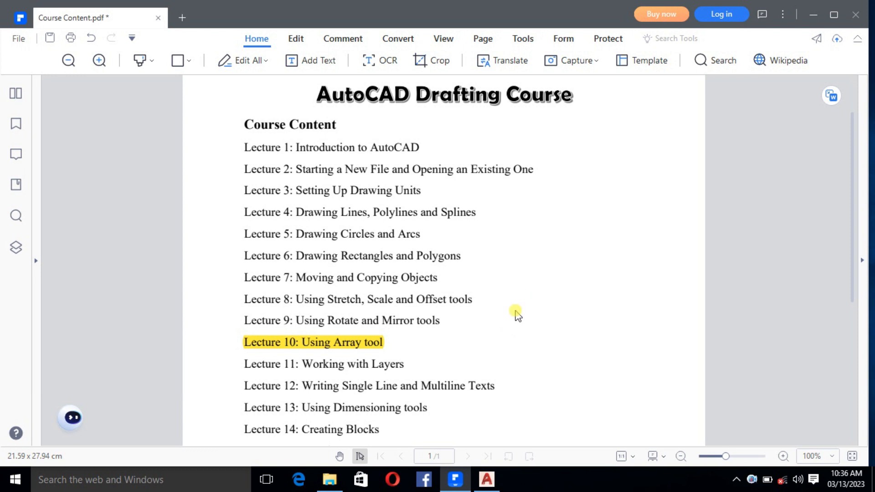
# Switch to AutoCAD's empty Drawing1 and examine the available array types.
pyautogui.click(484, 482)
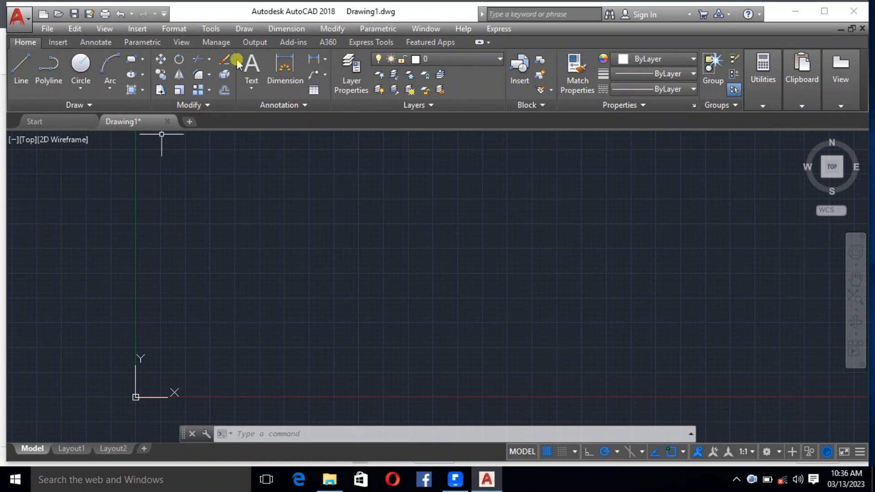
pyautogui.click(208, 89)
pyautogui.click(207, 89)
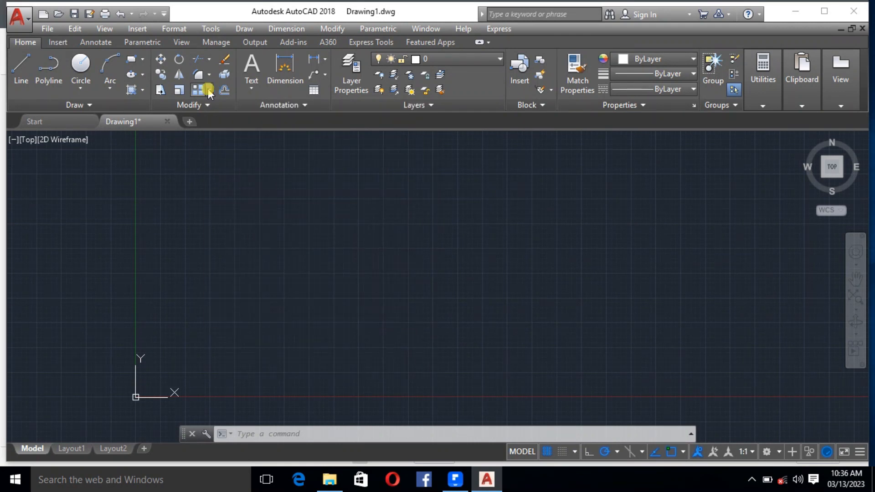
pyautogui.click(208, 89)
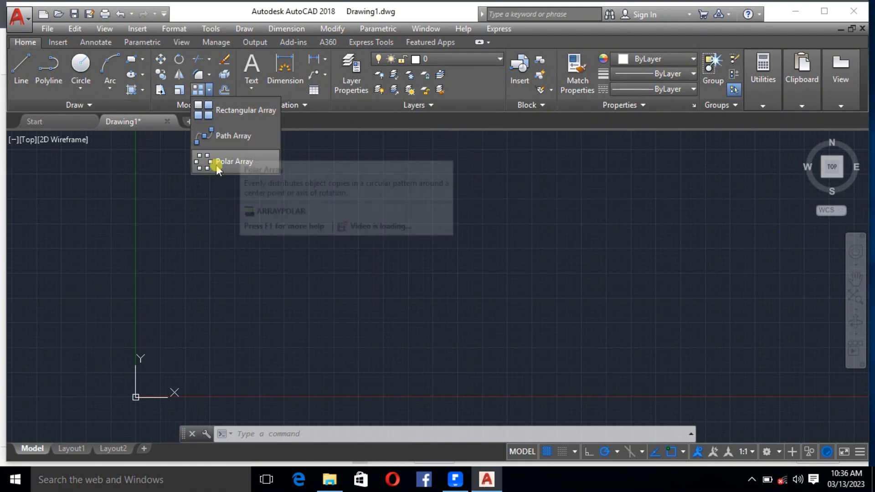
pyautogui.click(210, 93)
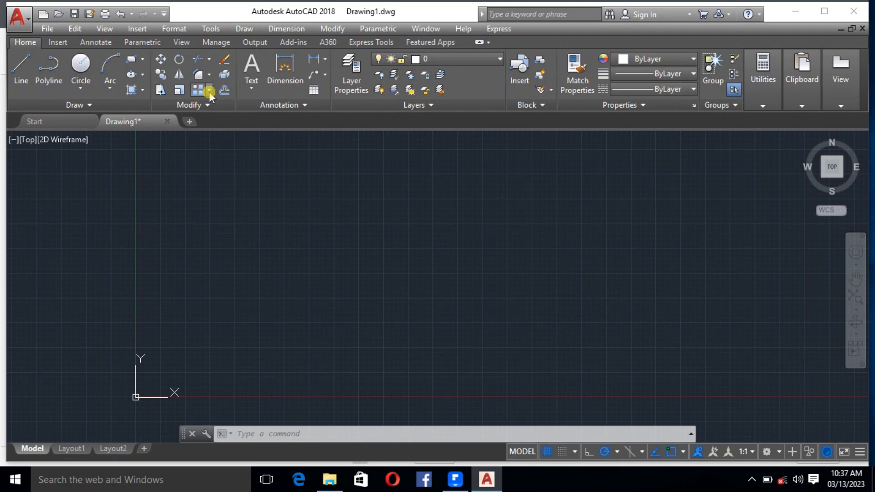
# Draw a small upright rectangle in the upper part of the drawing, a little to the right of the Y axis.
pyautogui.click(132, 59)
pyautogui.click(197, 196)
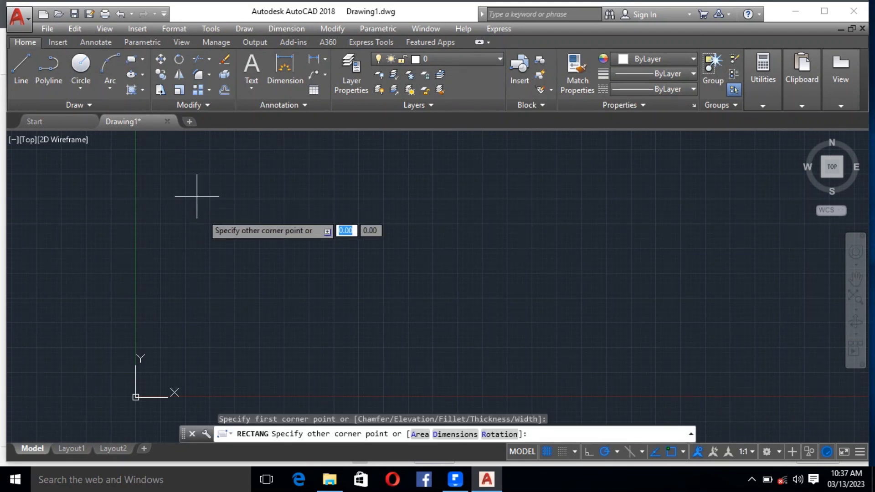
pyautogui.click(214, 220)
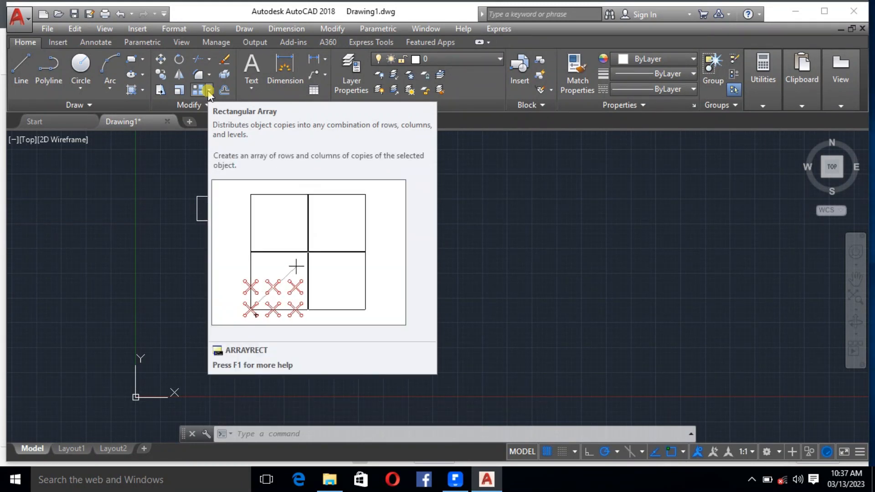
# Create a rectangular array of the small rectangle with 4 columns and 3 rows.
pyautogui.click(209, 92)
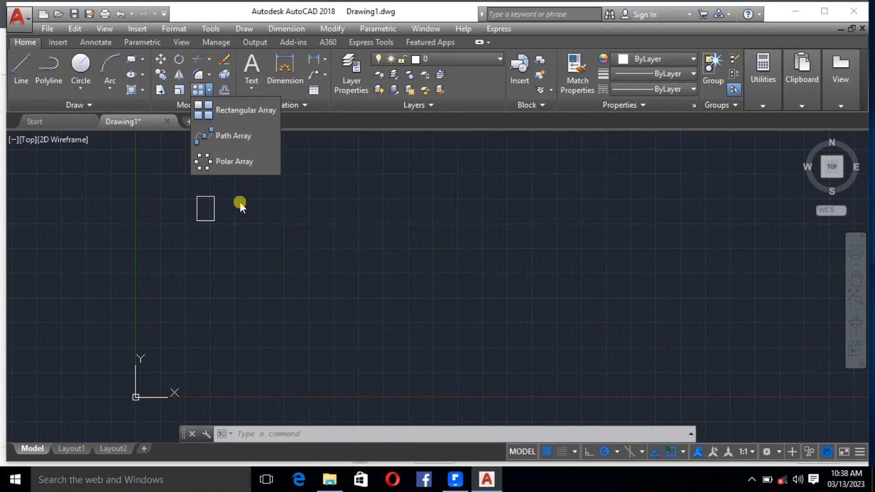
pyautogui.click(240, 202)
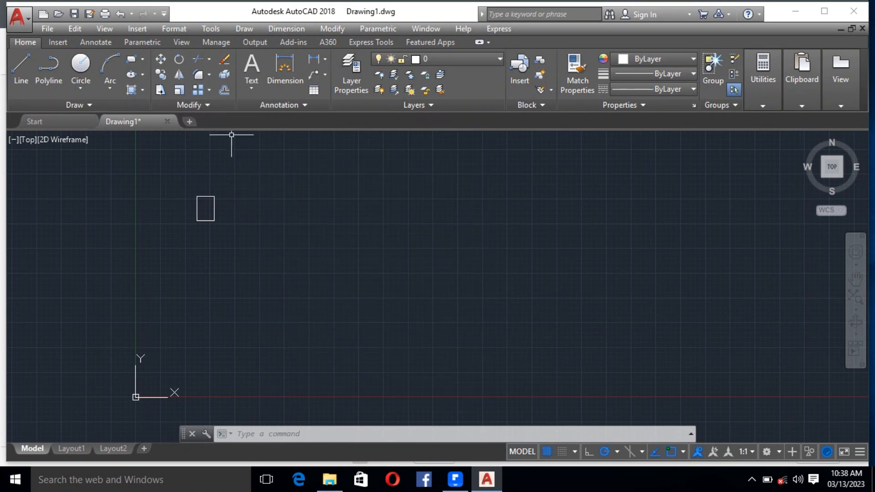
pyautogui.click(199, 91)
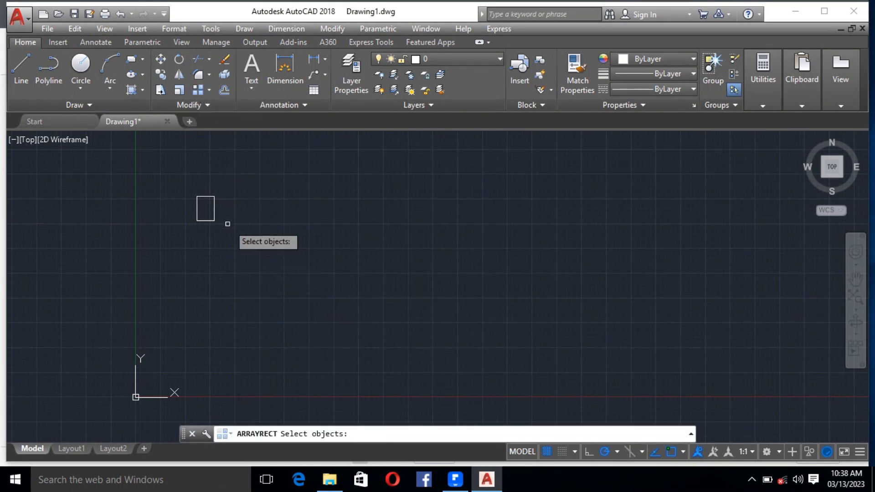
pyautogui.click(213, 206)
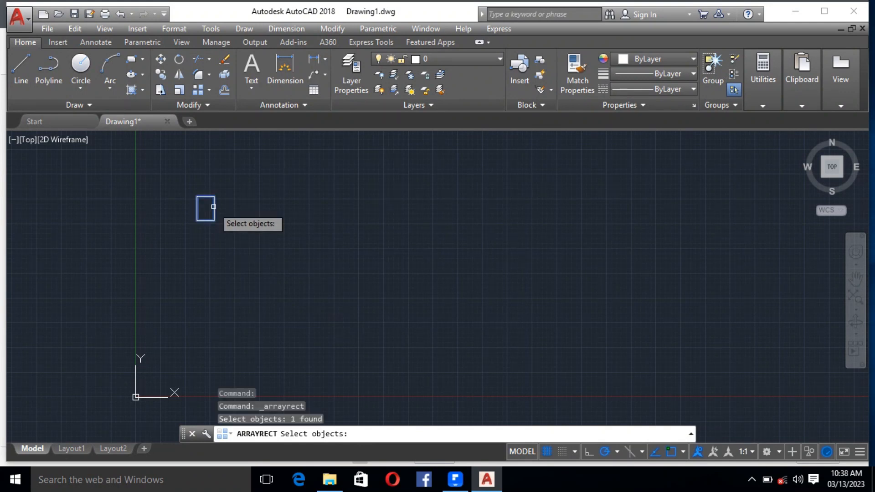
pyautogui.press('Return')
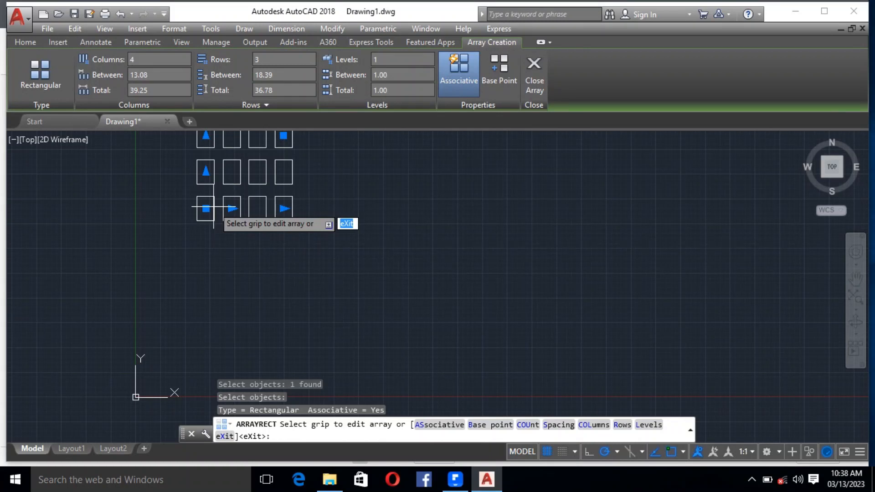
pyautogui.scroll(-4, 230, 233)
pyautogui.scroll(4, 236, 218)
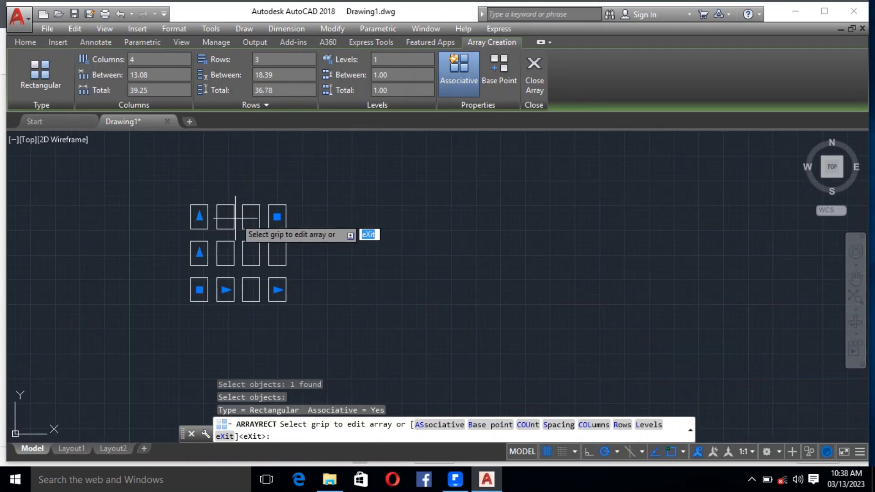
pyautogui.press('Escape')
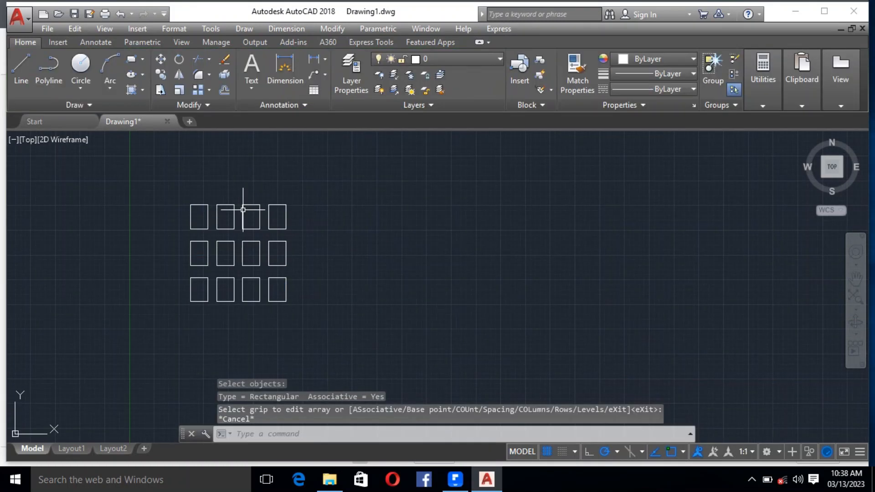
# Cancel the restarted Array command and undo the rectangular array, keeping only the original rectangle.
pyautogui.write('ar')
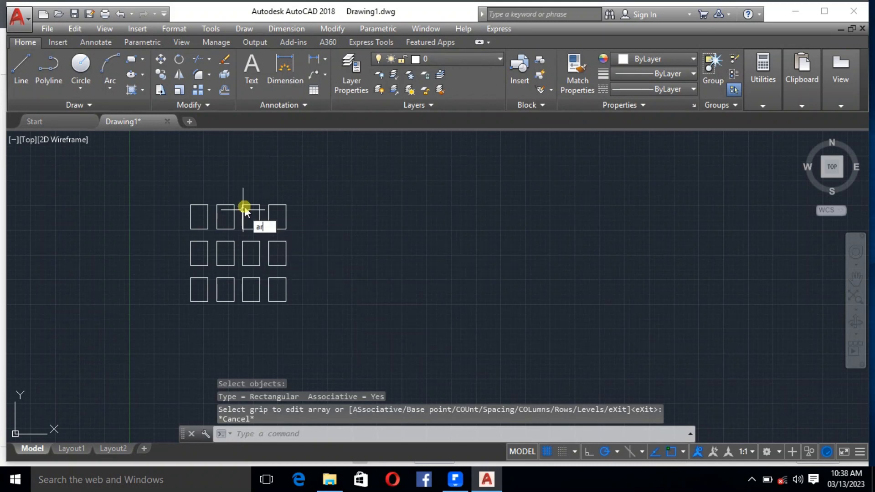
pyautogui.press('Return')
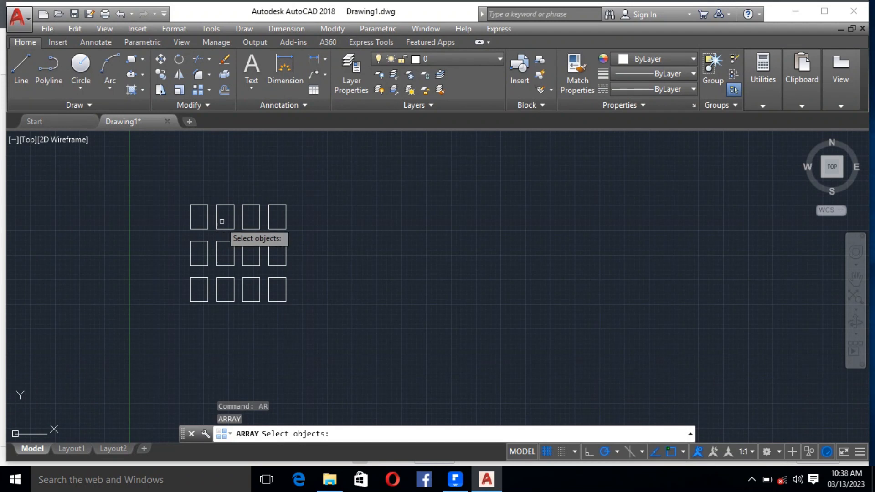
pyautogui.hotkey('ctrl', 'z')
pyautogui.press('Escape')
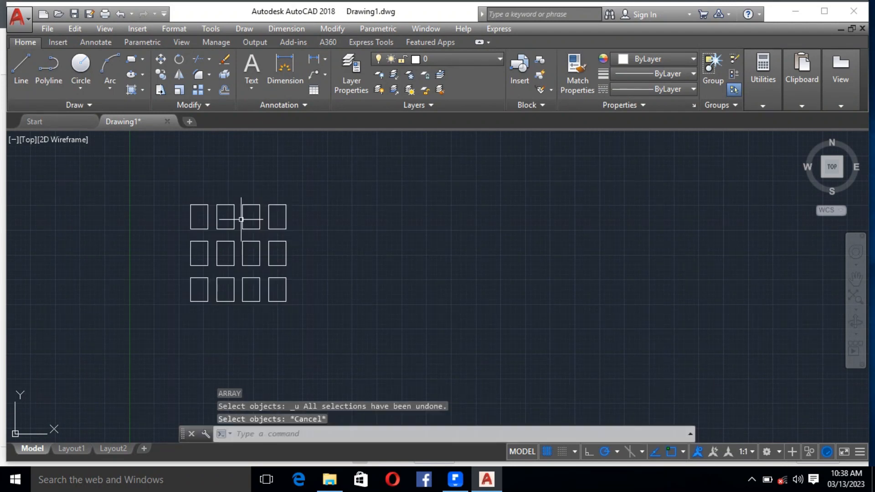
pyautogui.press('Escape')
pyautogui.hotkey('ctrl', 'z')
pyautogui.hotkey('ctrl', 'z')
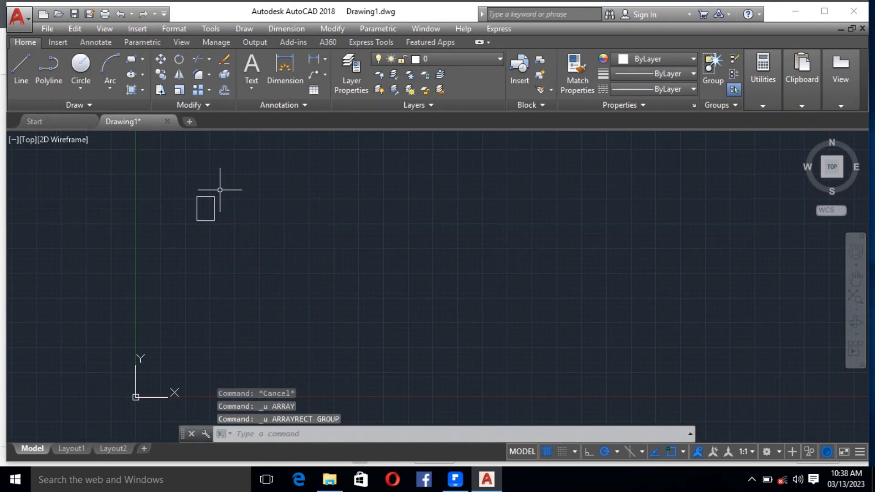
pyautogui.write('AR')
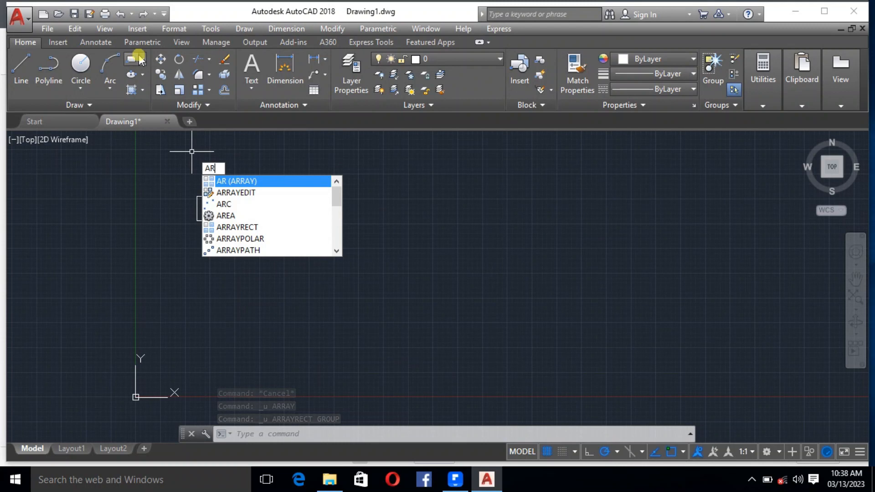
pyautogui.click(143, 61)
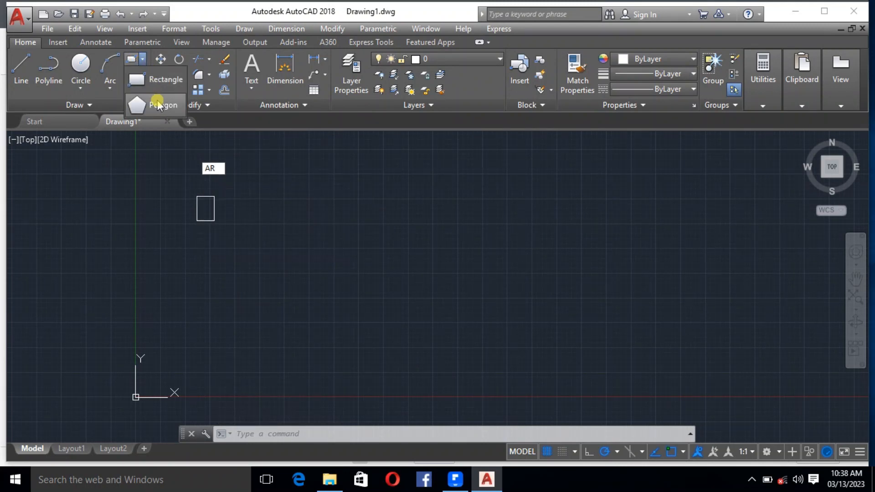
pyautogui.click(157, 105)
pyautogui.click(143, 60)
pyautogui.click(154, 80)
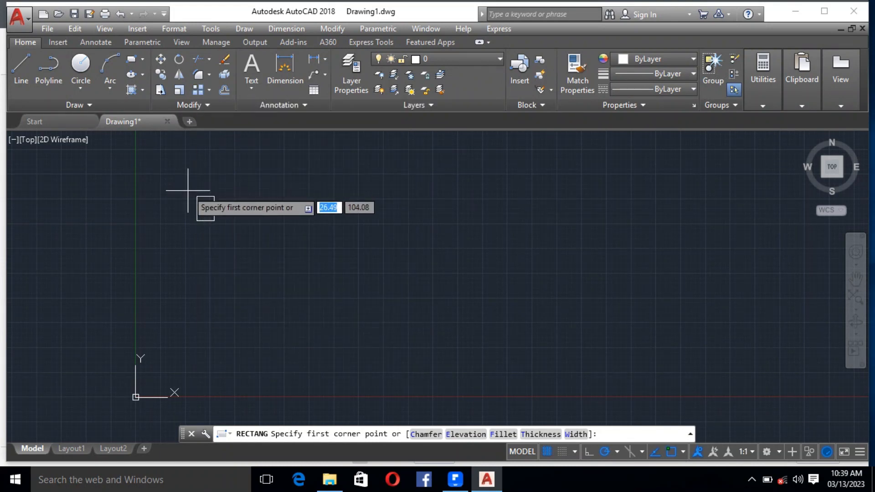
pyautogui.press('Escape')
# Start a rectangular array from the small rectangle with the default 4 columns and 3 rows.
pyautogui.click(196, 91)
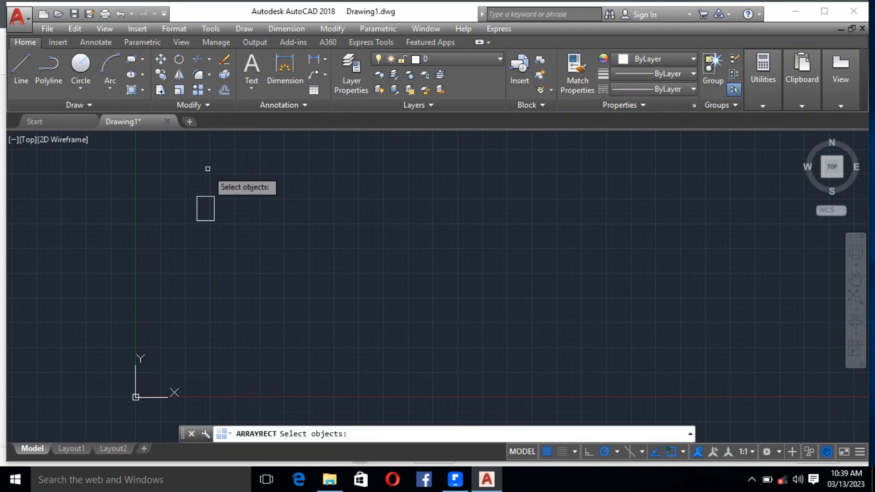
pyautogui.click(211, 197)
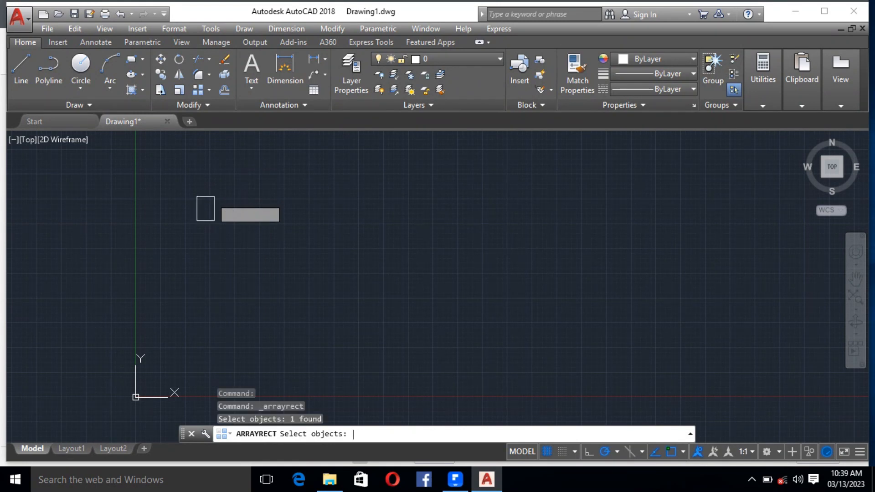
pyautogui.press('Return')
pyautogui.scroll(-4, 233, 260)
pyautogui.scroll(4, 243, 219)
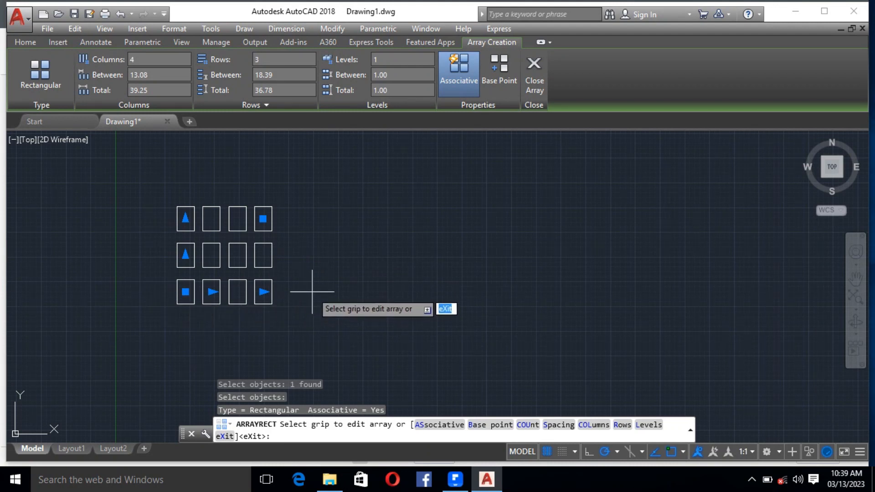
# Set the array's column count to 5 and increase it to 6.
pyautogui.click(154, 59)
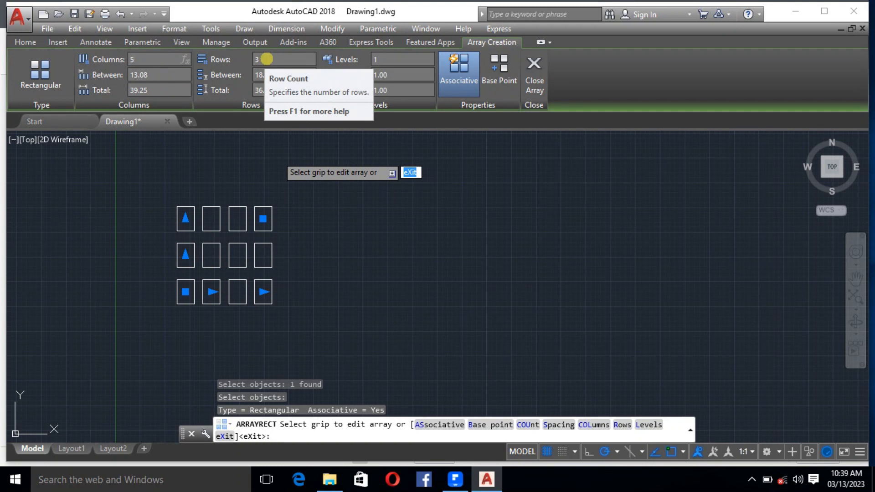
pyautogui.click(267, 59)
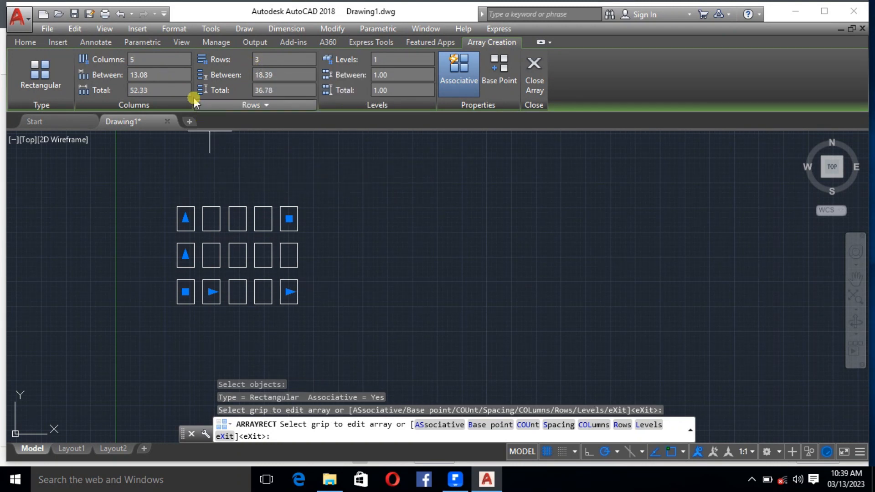
pyautogui.click(152, 60)
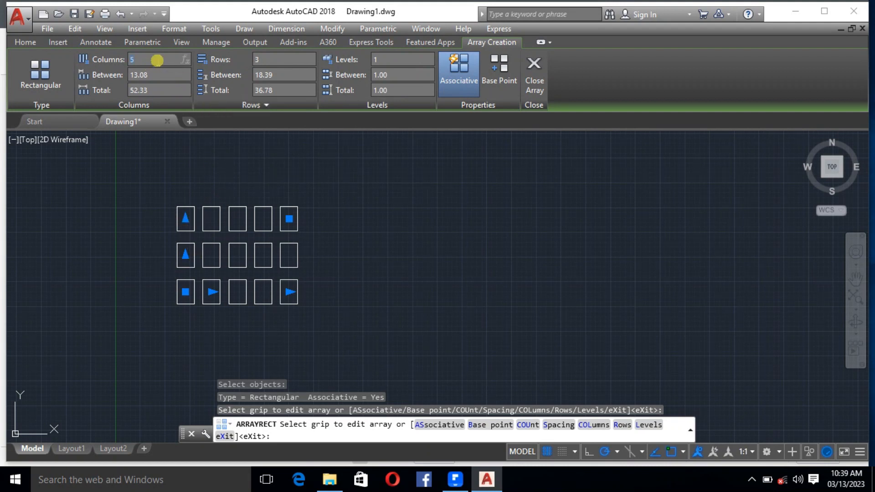
pyautogui.click(158, 61)
pyautogui.write('6')
pyautogui.press('Return')
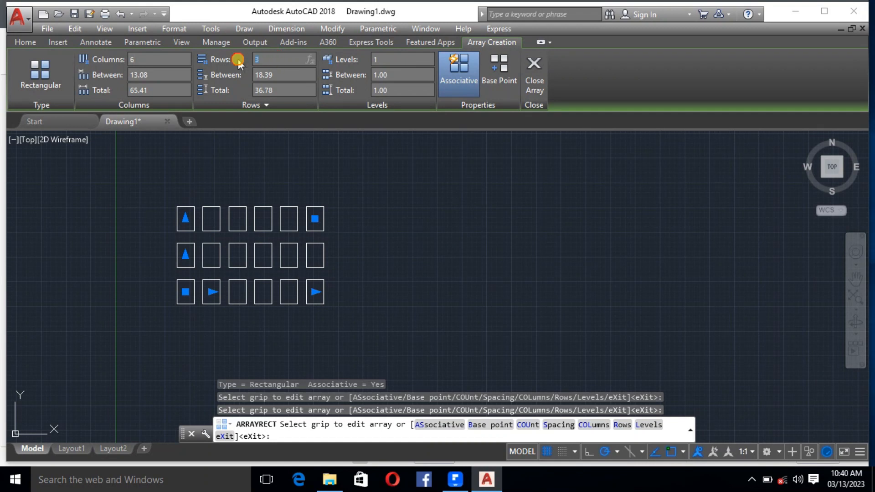
# Set the array's row count to 5.
pyautogui.write('5')
pyautogui.press('Return')
pyautogui.scroll(-2, 272, 347)
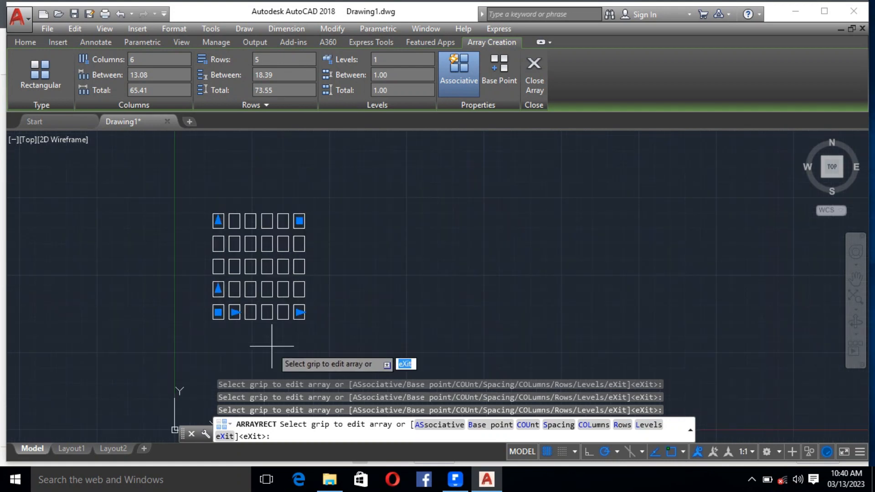
pyautogui.scroll(2, 297, 254)
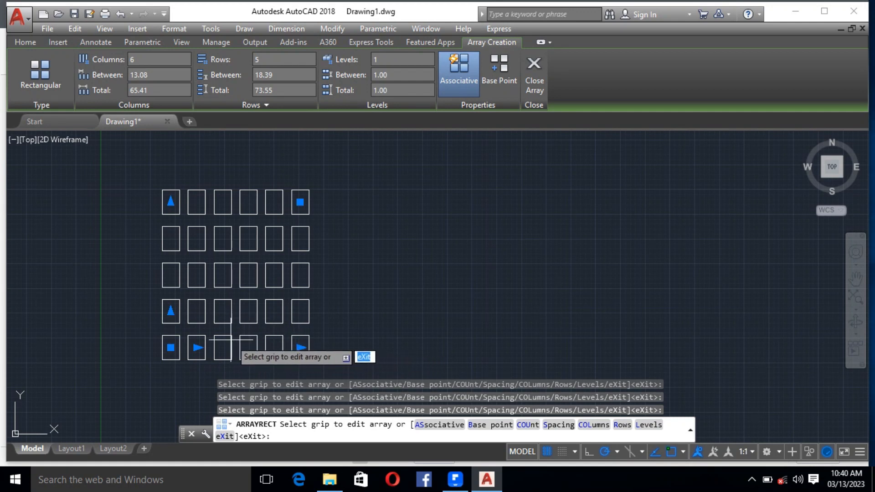
# Try to narrow the array's column spacing with its grip and leave the array command.
pyautogui.click(197, 348)
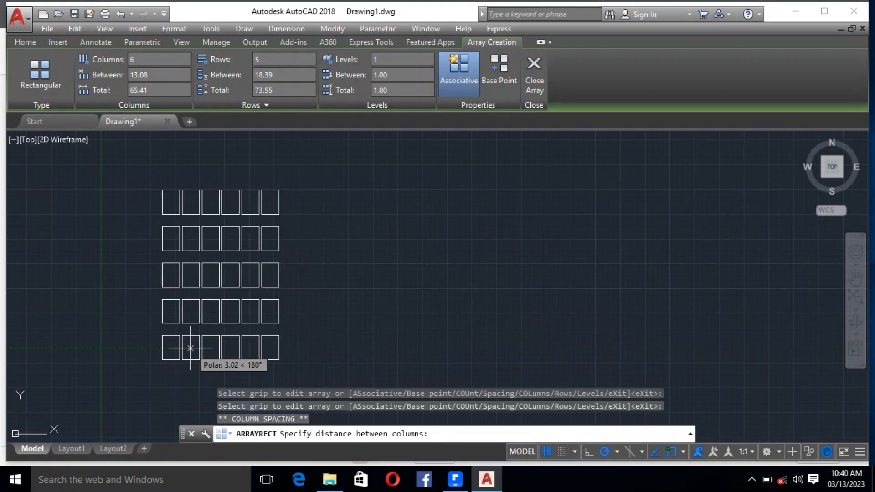
pyautogui.press('Escape')
pyautogui.press('Escape')
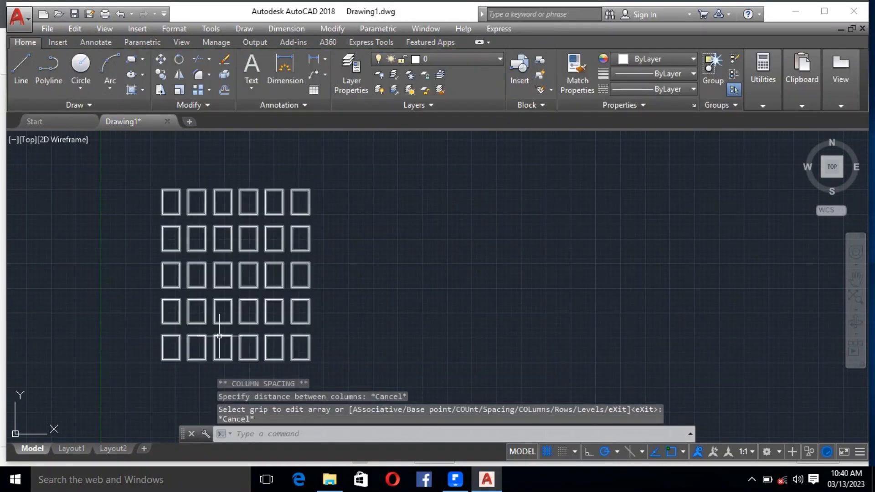
# Reduce the finished array to 3 columns with its column-count grip.
pyautogui.click(204, 295)
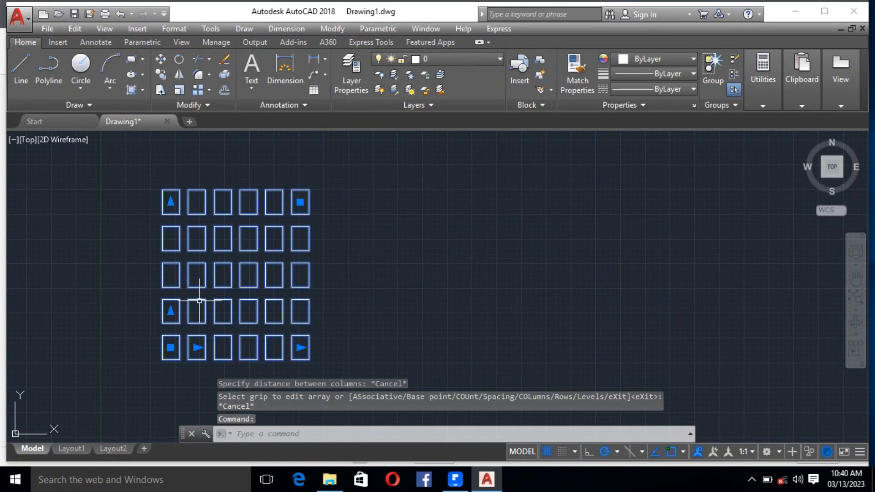
pyautogui.click(300, 348)
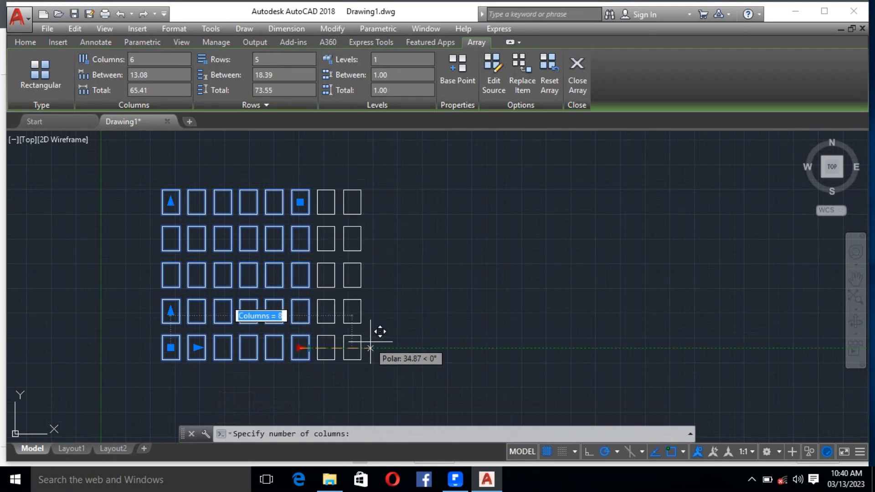
pyautogui.click(236, 315)
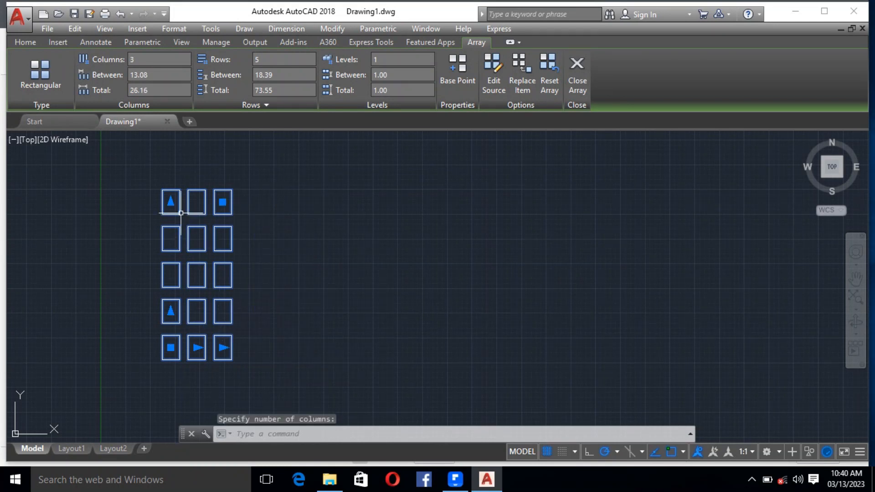
# Reduce the array to 3 rows and extend it to 4 rows with its row-count grip.
pyautogui.click(170, 202)
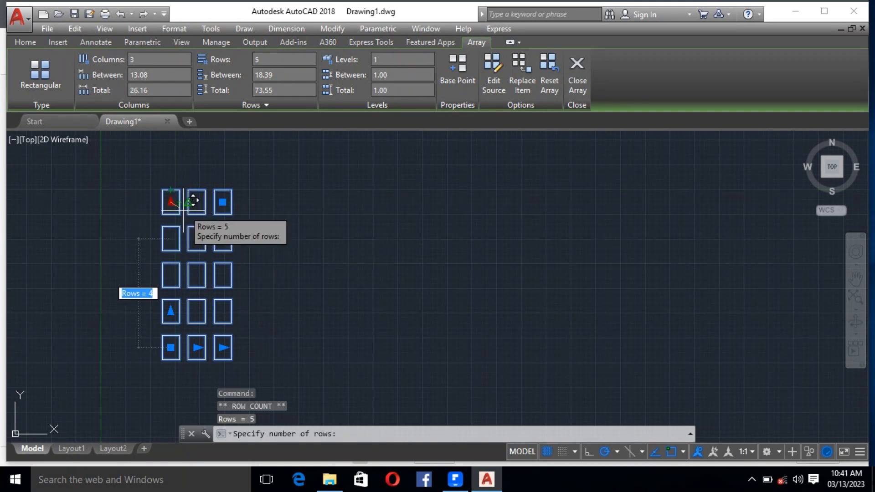
pyautogui.click(172, 273)
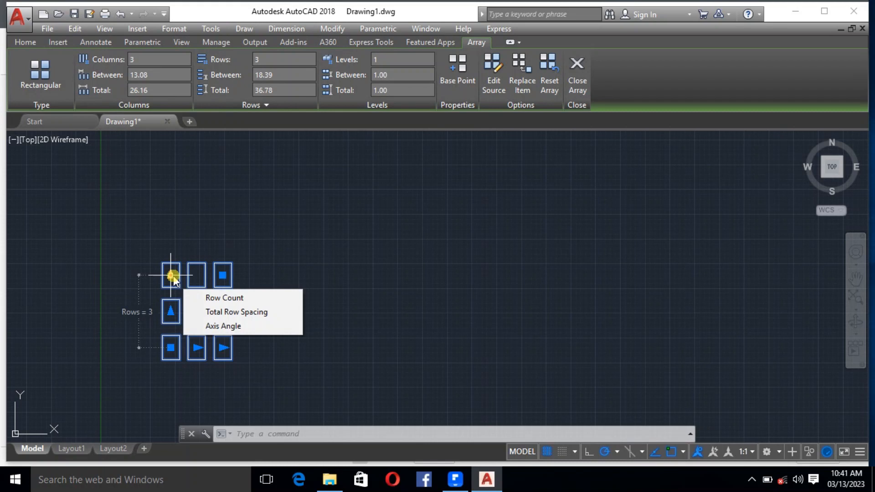
pyautogui.click(172, 276)
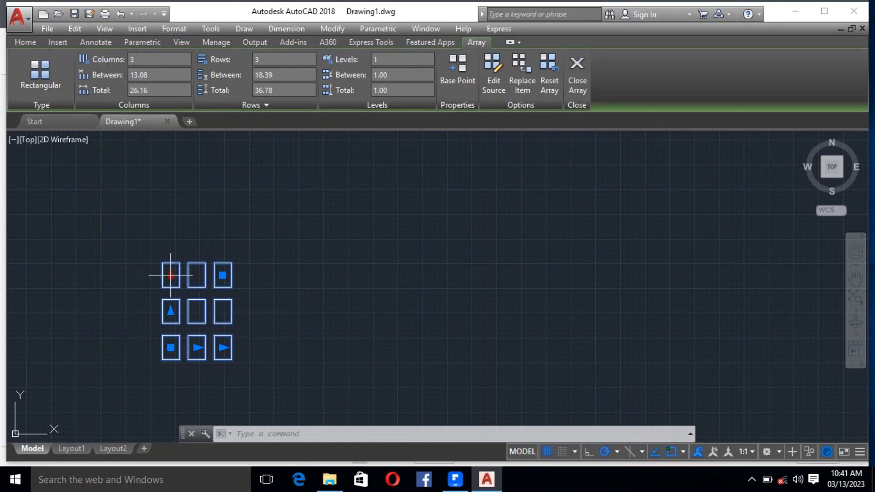
pyautogui.click(170, 225)
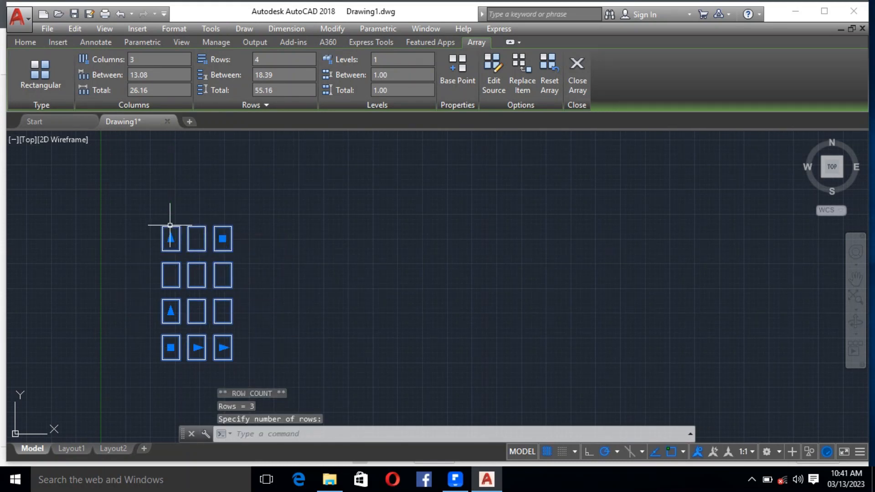
# Extend the array to 4 columns with its column-count grip and finish editing the array.
pyautogui.click(223, 347)
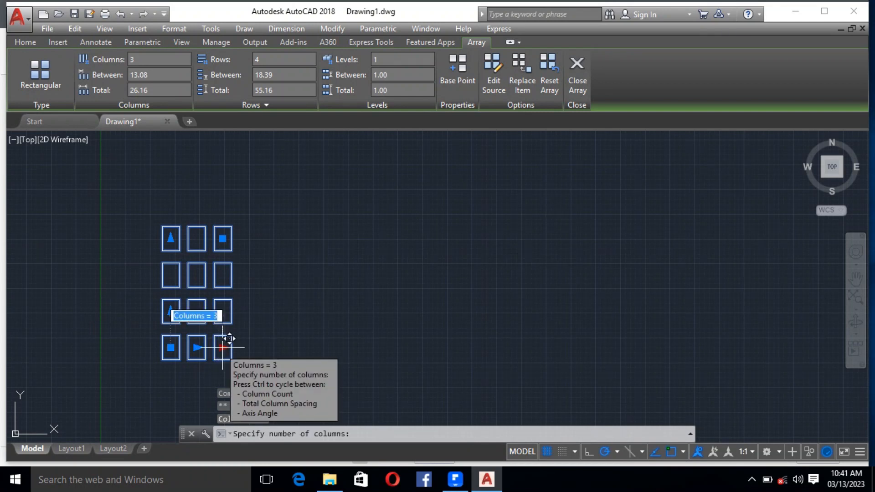
pyautogui.click(266, 348)
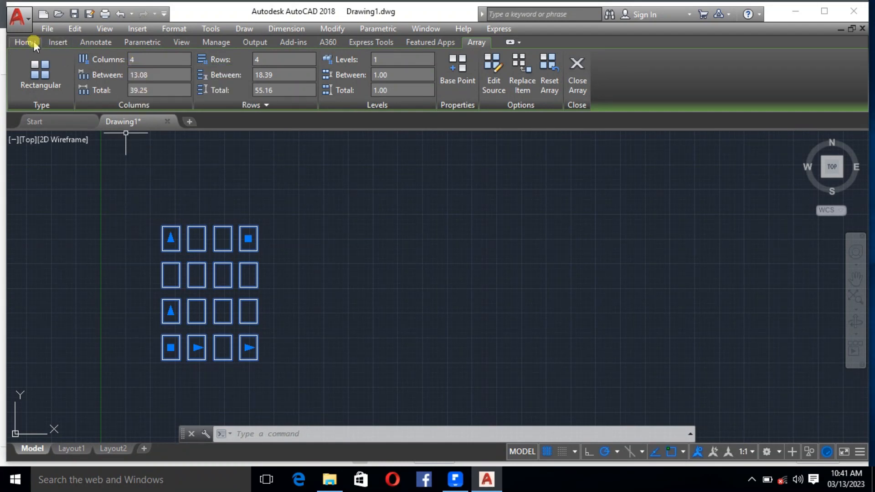
pyautogui.click(577, 75)
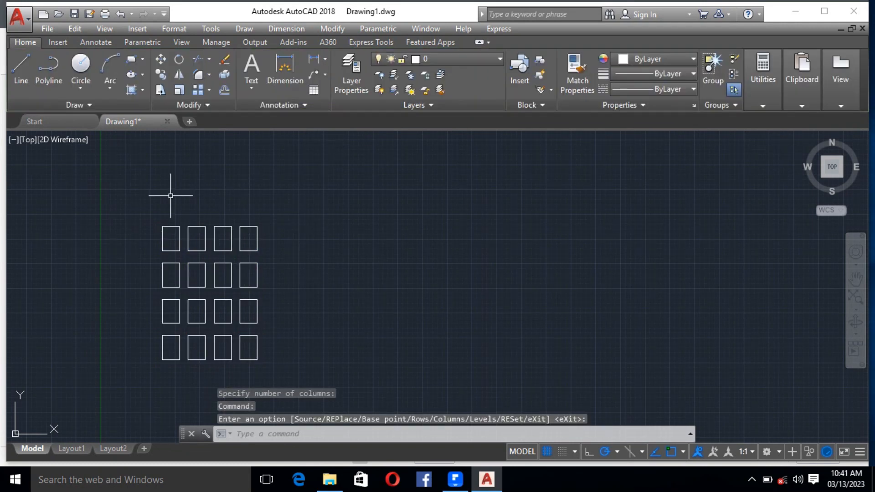
# Draw short vertical helper lines downward from the lower-left corners of the first two rectangles in the array's top row.
pyautogui.scroll(2, 174, 207)
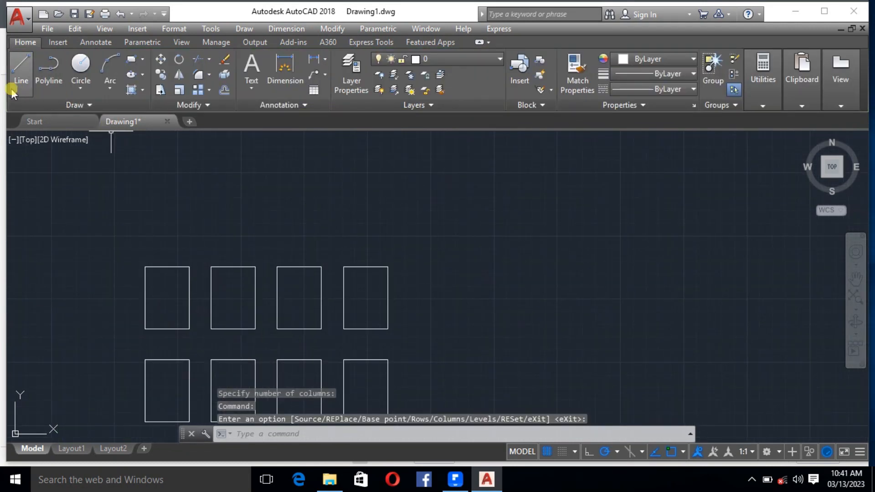
pyautogui.click(18, 75)
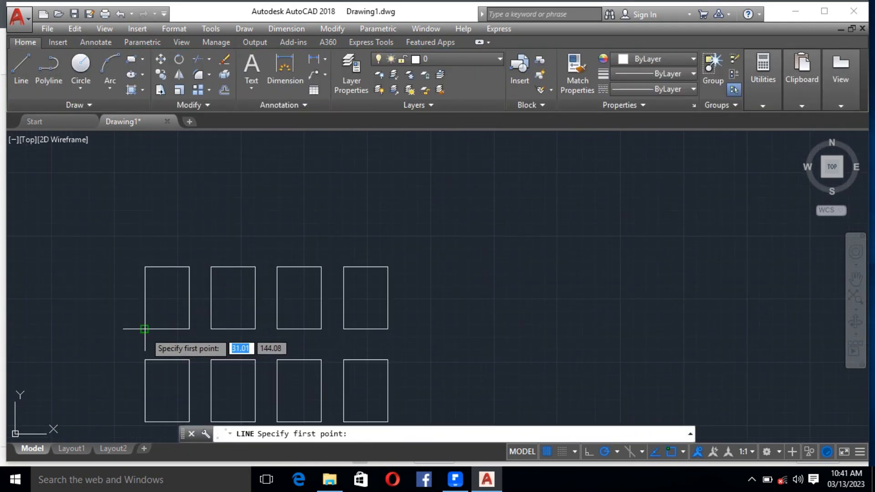
pyautogui.click(144, 329)
pyautogui.click(144, 341)
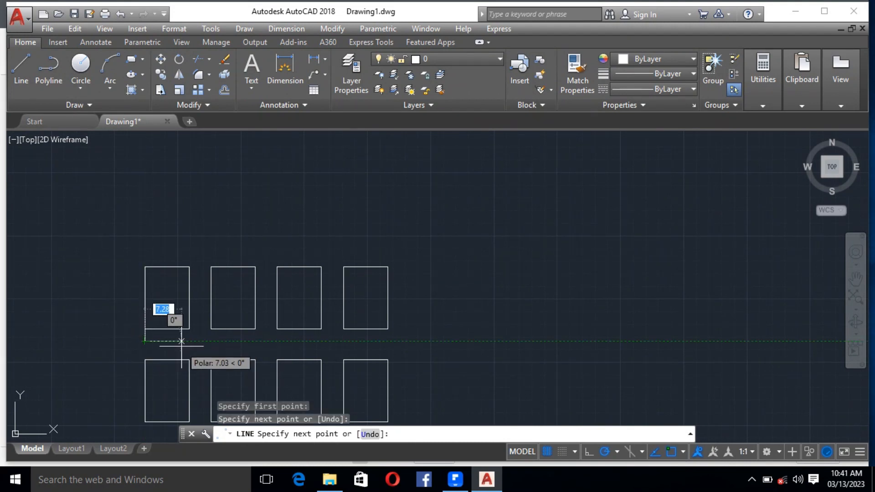
pyautogui.press('Escape')
pyautogui.press('space')
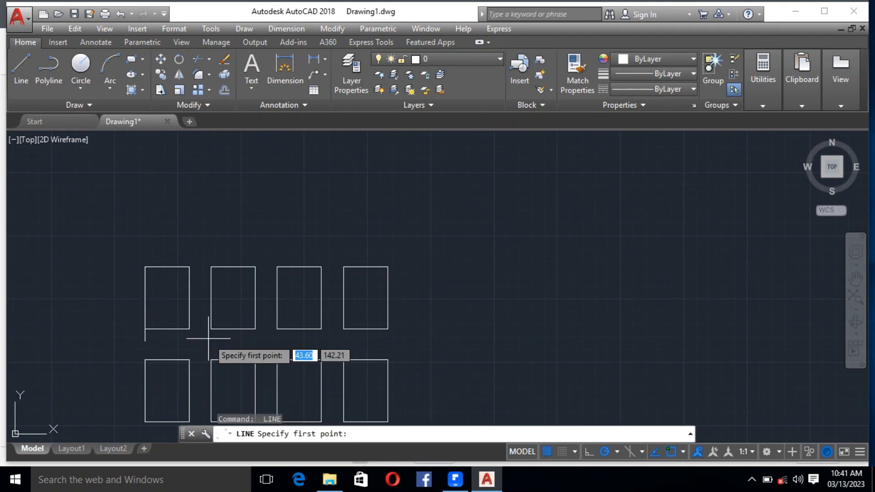
pyautogui.click(211, 329)
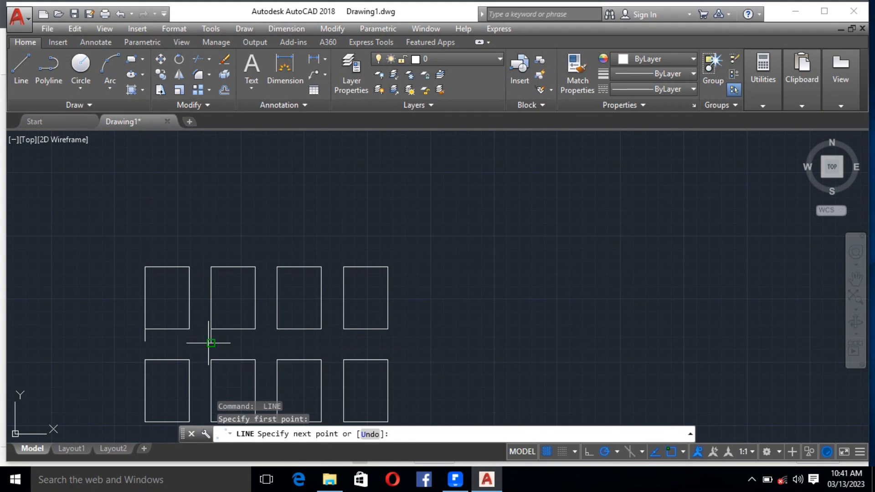
pyautogui.click(211, 343)
pyautogui.press('Escape')
# Measure the horizontal distance between the two helper lines with a linear dimension, cancel it, and check the array's column spacing.
pyautogui.click(314, 59)
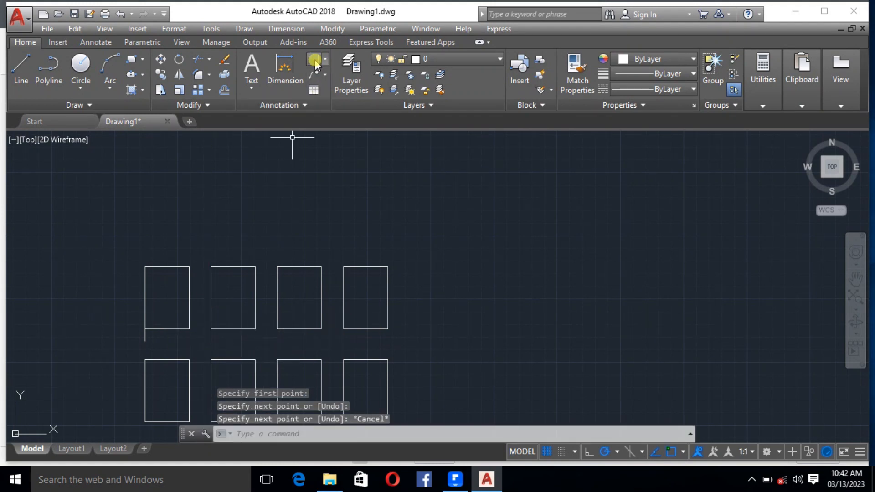
pyautogui.click(145, 341)
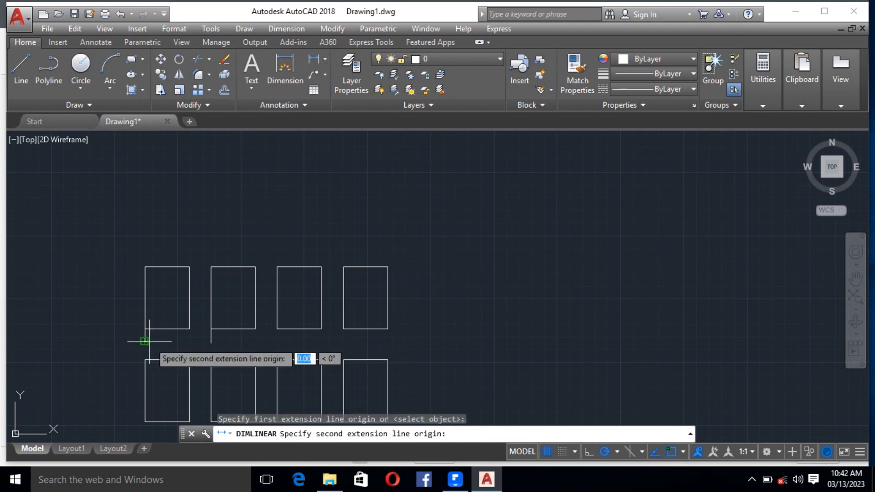
pyautogui.click(210, 340)
pyautogui.scroll(5, 196, 352)
pyautogui.scroll(4, 157, 304)
pyautogui.scroll(-2, 175, 308)
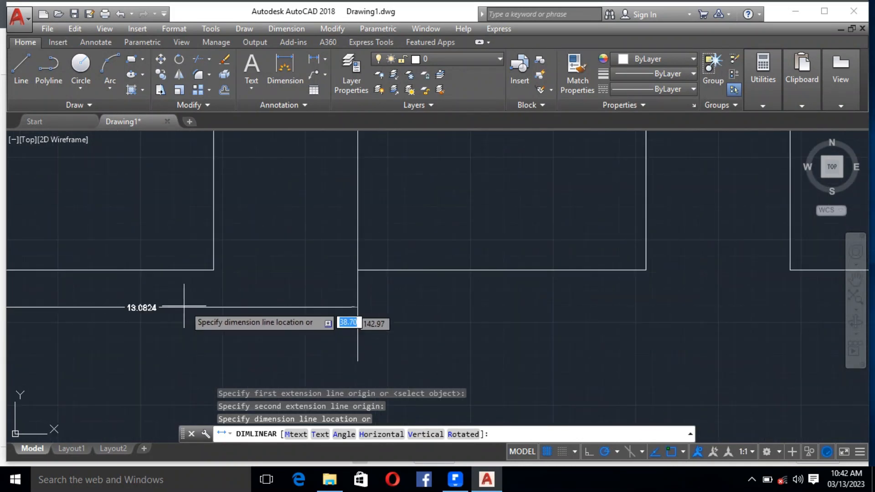
pyautogui.scroll(5, 139, 303)
pyautogui.scroll(-3, 155, 306)
pyautogui.press('Escape')
pyautogui.scroll(-1, 297, 303)
pyautogui.scroll(-4, 296, 304)
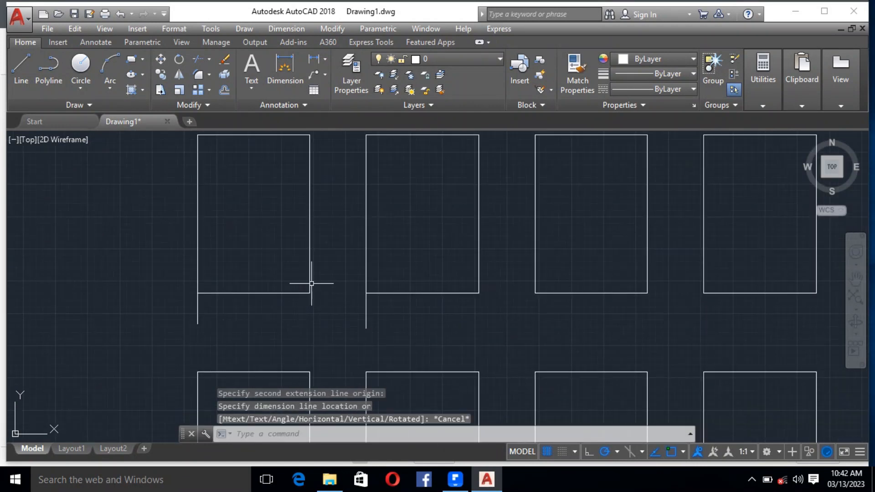
pyautogui.click(198, 178)
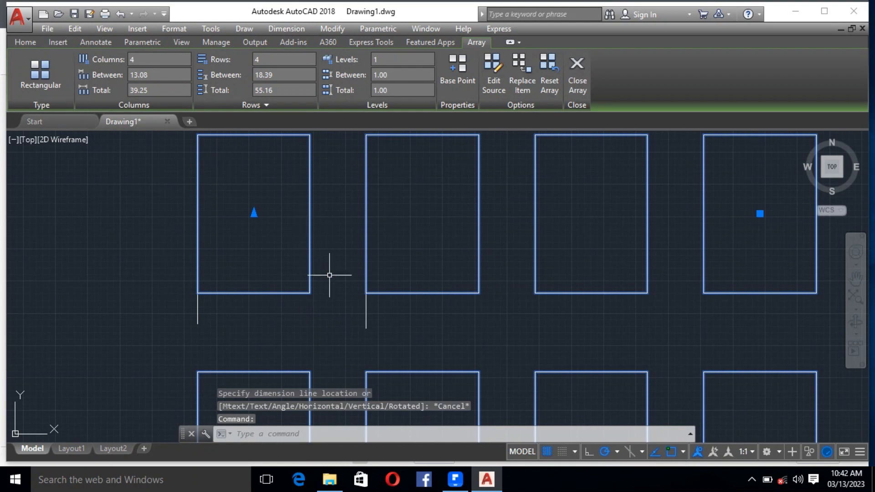
pyautogui.scroll(-5, 303, 230)
pyautogui.press('Escape')
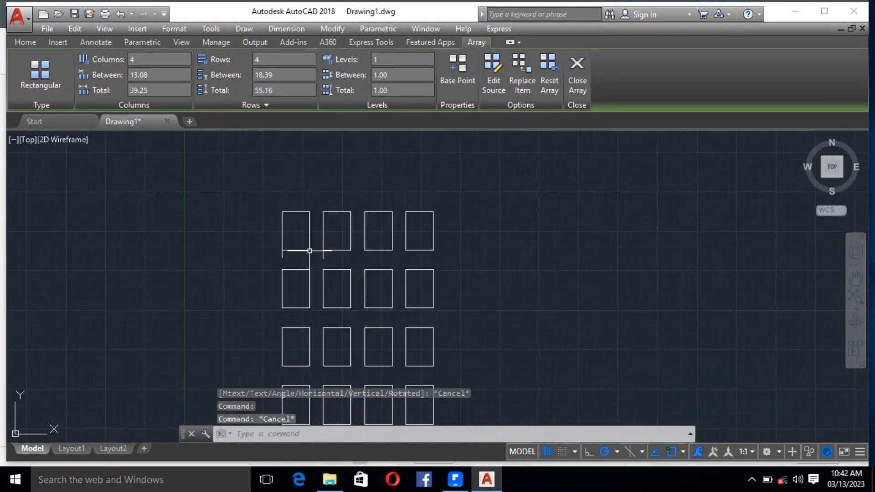
# Delete the two short helper lines below the first two rectangles of the top row.
pyautogui.scroll(4, 314, 255)
pyautogui.click(349, 269)
pyautogui.click(220, 257)
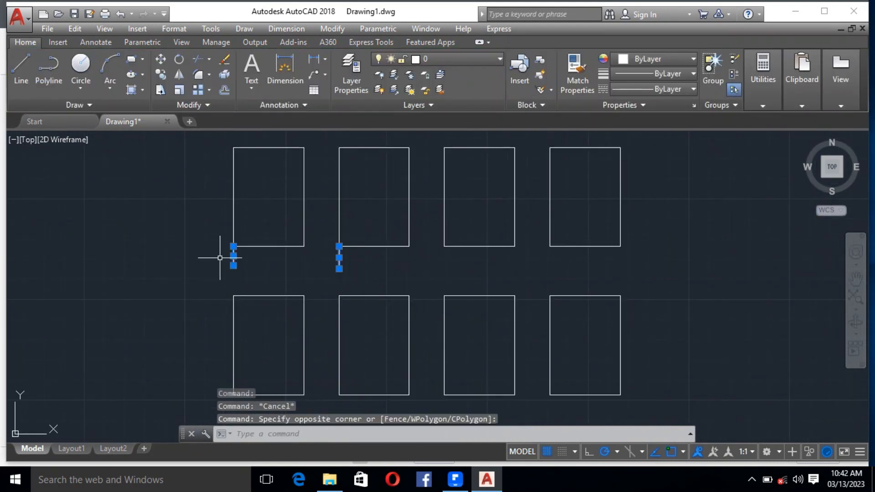
pyautogui.press('Delete')
# Set the array's spacing between columns to 20 and between rows to 15.
pyautogui.scroll(-2, 246, 256)
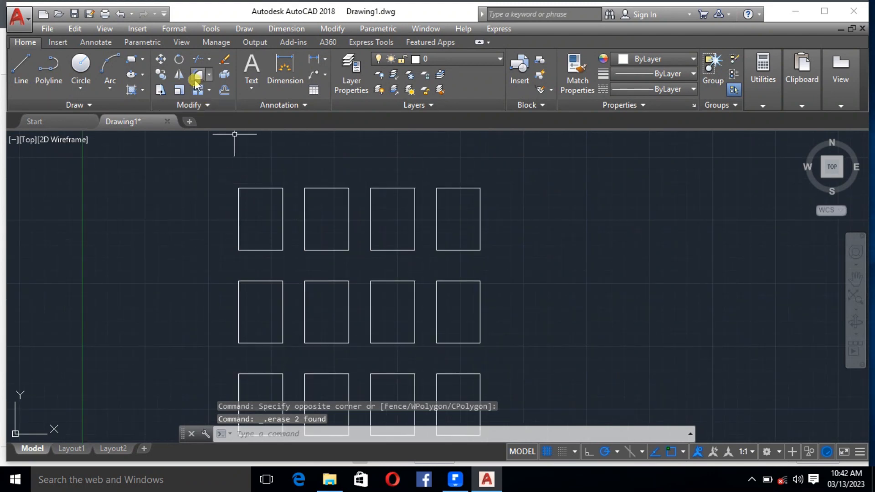
pyautogui.click(239, 204)
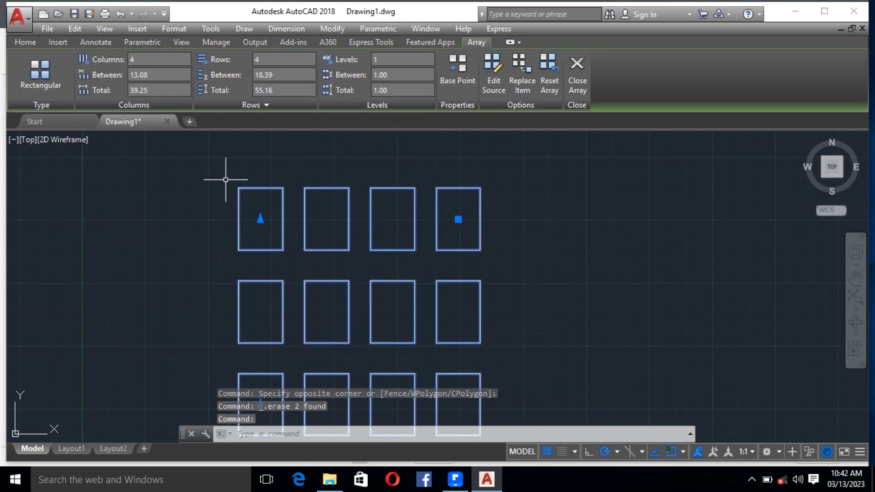
pyautogui.click(91, 82)
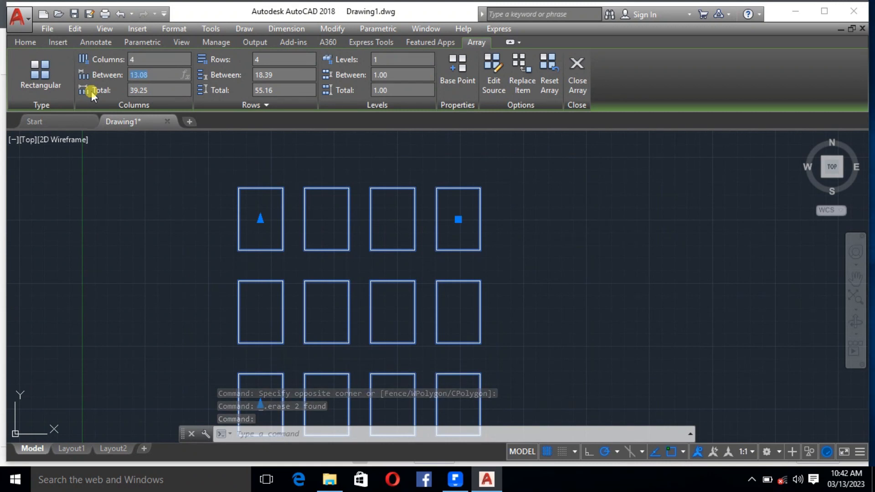
pyautogui.write('20')
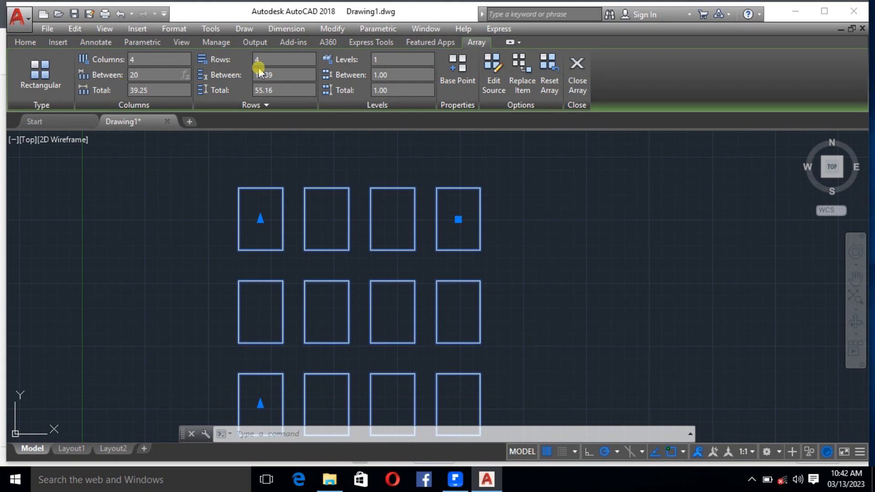
pyautogui.click(275, 73)
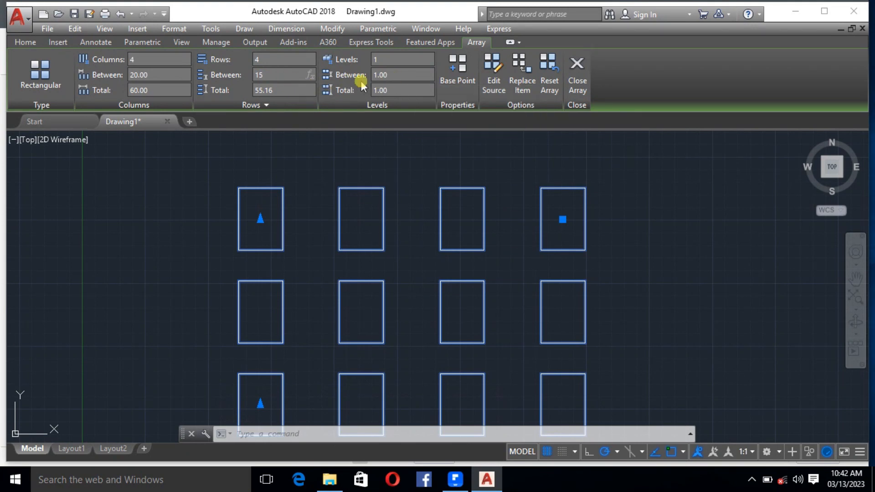
pyautogui.write('15')
pyautogui.press('Return')
pyautogui.scroll(-4, 367, 181)
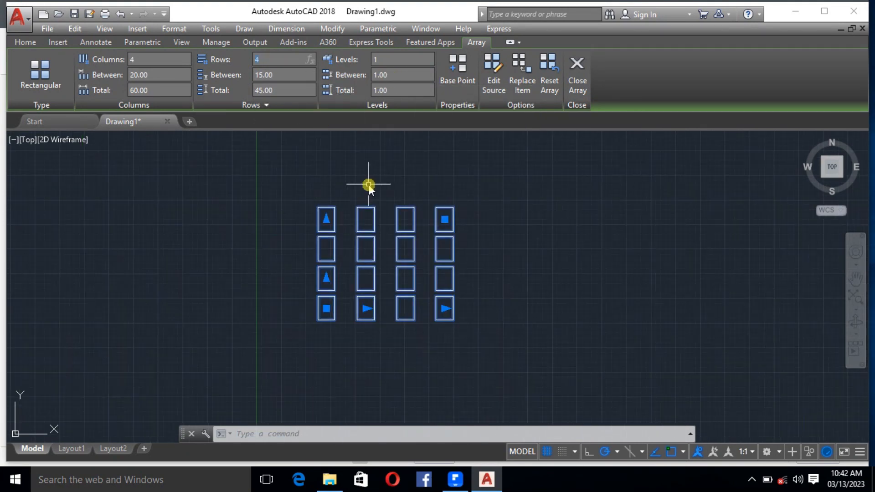
pyautogui.scroll(2, 381, 206)
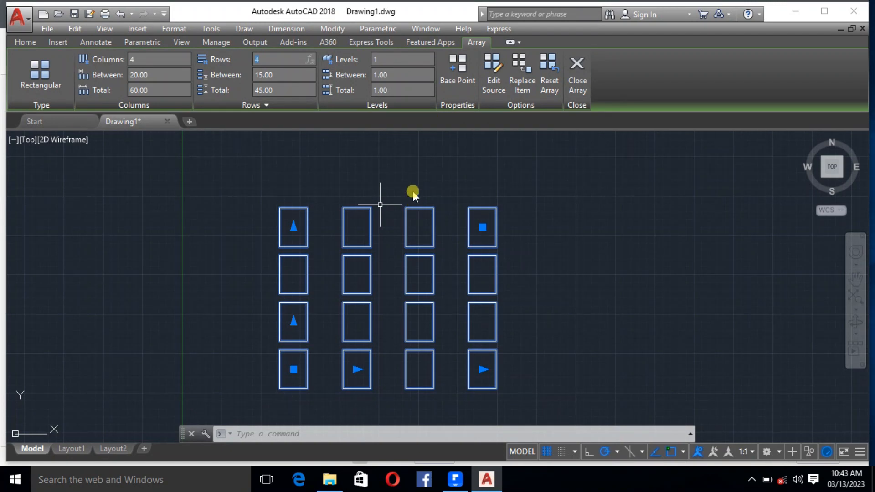
# Undo the last operation and erase the whole rectangular array from the drawing.
pyautogui.hotkey('ctrl', 'z')
pyautogui.scroll(-2, 484, 188)
pyautogui.click(611, 367)
pyautogui.click(402, 231)
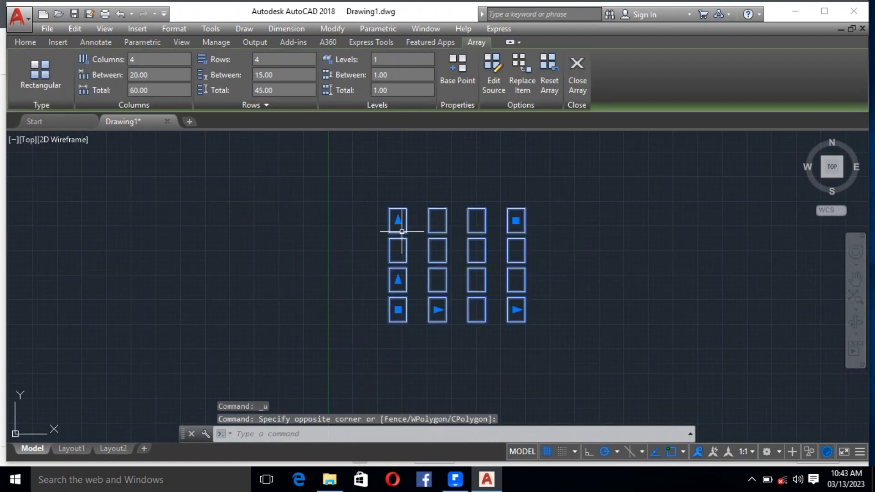
pyautogui.press('Delete')
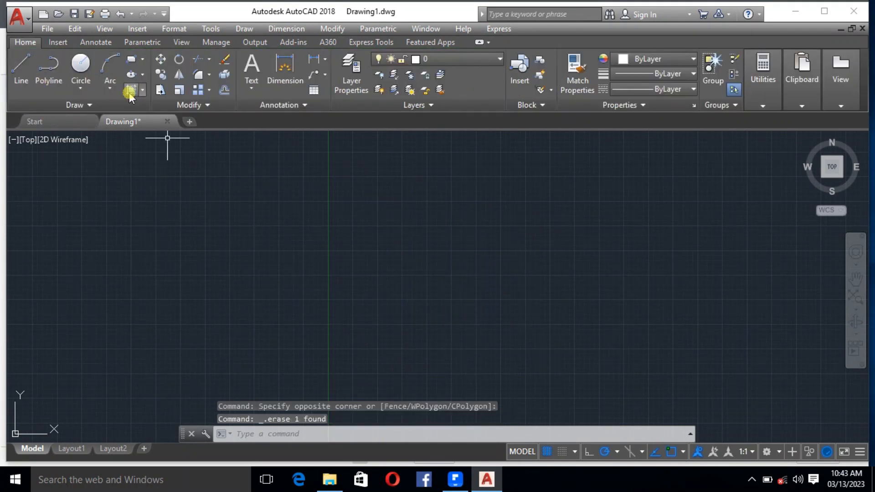
# Draw a small, nearly square rectangle in the empty drawing, just right of the vertical axis.
pyautogui.click(131, 59)
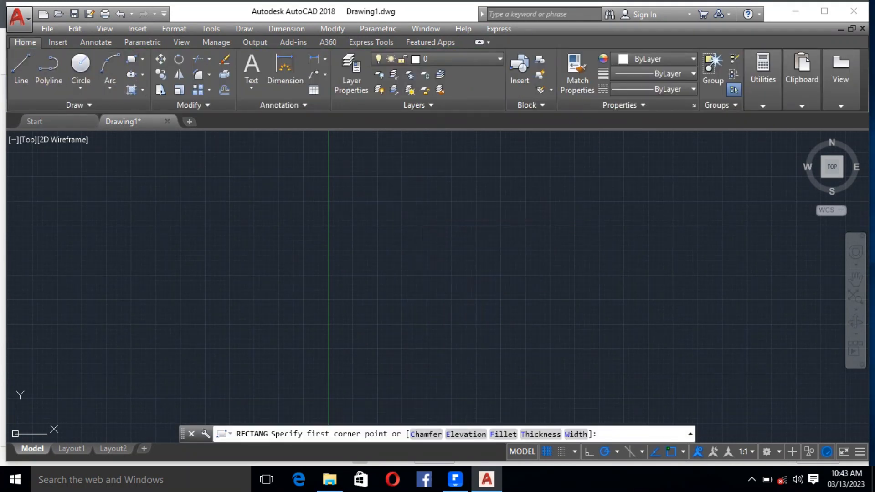
pyautogui.click(396, 189)
pyautogui.click(428, 218)
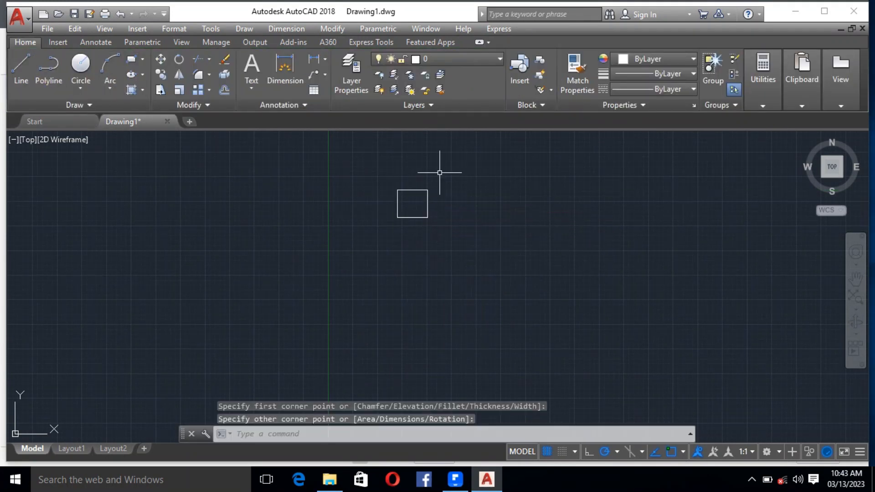
# Create a non-associative rectangular array of the new rectangle with 4 columns and 3 rows.
pyautogui.click(198, 91)
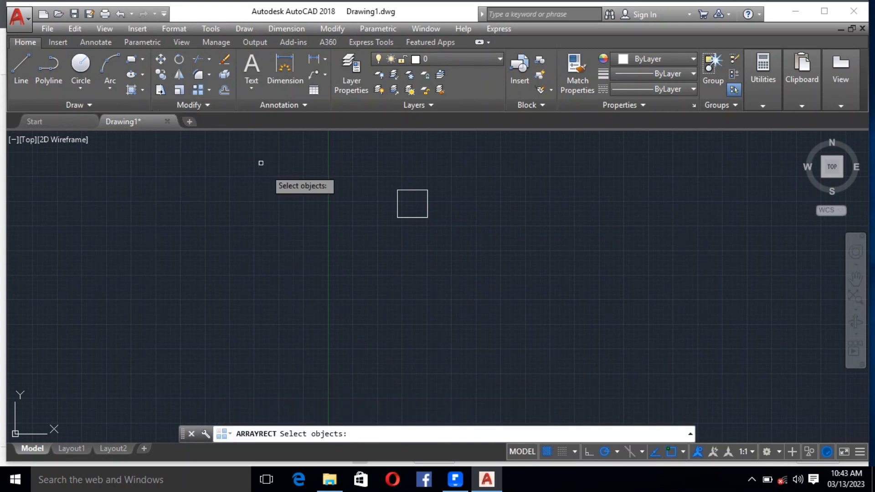
pyautogui.click(397, 204)
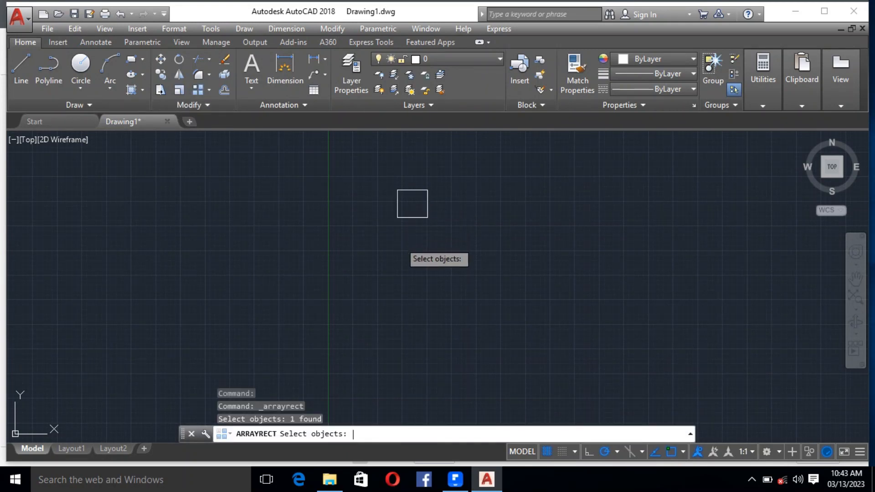
pyautogui.press('Return')
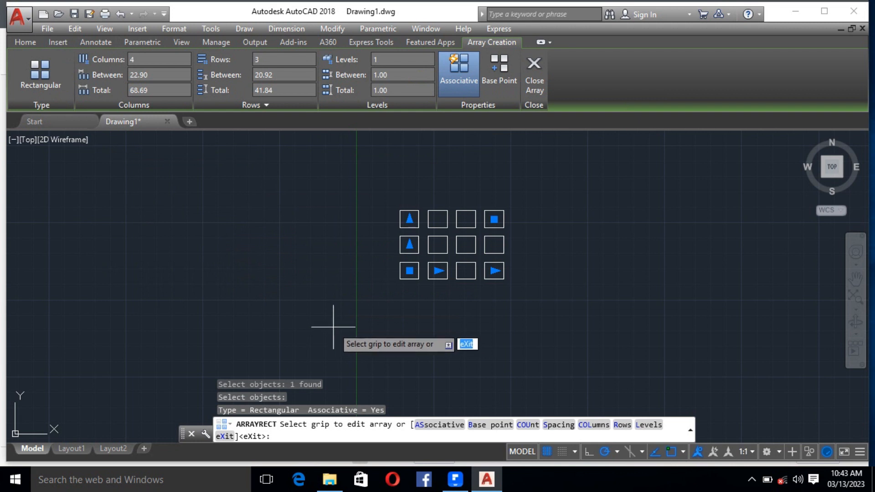
pyautogui.click(465, 76)
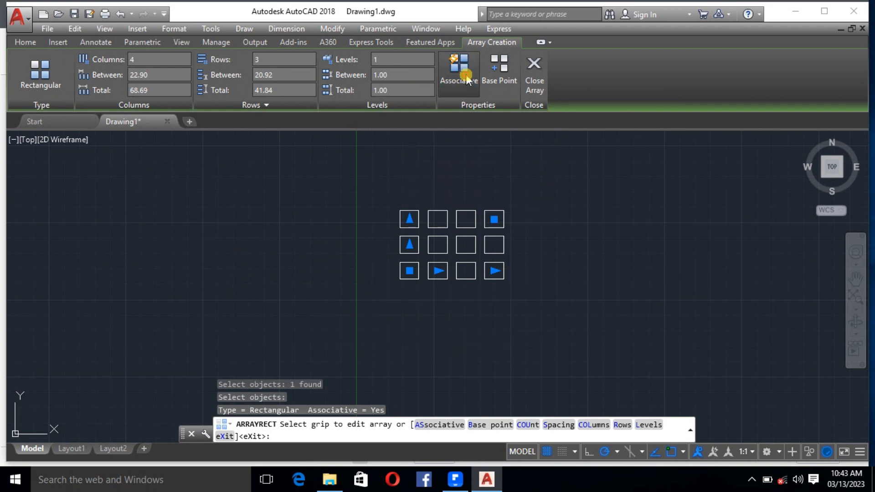
pyautogui.click(534, 68)
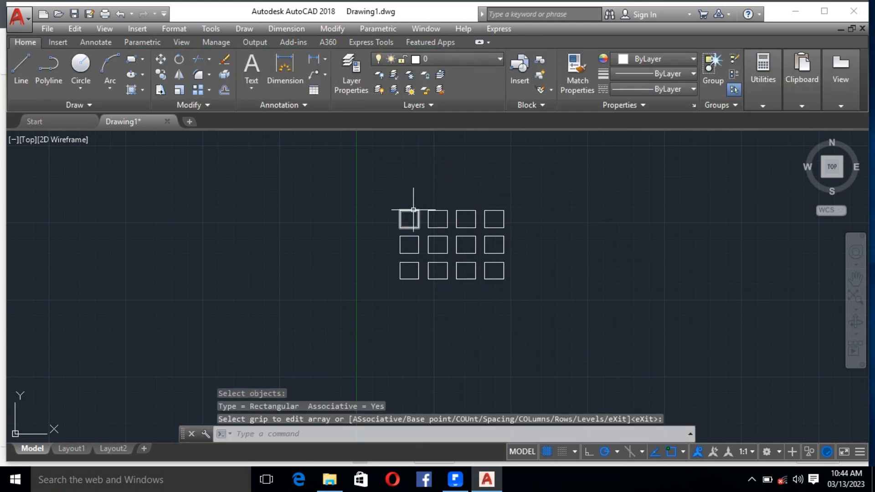
# Select individual rectangles in the array's top row to check they are separate objects, and clear the selection.
pyautogui.click(413, 210)
pyautogui.click(450, 213)
pyautogui.click(445, 195)
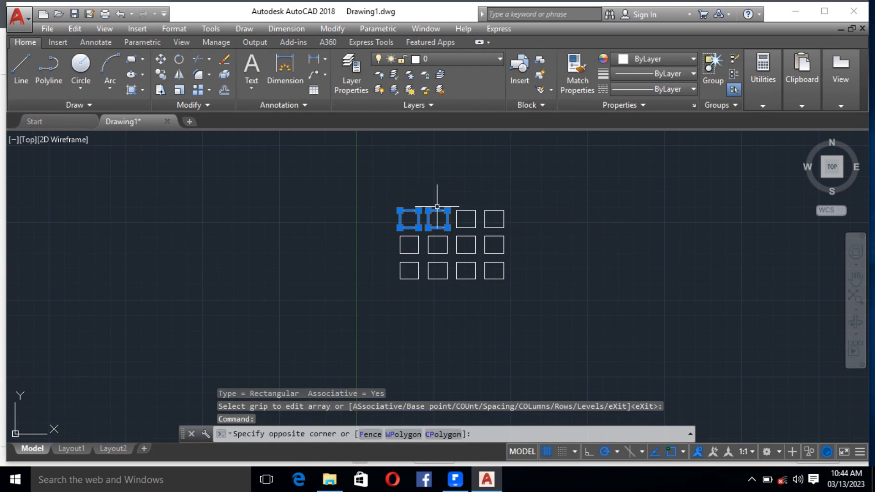
pyautogui.press('Escape')
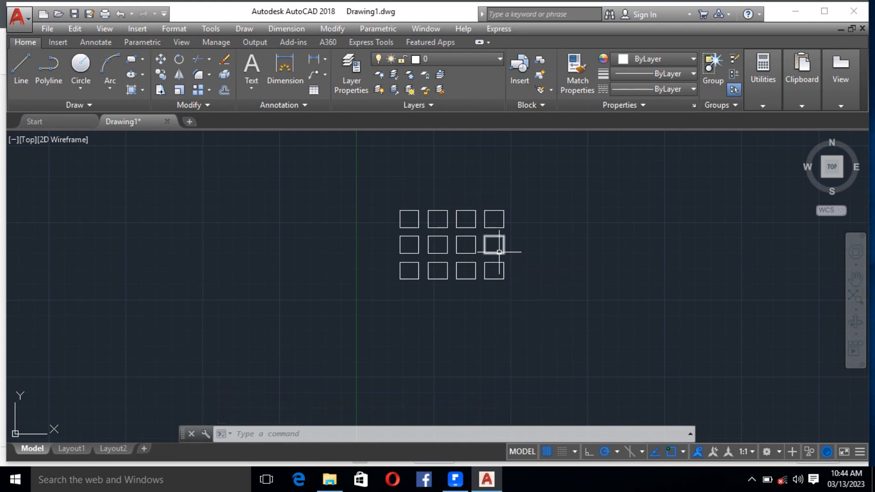
# Erase every rectangle of the array except the first one in the top row.
pyautogui.click(448, 241)
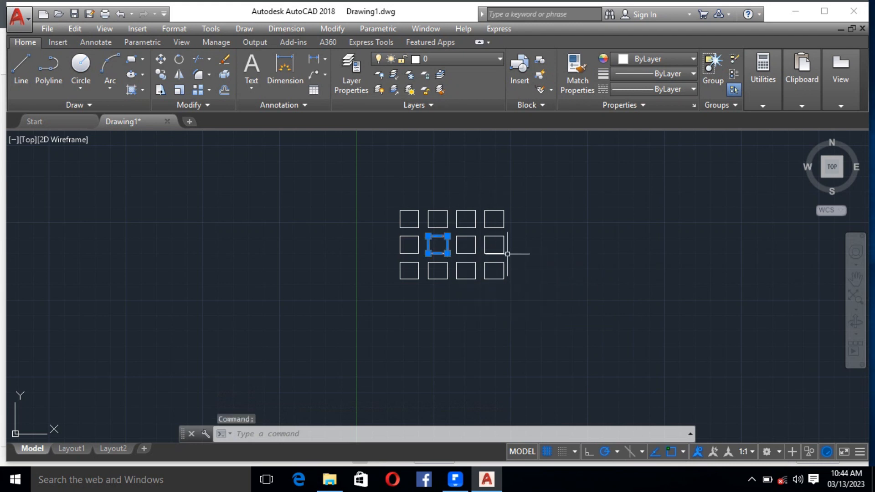
pyautogui.click(534, 301)
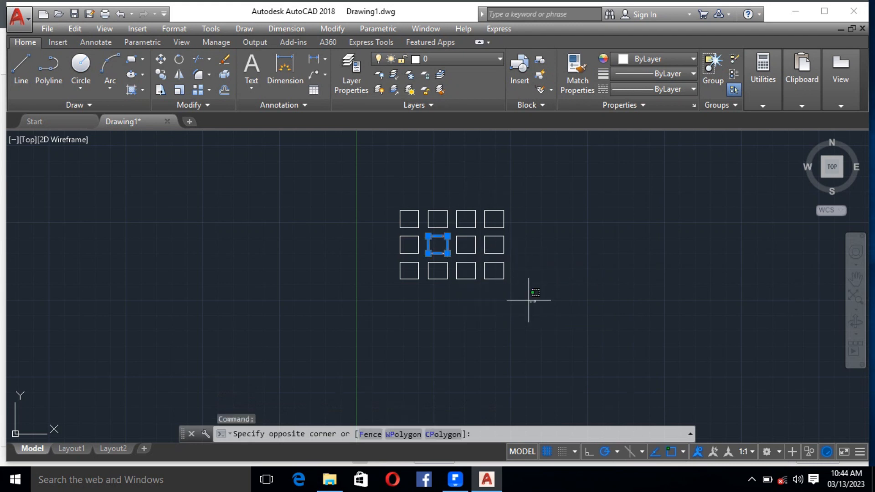
pyautogui.click(407, 237)
pyautogui.press('Delete')
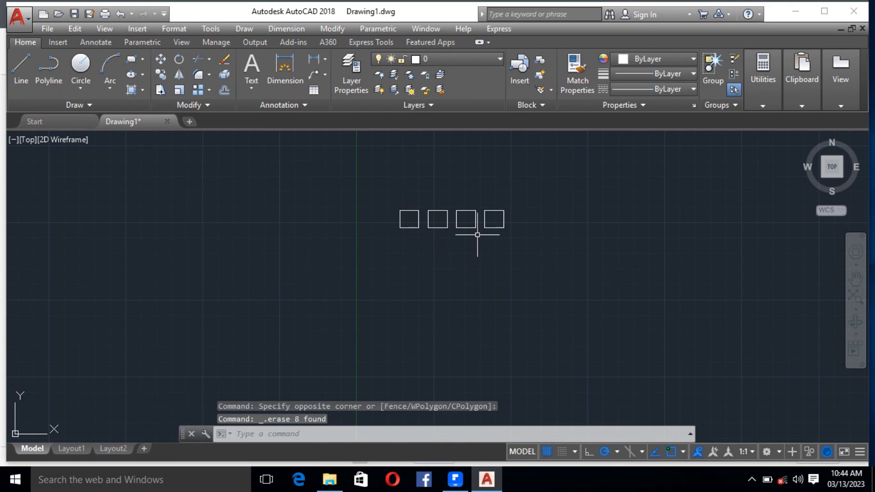
pyautogui.click(548, 225)
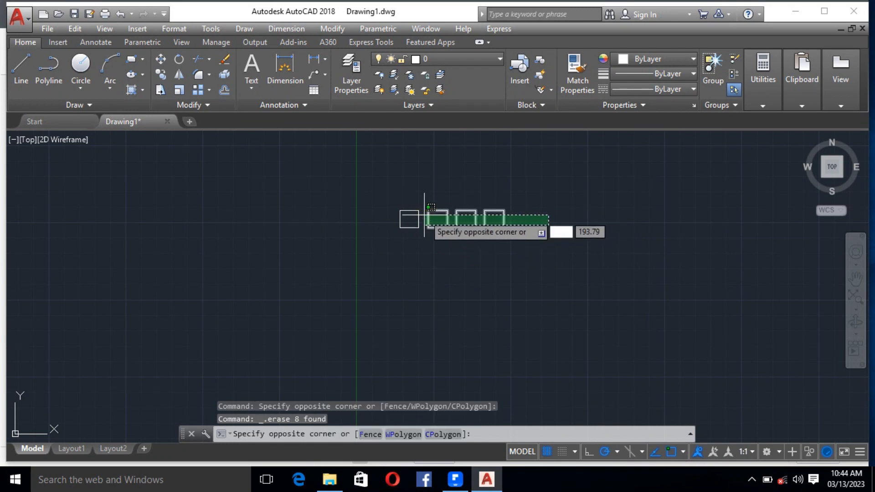
pyautogui.click(424, 214)
pyautogui.press('Delete')
# Start a 4-column, 3-row non-associative array of the remaining rectangle and set its base point at the centre of the second column's middle rectangle.
pyautogui.click(194, 90)
pyautogui.click(401, 214)
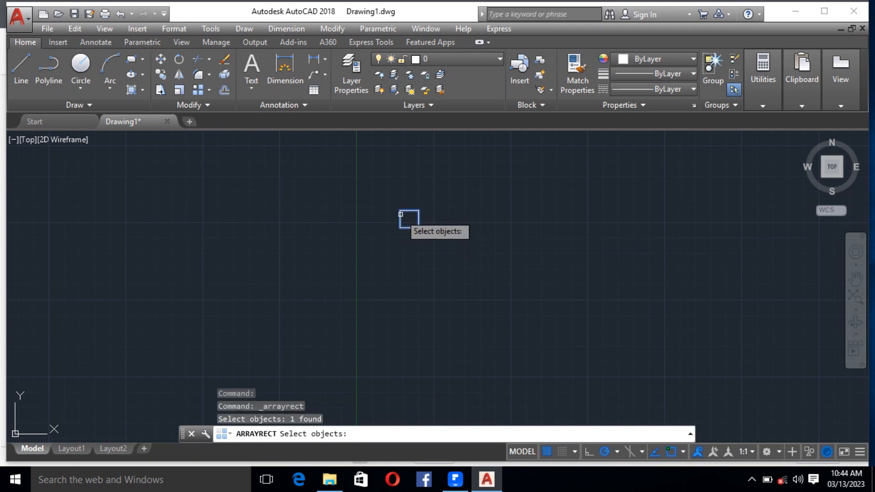
pyautogui.press('Return')
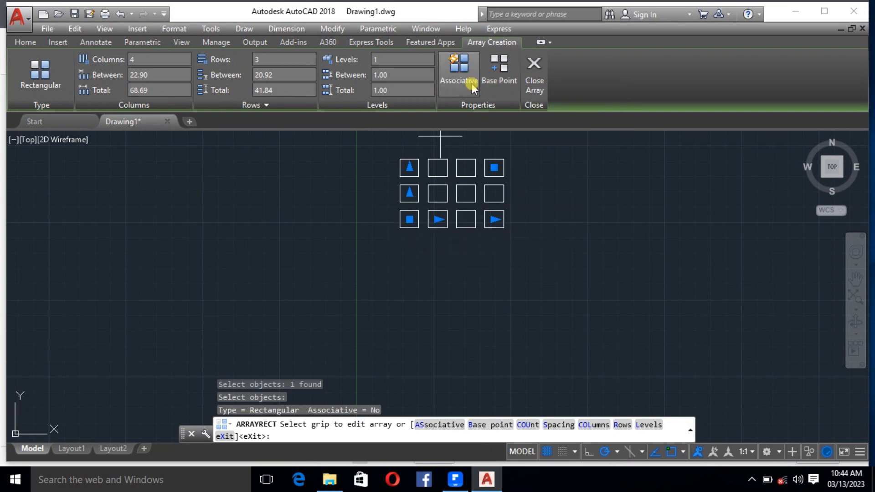
pyautogui.click(490, 72)
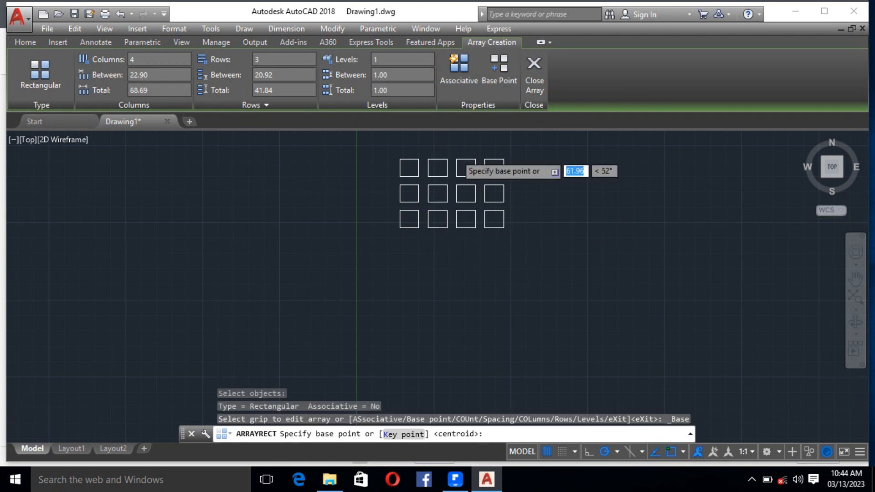
pyautogui.scroll(4, 453, 155)
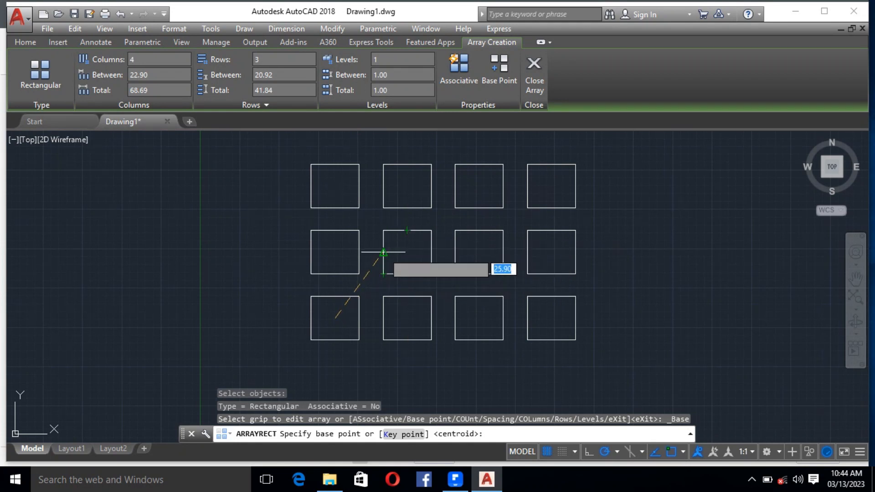
pyautogui.click(407, 251)
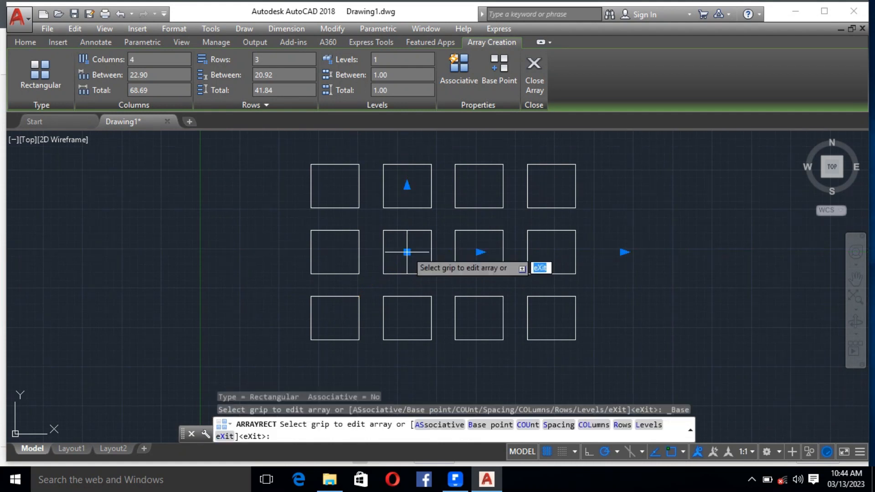
pyautogui.scroll(-4, 360, 284)
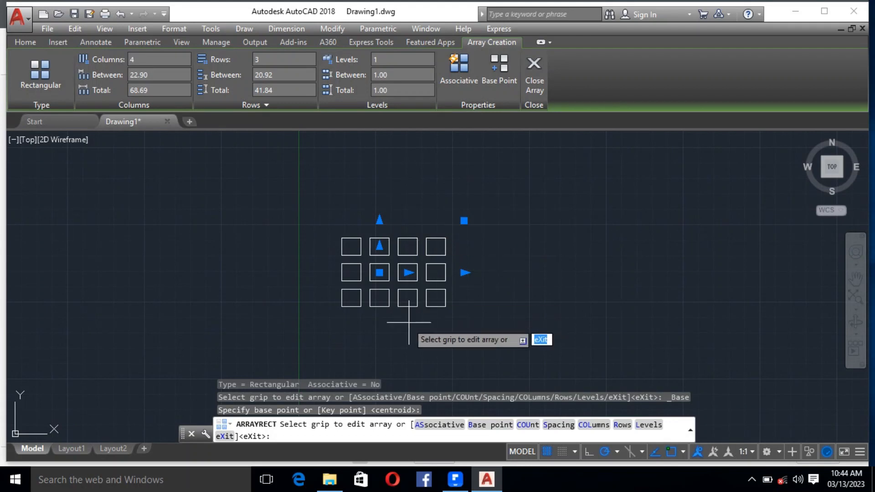
# Stretch the array's column spacing to about 84.34 and its row spacing to about 43.41 using the spacing grips.
pyautogui.click(407, 273)
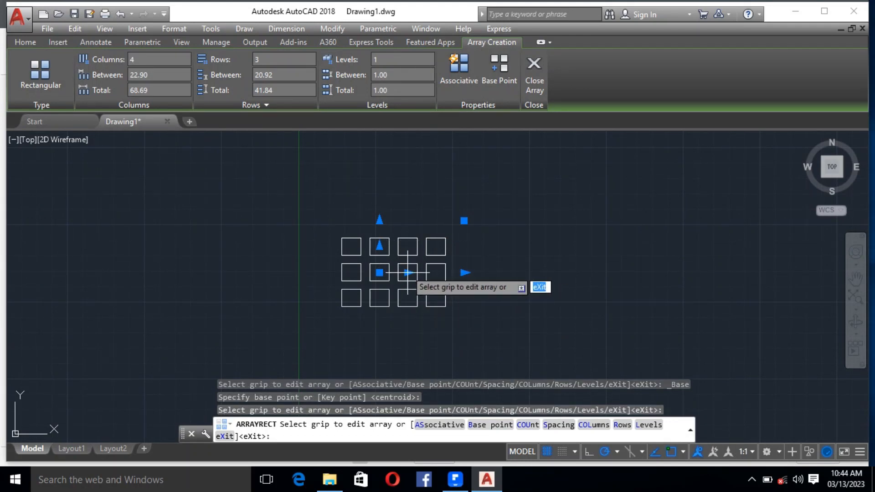
pyautogui.click(408, 272)
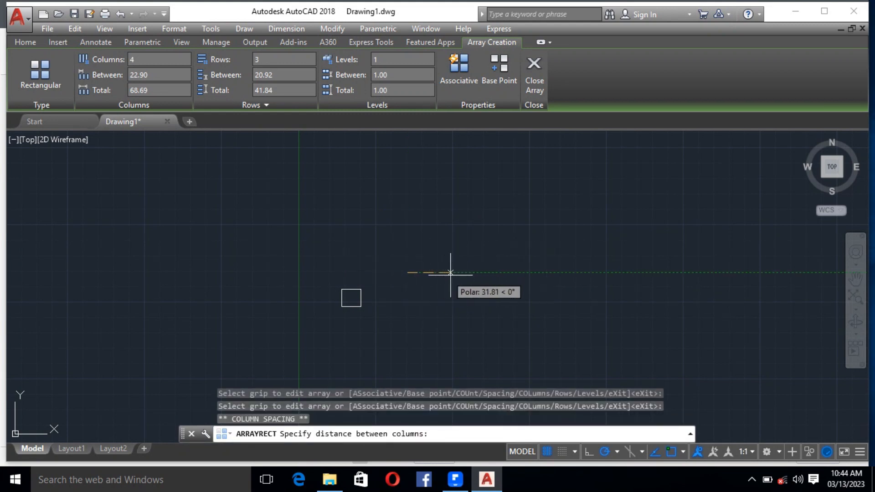
pyautogui.click(482, 272)
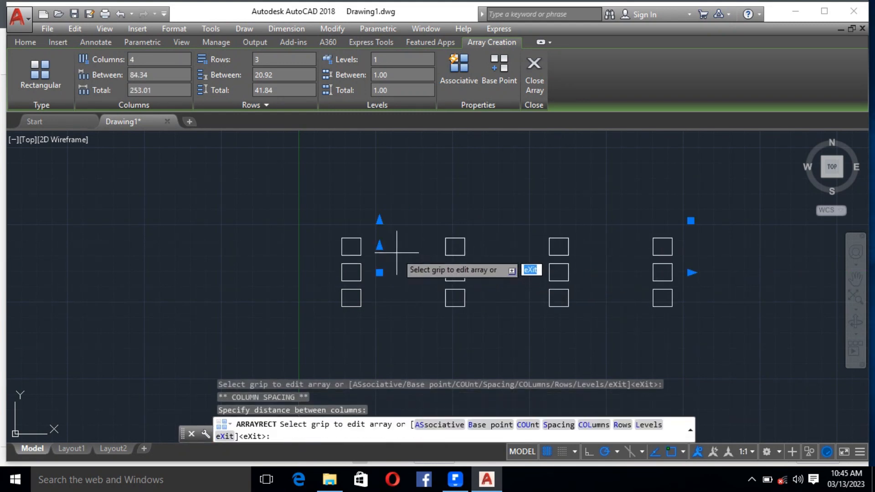
pyautogui.click(379, 246)
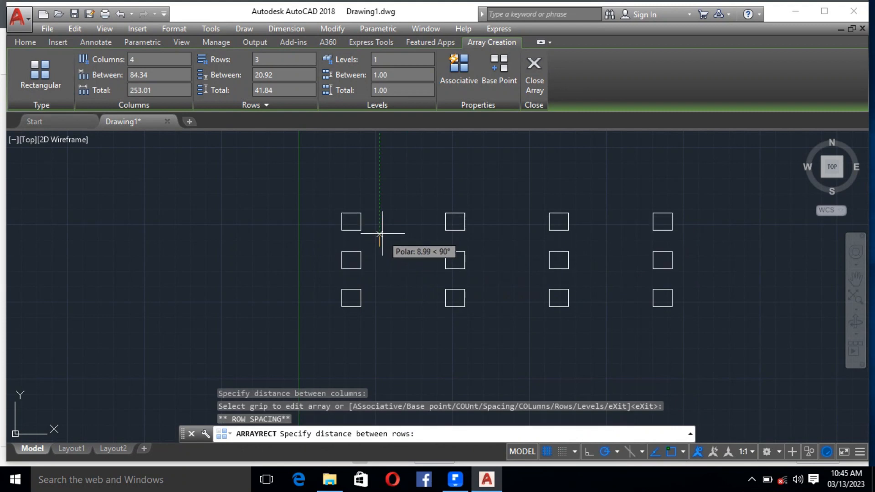
pyautogui.click(380, 218)
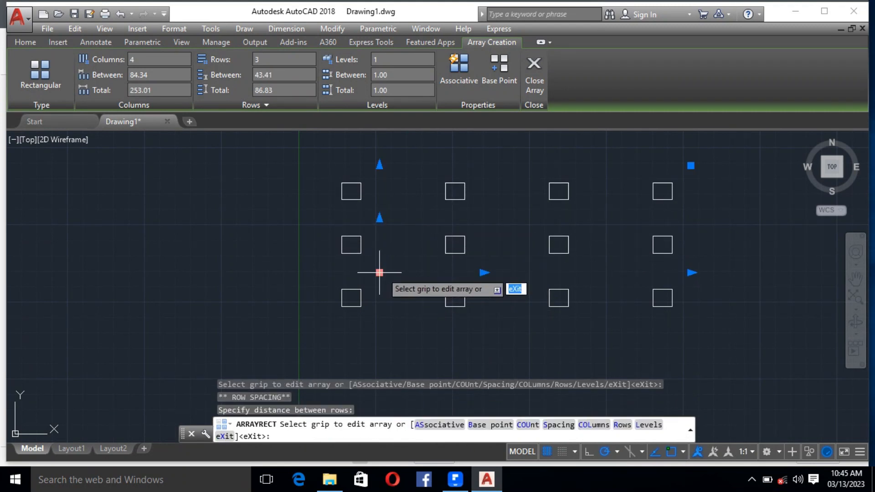
# Move the array about 251 units horizontally away from the vertical axis and then further up, and finish the array.
pyautogui.click(379, 272)
pyautogui.scroll(-4, 378, 262)
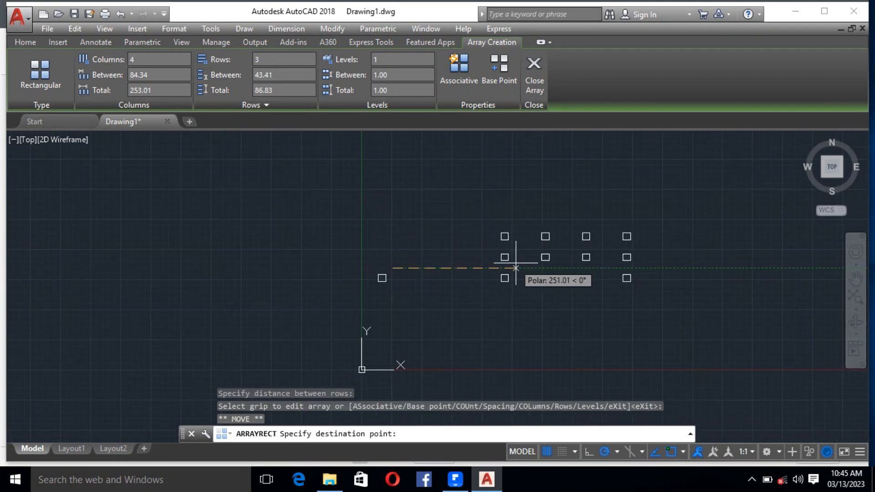
pyautogui.click(515, 268)
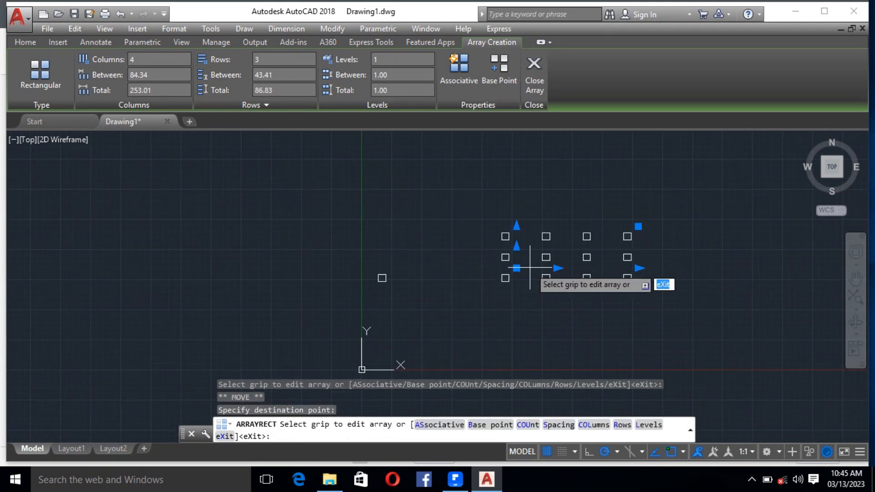
pyautogui.click(517, 267)
pyautogui.click(517, 207)
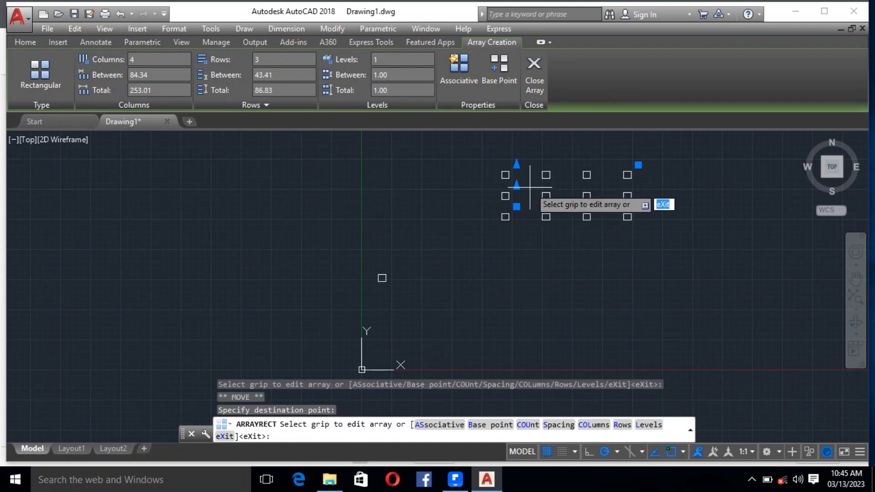
pyautogui.click(528, 93)
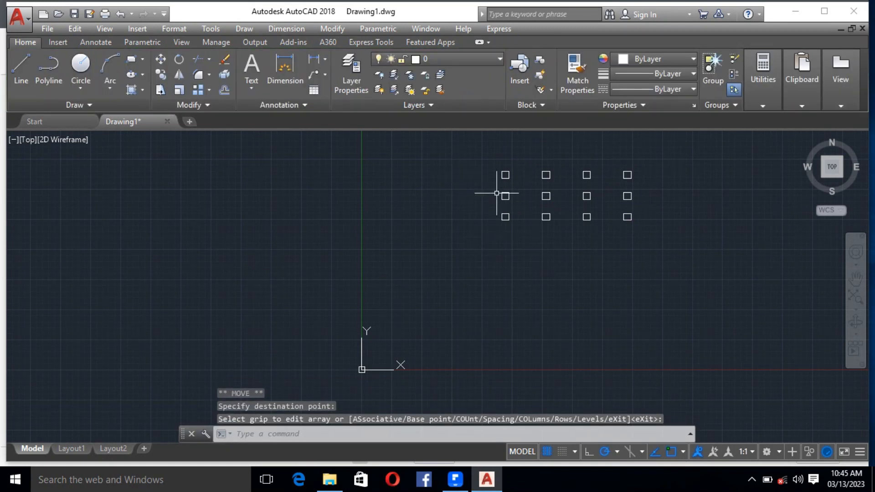
# Select single rectangles in the first and last columns to check they are independent, clearing each selection.
pyautogui.press('Return')
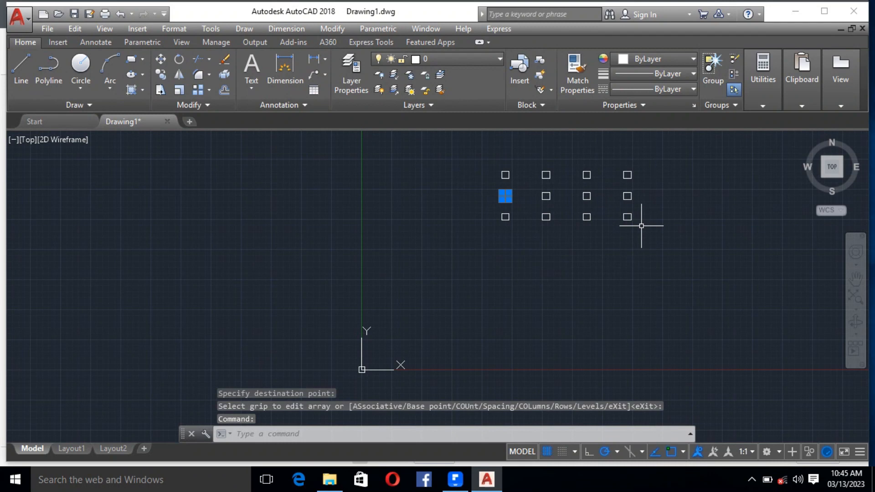
pyautogui.press('Escape')
pyautogui.click(623, 215)
pyautogui.press('Escape')
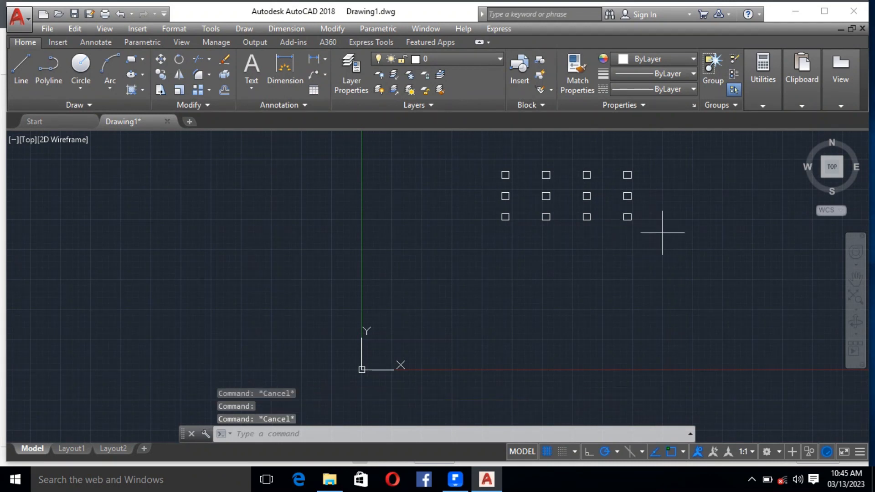
# Erase all the arrayed rectangles to empty the drawing.
pyautogui.click(662, 234)
pyautogui.click(464, 184)
pyautogui.press('Delete')
pyautogui.click(658, 228)
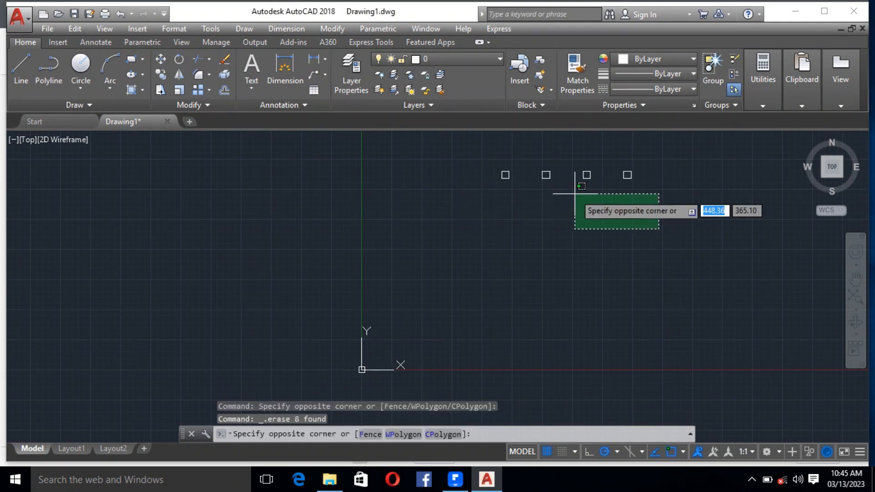
pyautogui.click(485, 179)
pyautogui.press('Delete')
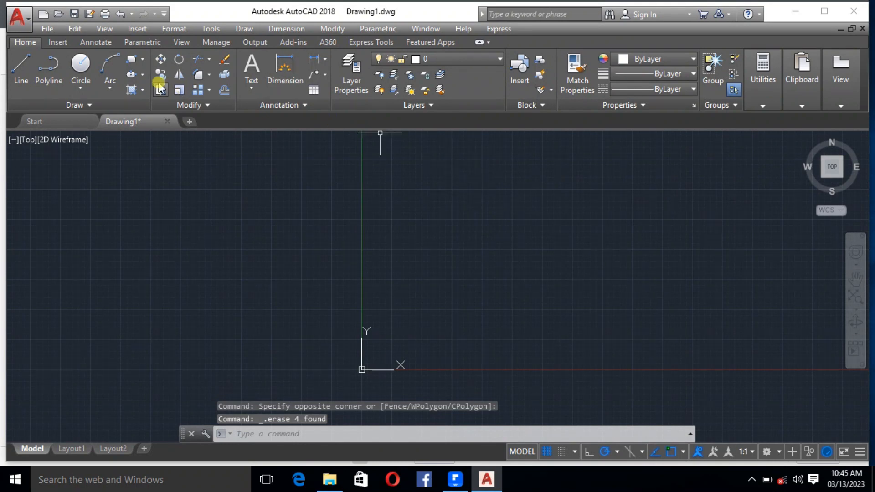
# Draw a small upright rectangle above the origin, just right of the vertical axis.
pyautogui.click(130, 64)
pyautogui.click(425, 168)
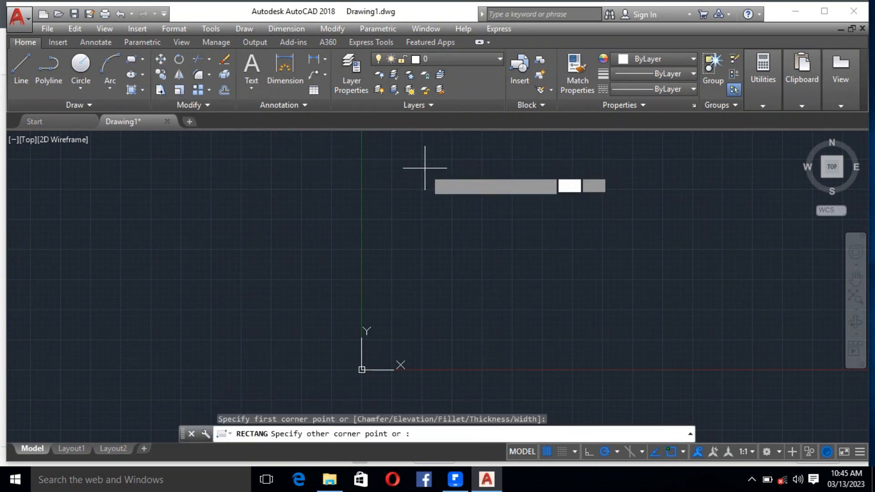
pyautogui.click(449, 195)
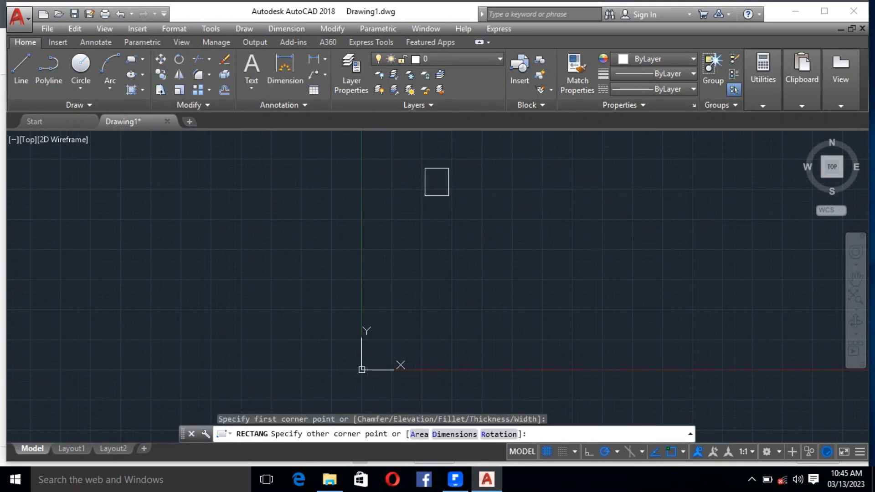
# Create a non-associative rectangular array of the upright rectangle with 4 columns and 3 rows.
pyautogui.click(201, 92)
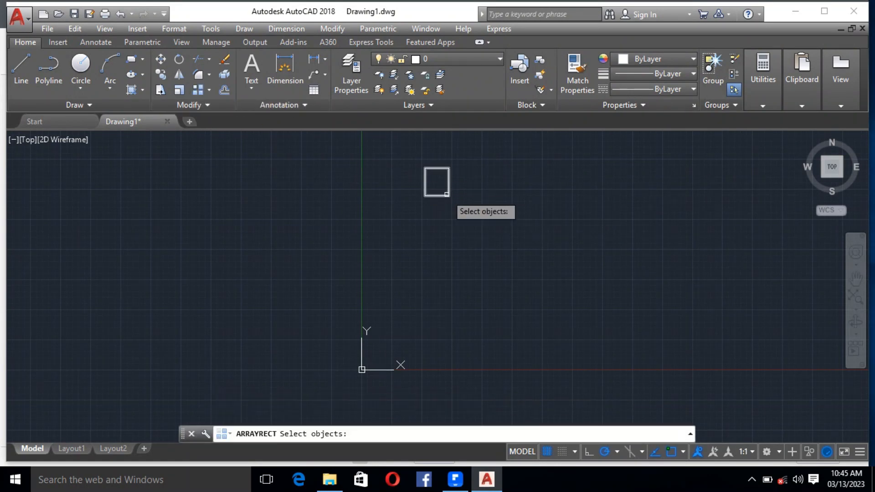
pyautogui.click(448, 195)
pyautogui.press('Return')
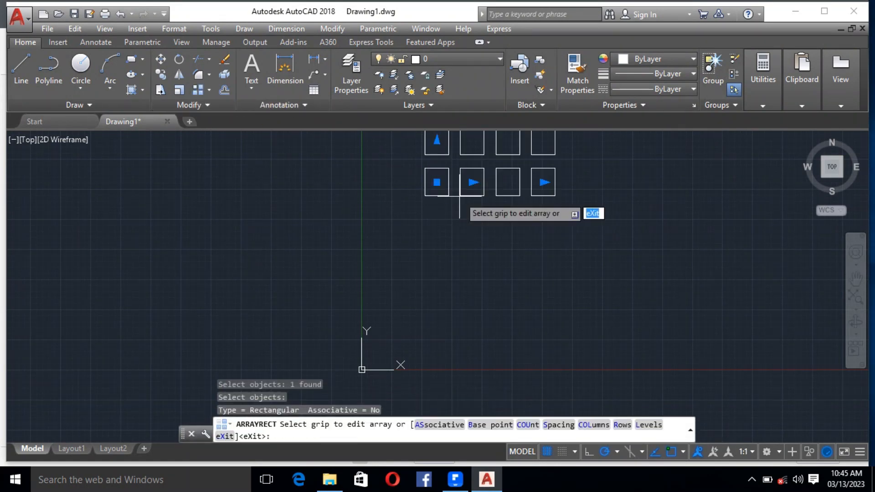
pyautogui.scroll(-3, 458, 270)
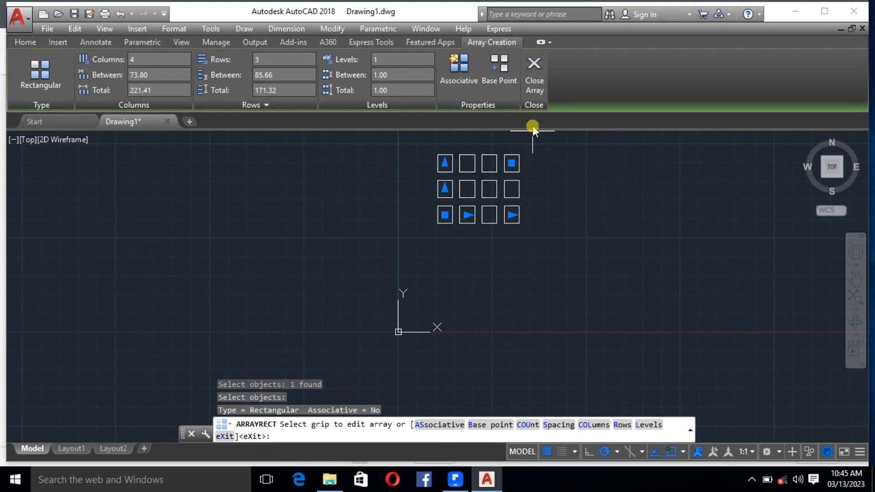
pyautogui.click(533, 85)
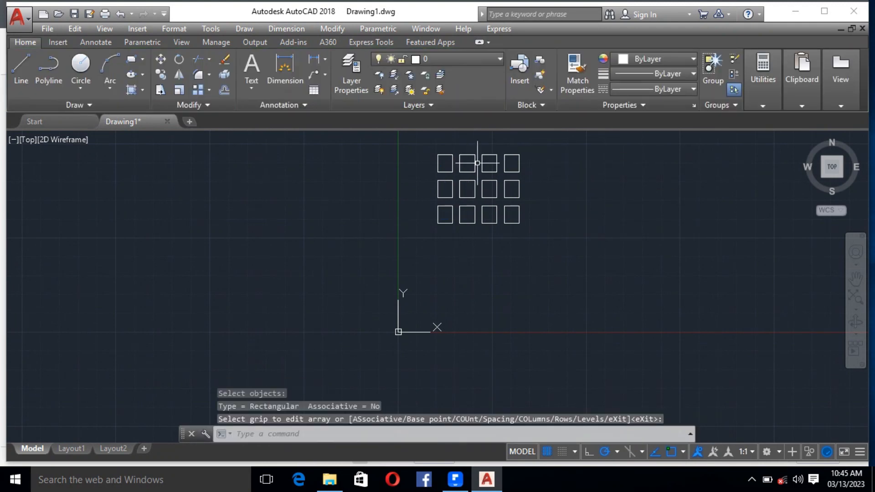
# Erase the whole set of upright rectangles from the drawing.
pyautogui.press('Escape')
pyautogui.click(549, 243)
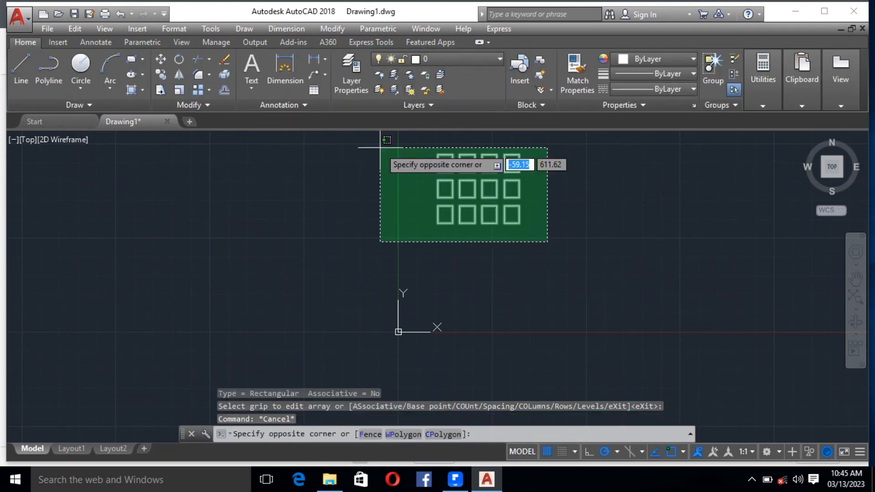
pyautogui.click(390, 154)
pyautogui.press('Delete')
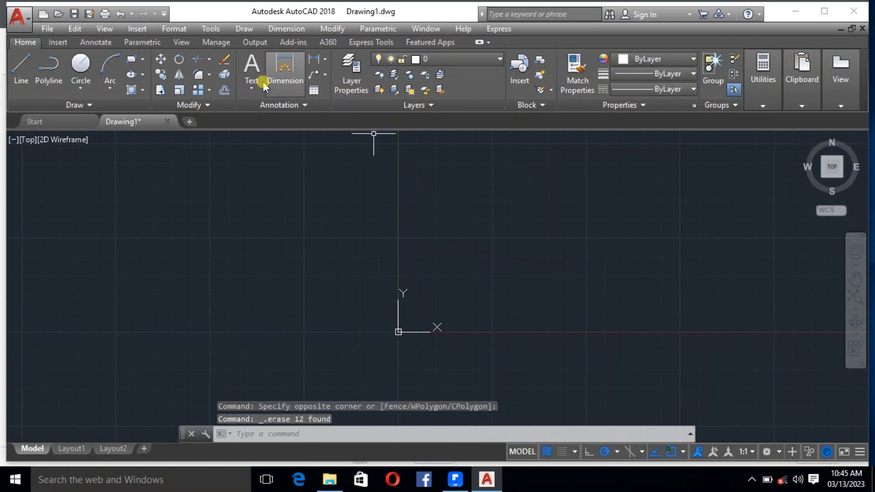
# Draw a small, nearly square rectangle above the origin, a little right of the vertical axis.
pyautogui.click(131, 59)
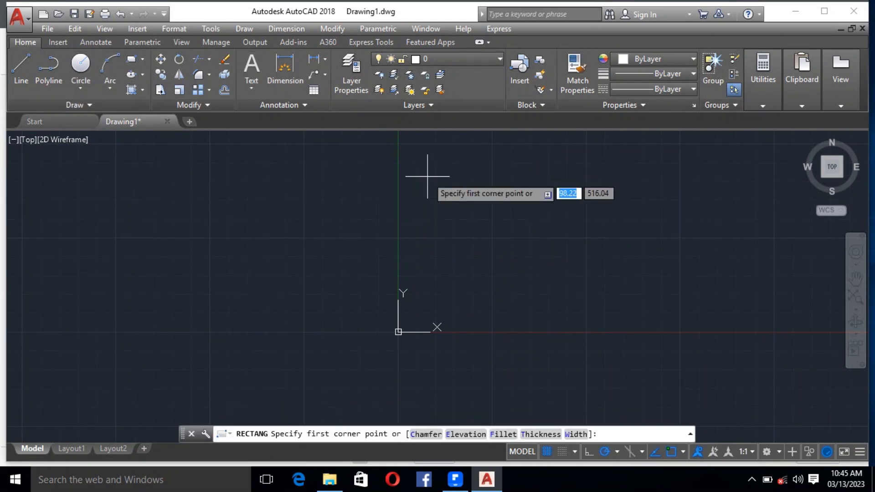
pyautogui.click(443, 170)
pyautogui.click(461, 188)
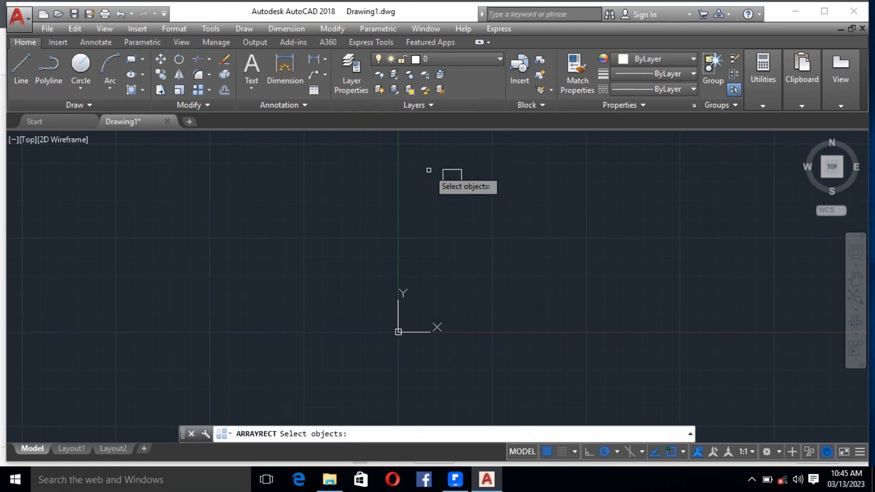
# Create an associative rectangular array of the nearly square rectangle with 4 columns and 3 rows.
pyautogui.click(442, 178)
pyautogui.press('Return')
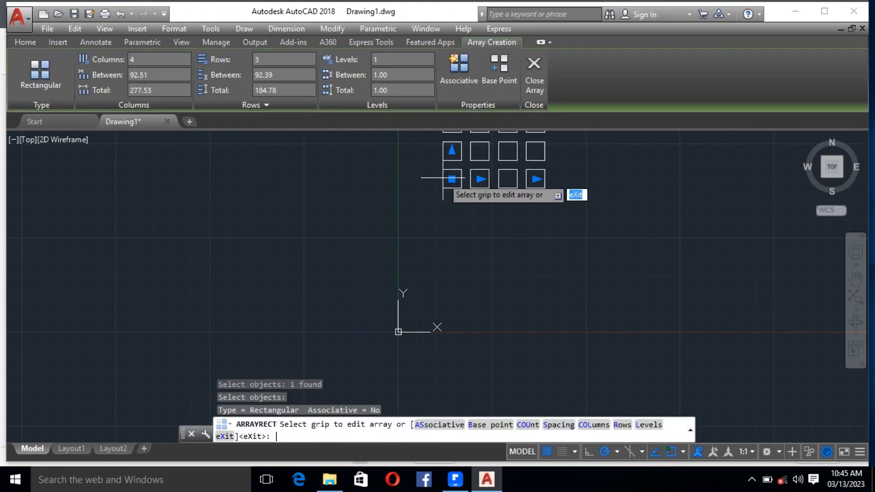
pyautogui.click(465, 81)
pyautogui.scroll(-2, 423, 238)
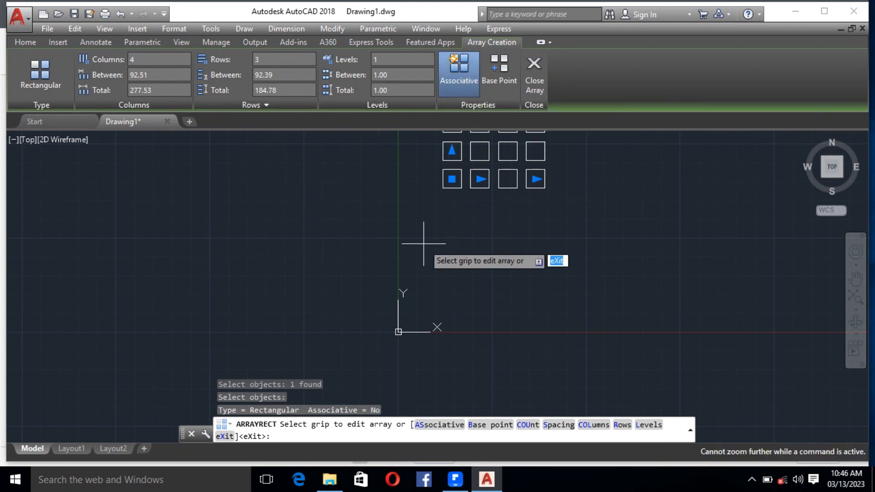
pyautogui.click(534, 83)
pyautogui.scroll(-2, 483, 224)
pyautogui.scroll(2, 501, 209)
# Start editing the array's source objects through the second item of the middle row, accepting the array editing state.
pyautogui.click(480, 210)
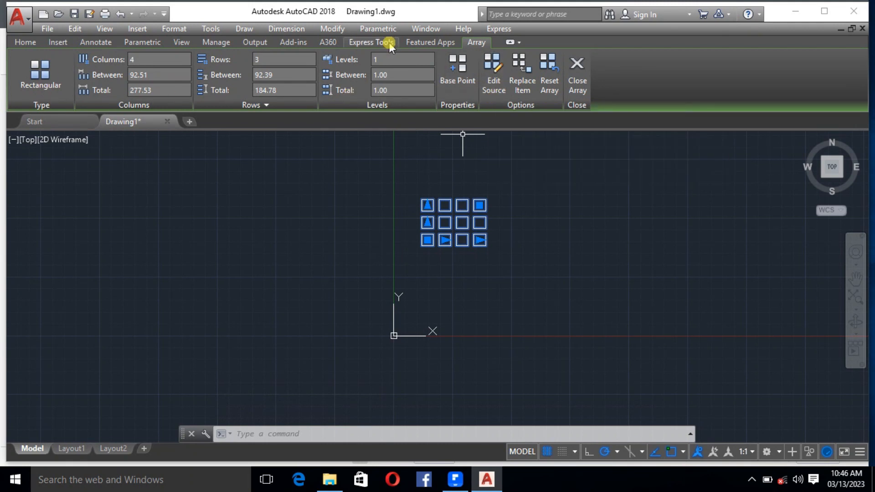
pyautogui.click(491, 84)
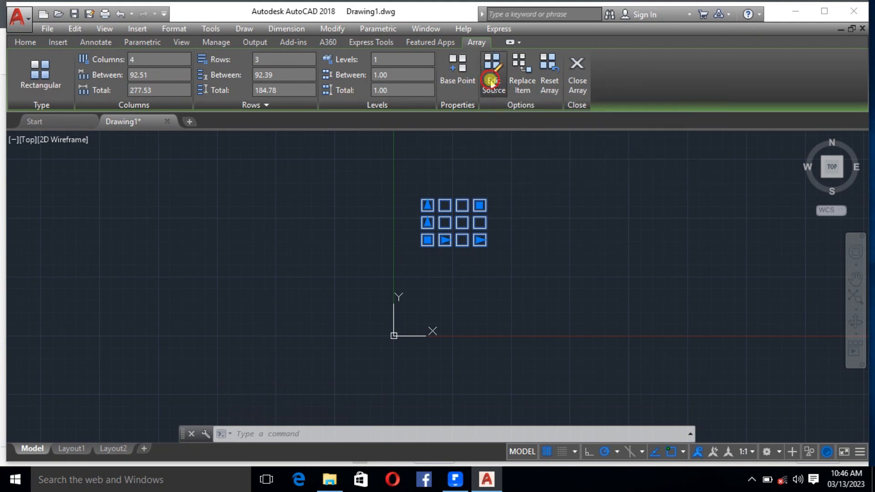
pyautogui.scroll(2, 477, 180)
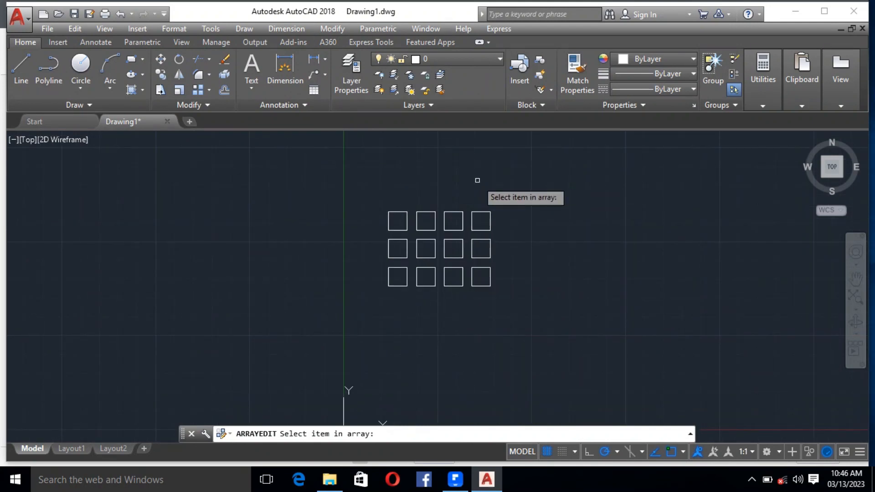
pyautogui.click(421, 239)
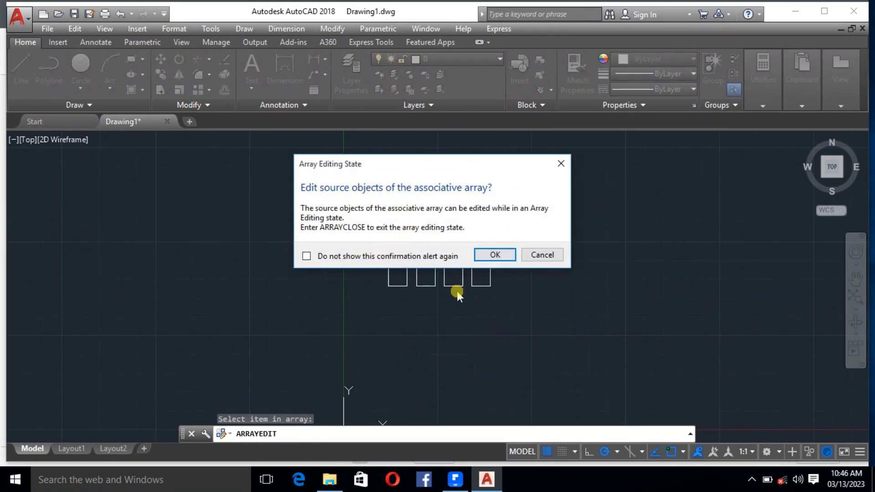
pyautogui.click(483, 254)
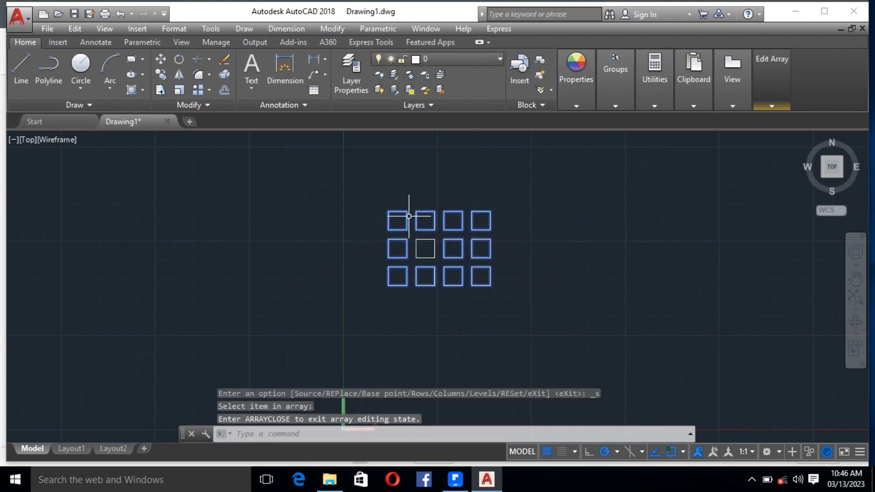
pyautogui.scroll(3, 429, 248)
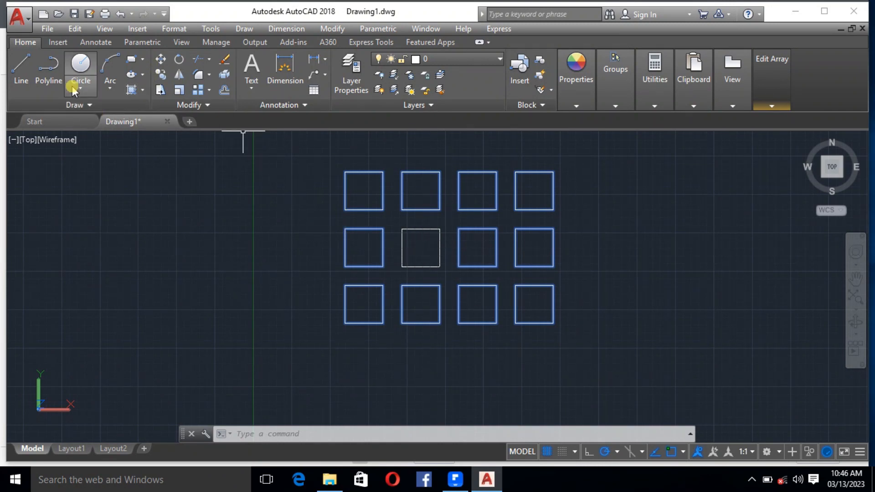
# Draw a circle of radius 15 at the centre of the source rectangle, aligned with its edge midpoints.
pyautogui.click(80, 64)
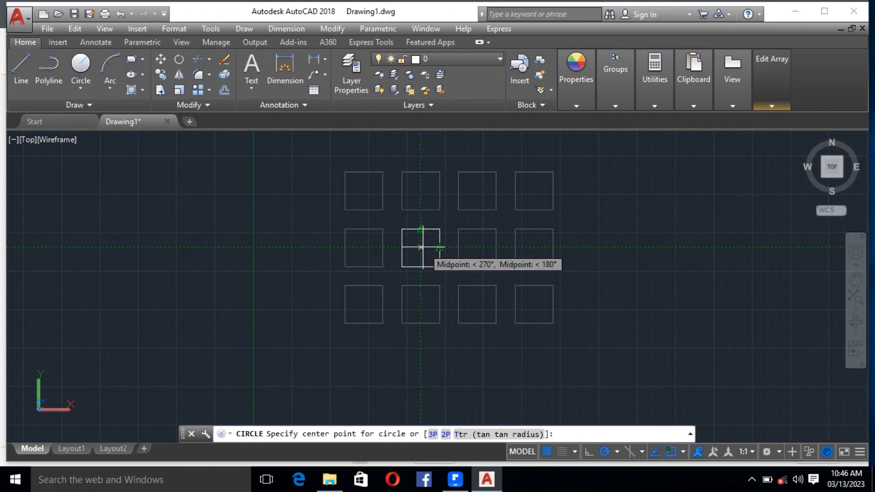
pyautogui.click(421, 247)
pyautogui.scroll(2, 424, 249)
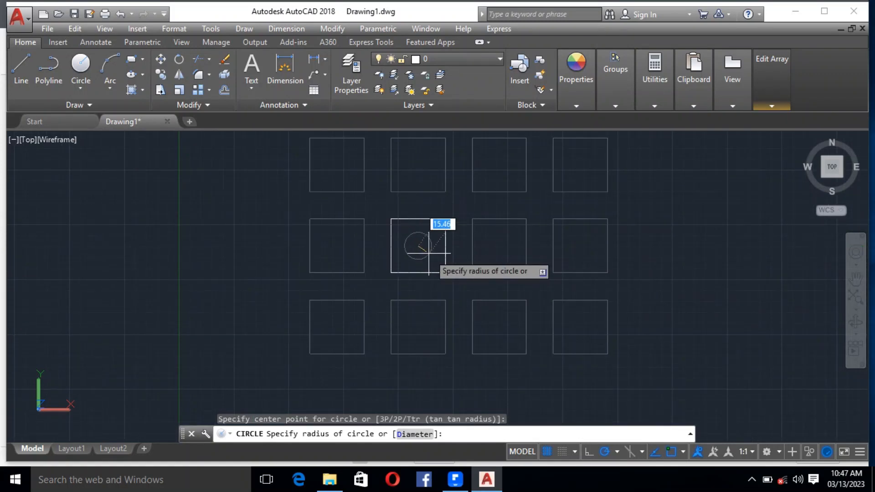
pyautogui.write('15')
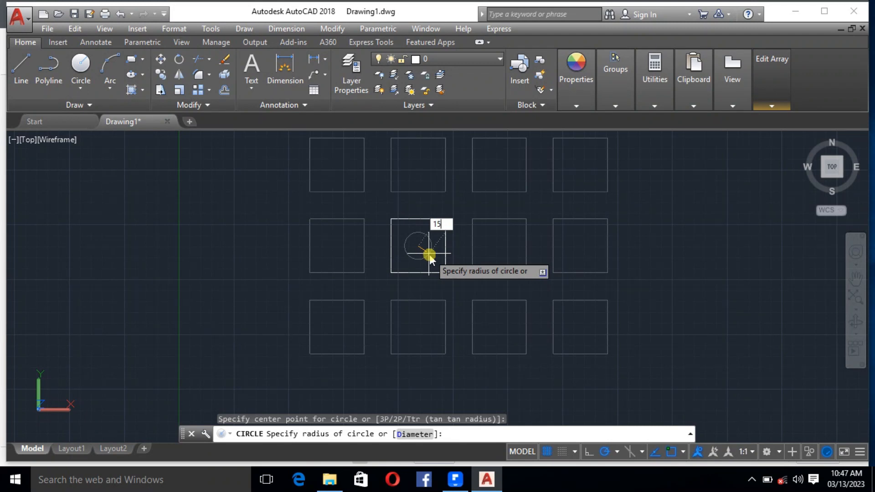
pyautogui.press('Return')
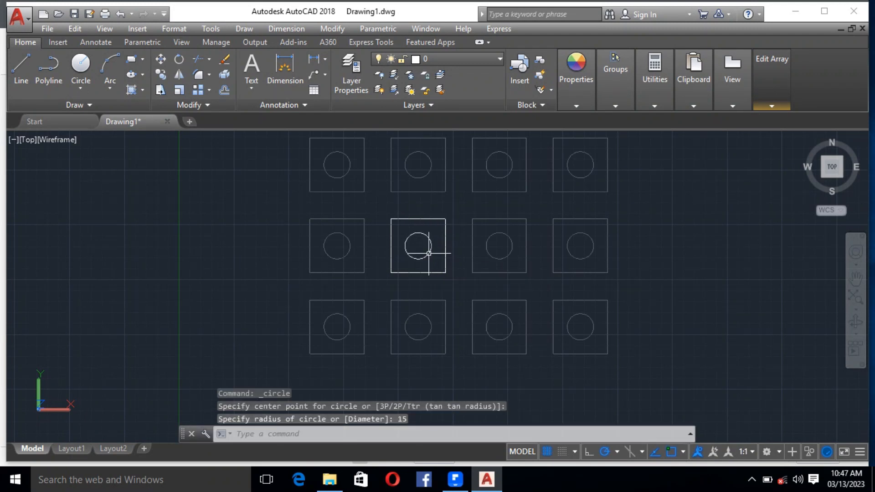
pyautogui.scroll(-3, 474, 273)
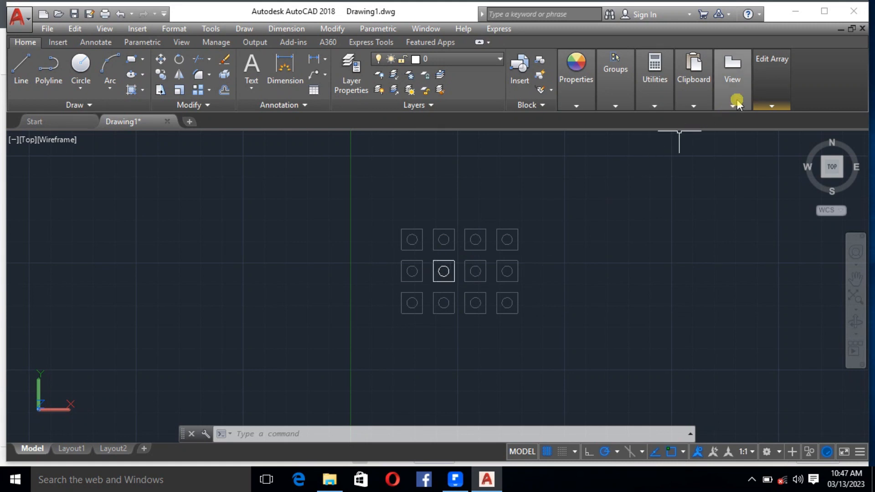
# Save the source changes to the array and leave the array editing state.
pyautogui.click(762, 95)
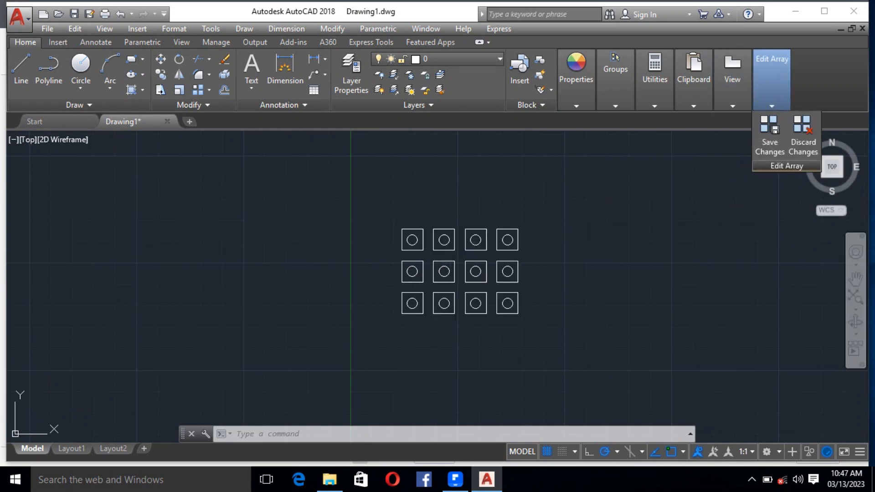
pyautogui.click(765, 134)
pyautogui.scroll(2, 468, 275)
pyautogui.scroll(2, 468, 275)
pyautogui.scroll(-2, 461, 263)
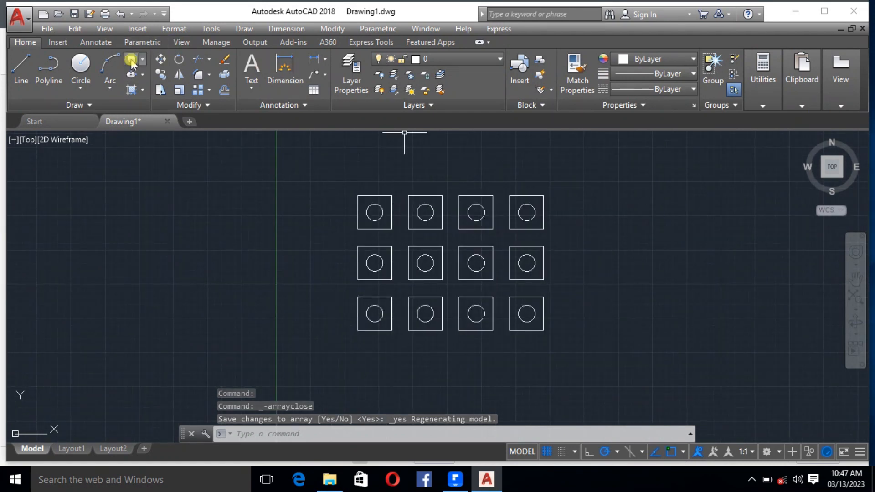
# Draw a small 5-sided polygon by its horizontal bottom edge, to the right of the array's upper row.
pyautogui.click(142, 59)
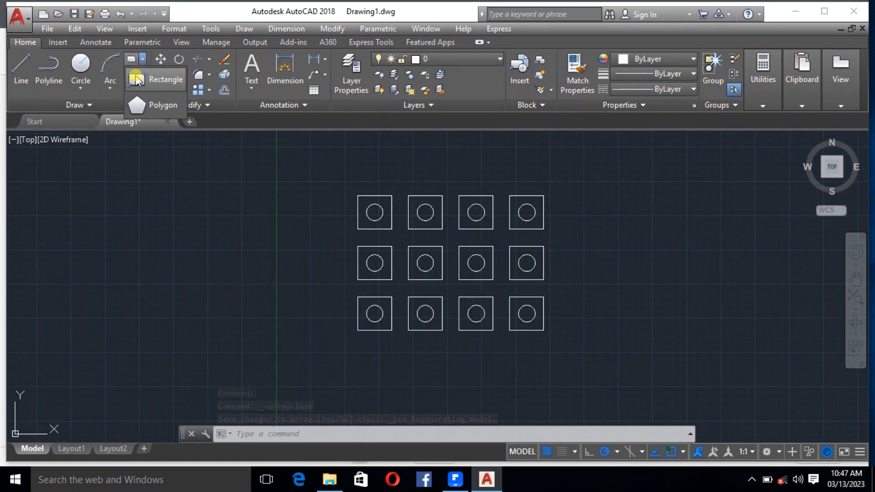
pyautogui.click(146, 104)
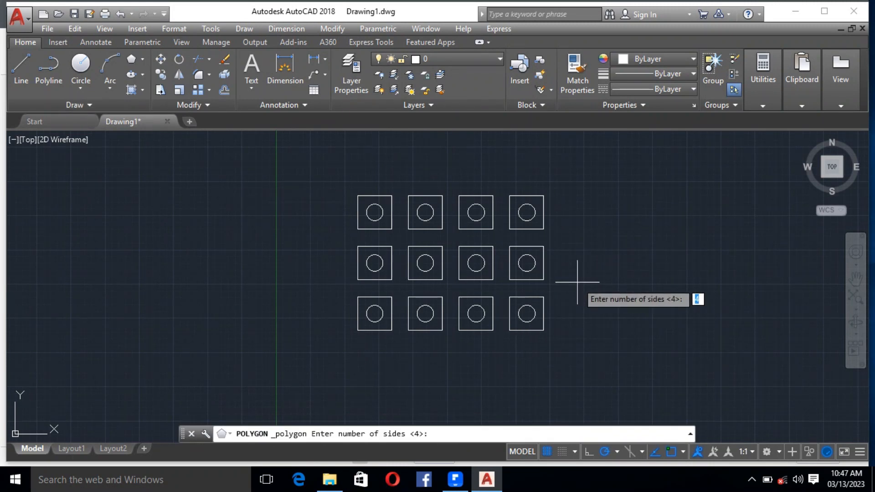
pyautogui.write('5')
pyautogui.press('Return')
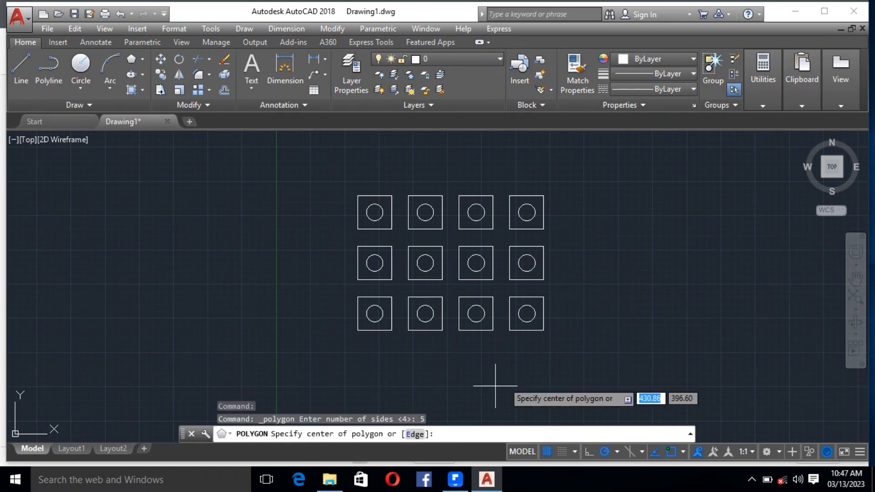
pyautogui.click(420, 435)
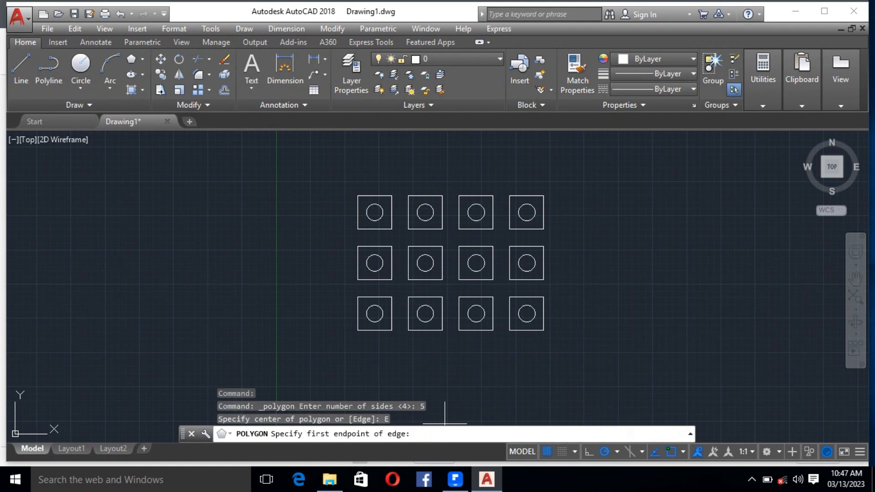
pyautogui.click(619, 223)
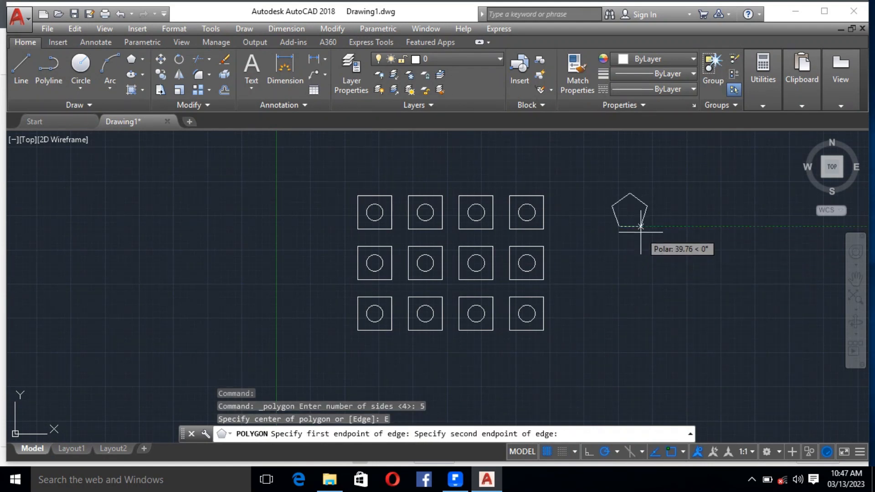
pyautogui.click(638, 227)
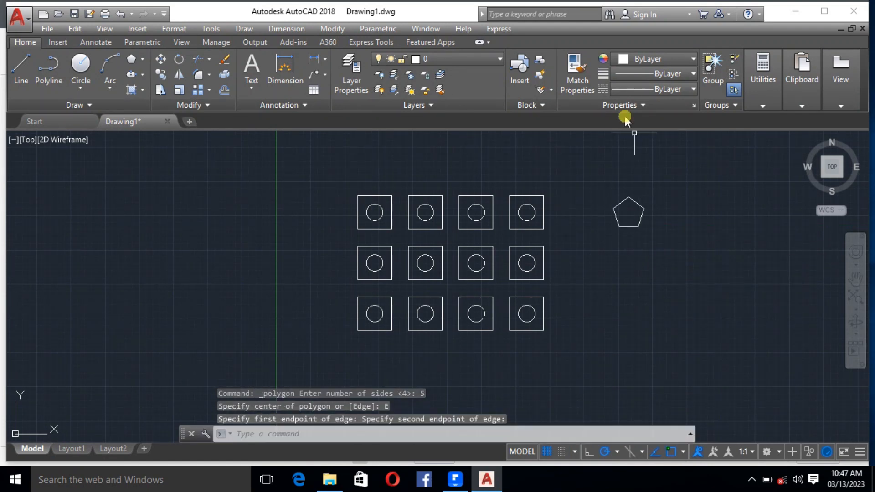
# Replace the array's source objects with the pentagon, using its lower-left vertex as the base point, and exit array editing.
pyautogui.click(409, 254)
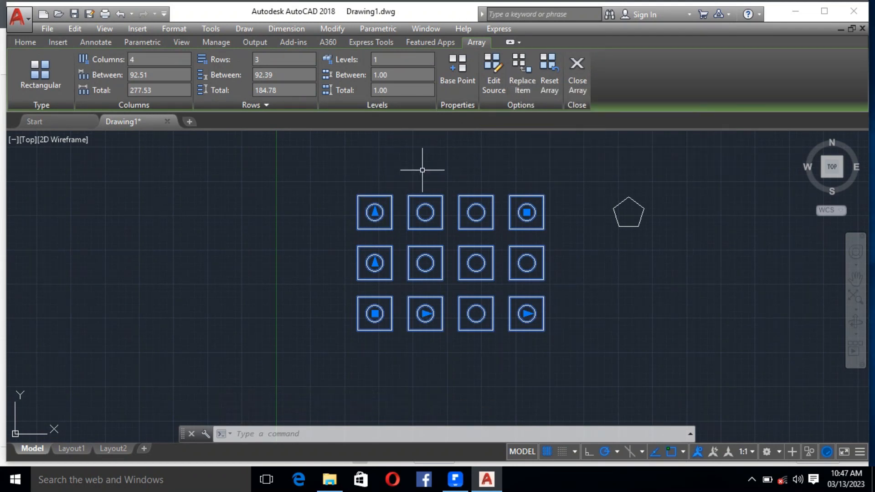
pyautogui.click(519, 77)
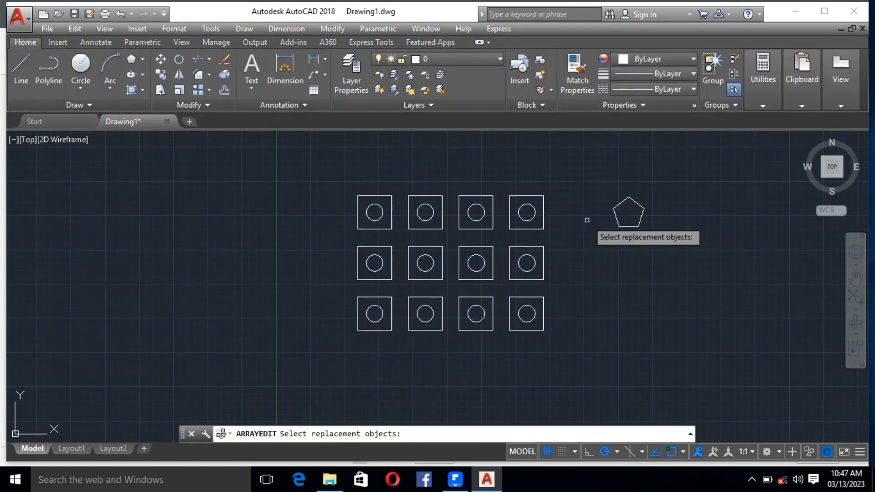
pyautogui.click(615, 218)
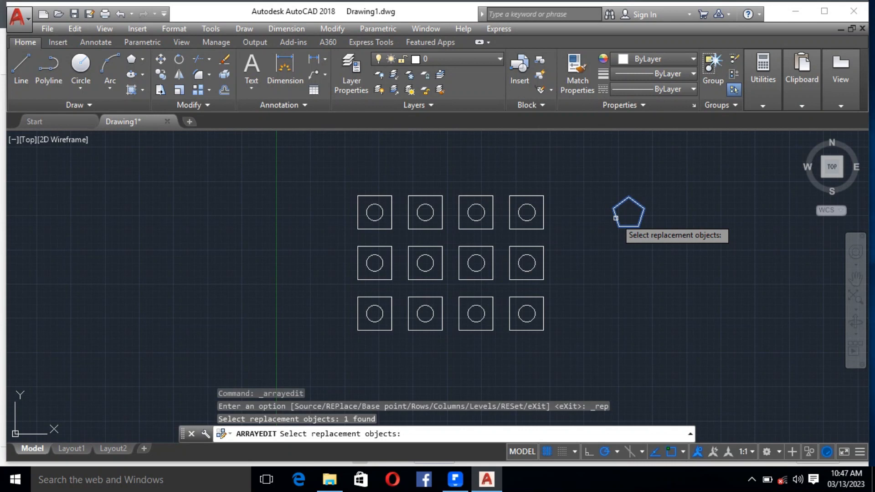
pyautogui.press('Return')
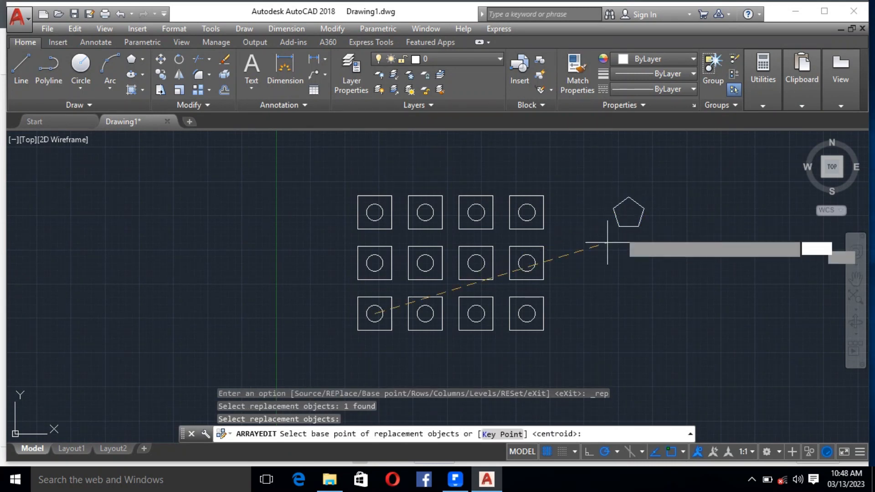
pyautogui.scroll(2, 625, 211)
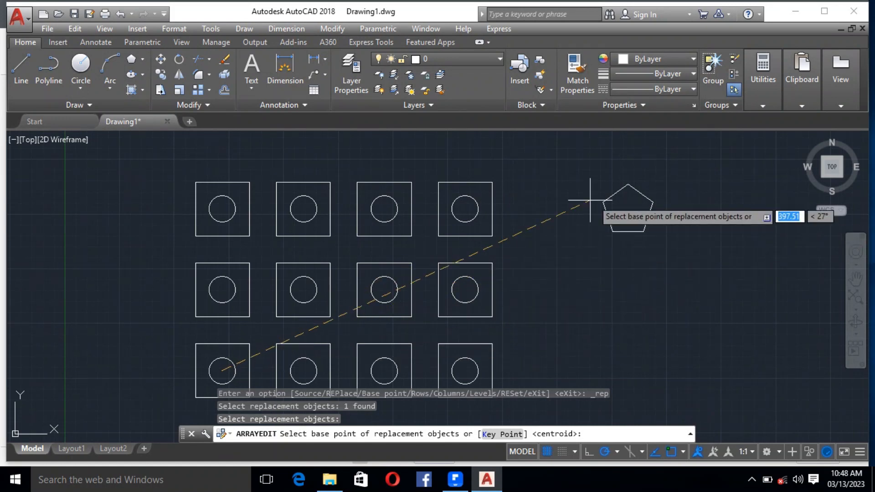
pyautogui.click(612, 231)
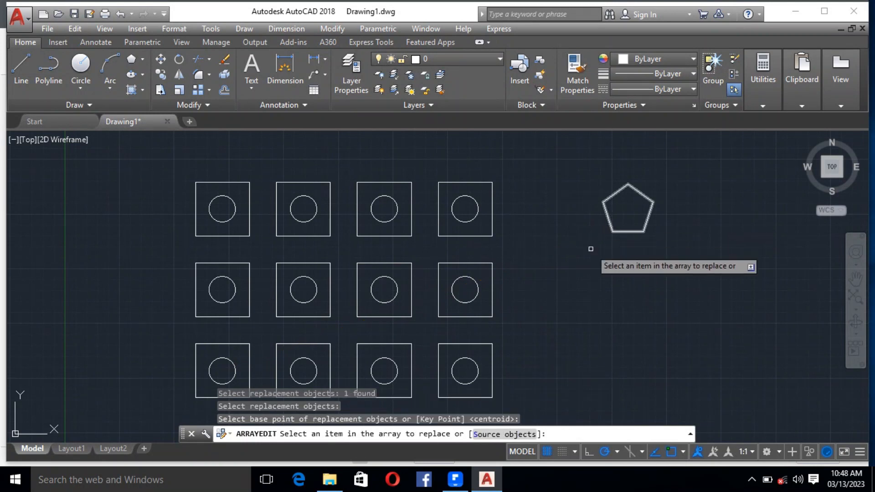
pyautogui.click(486, 434)
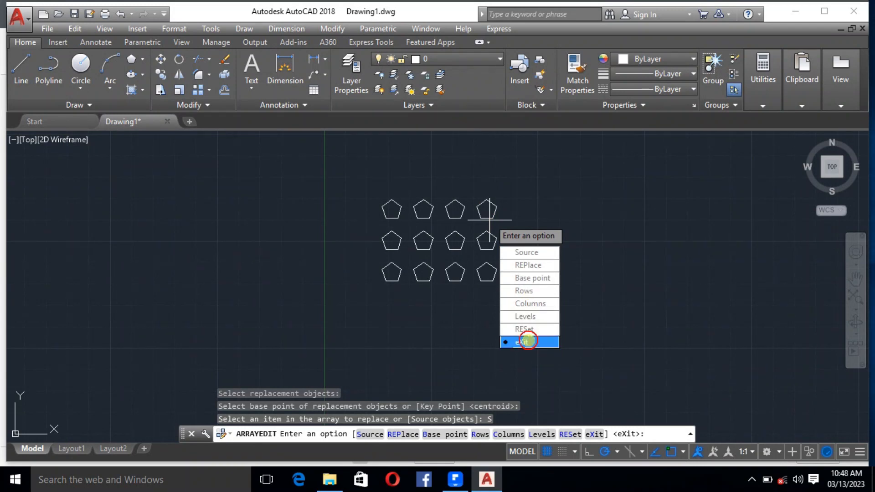
pyautogui.click(524, 349)
pyautogui.click(577, 76)
# Erase the pentagon array from the drawing.
pyautogui.scroll(-2, 478, 200)
pyautogui.scroll(2, 480, 202)
pyautogui.click(555, 303)
pyautogui.click(401, 219)
pyautogui.press('Delete')
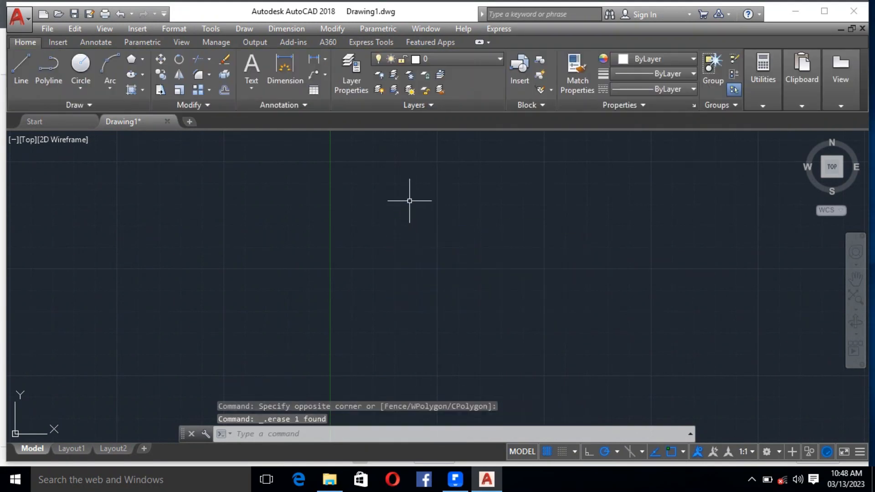
pyautogui.click(212, 90)
pyautogui.click(211, 91)
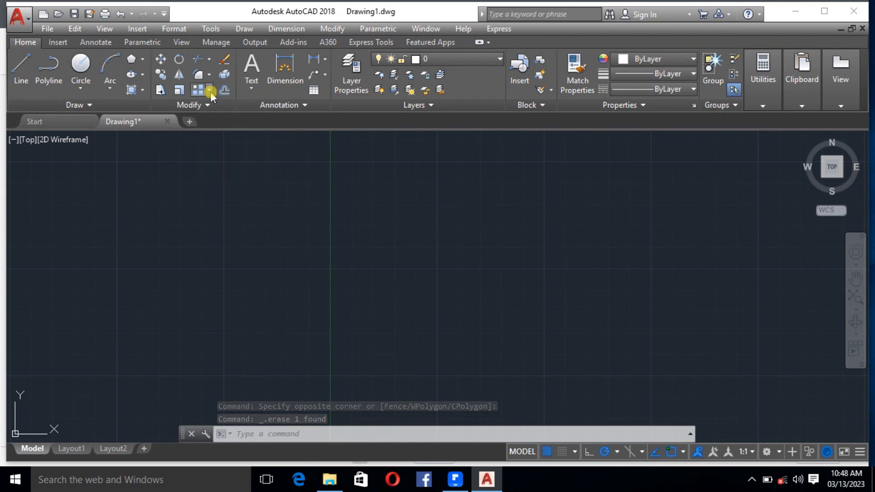
# Draw a wavy fit-point spline through seven points, alternating between low and high points to form three crests.
pyautogui.click(78, 105)
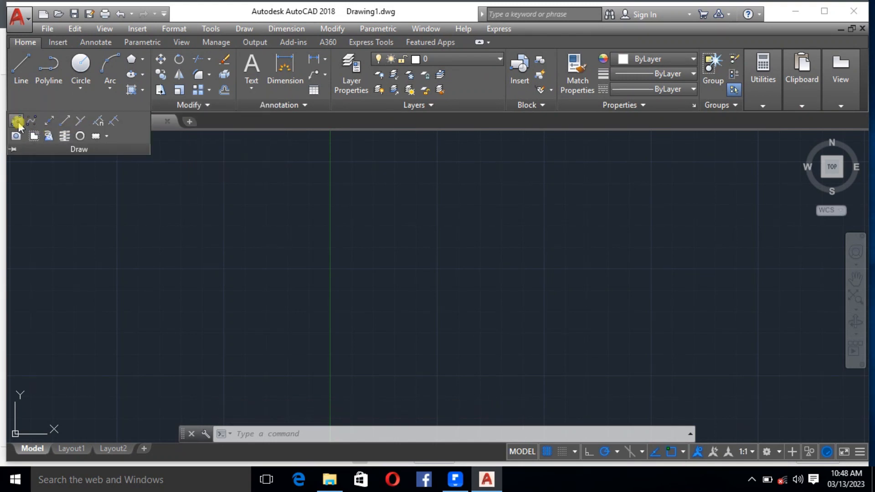
pyautogui.click(16, 120)
pyautogui.click(394, 312)
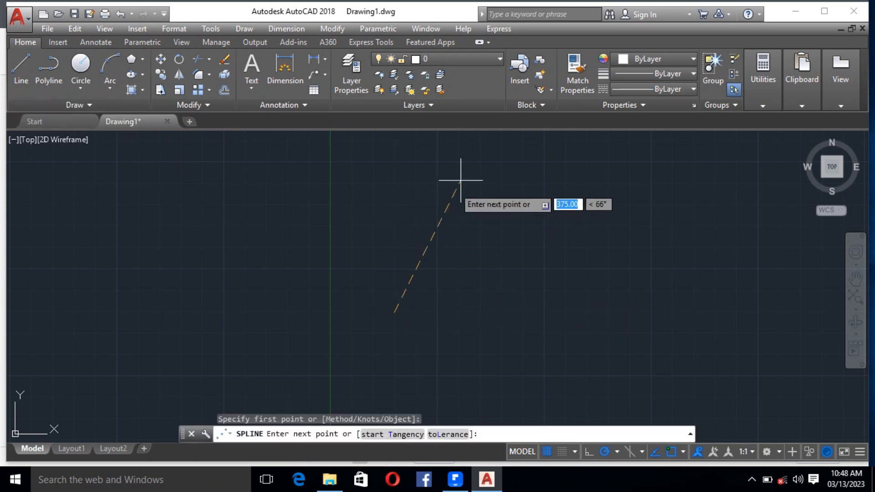
pyautogui.click(455, 168)
pyautogui.click(577, 295)
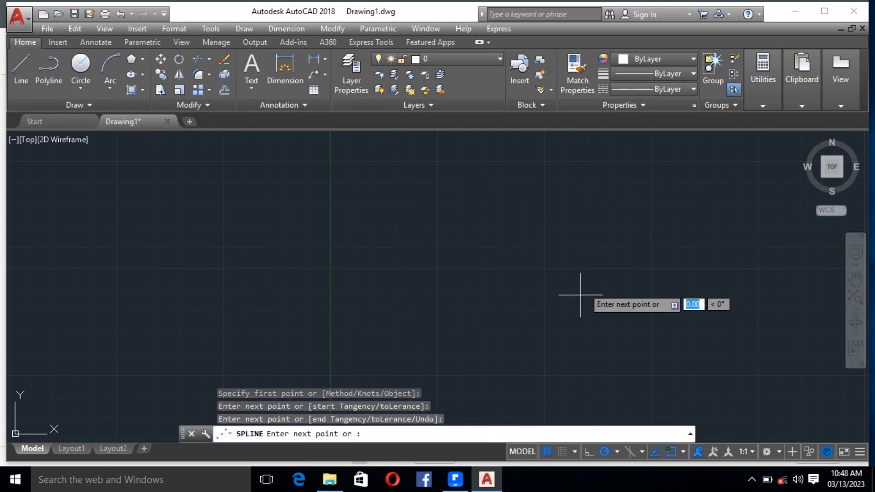
pyautogui.click(669, 182)
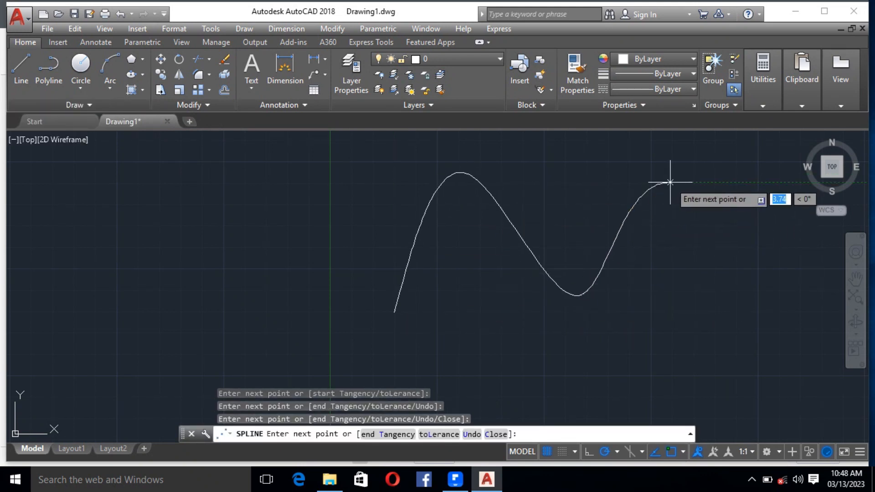
pyautogui.click(774, 302)
pyautogui.scroll(-3, 533, 251)
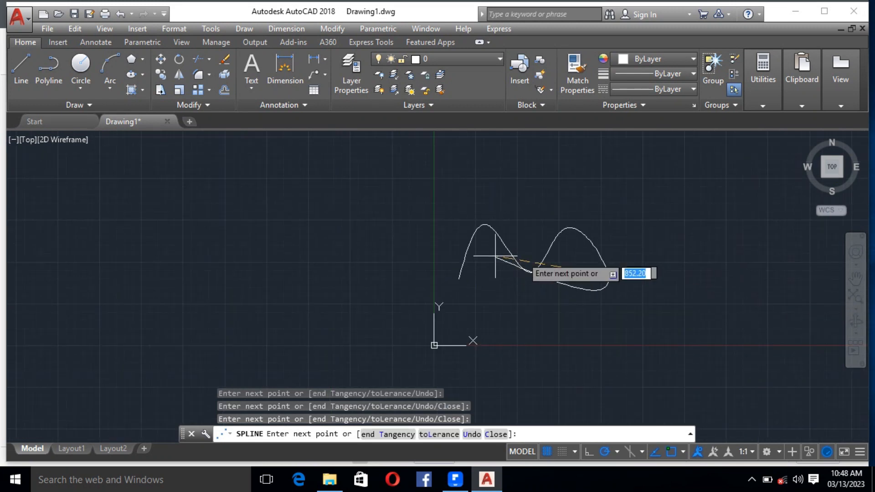
pyautogui.click(674, 231)
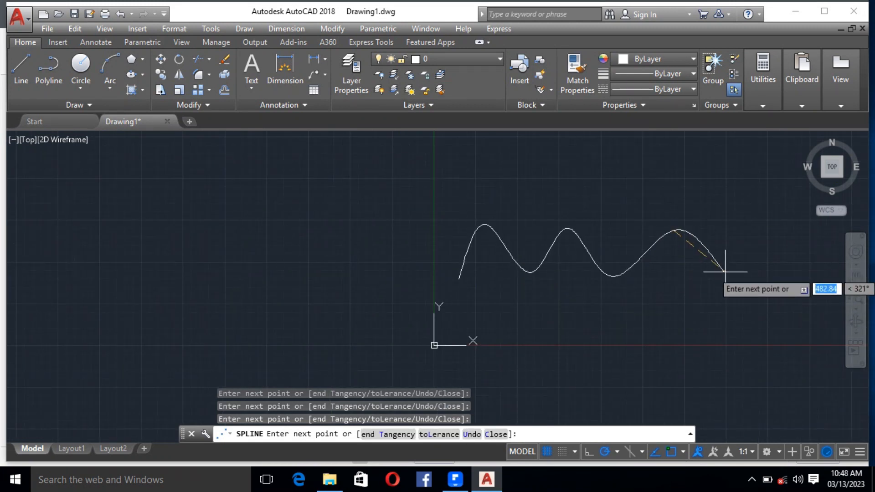
pyautogui.click(739, 275)
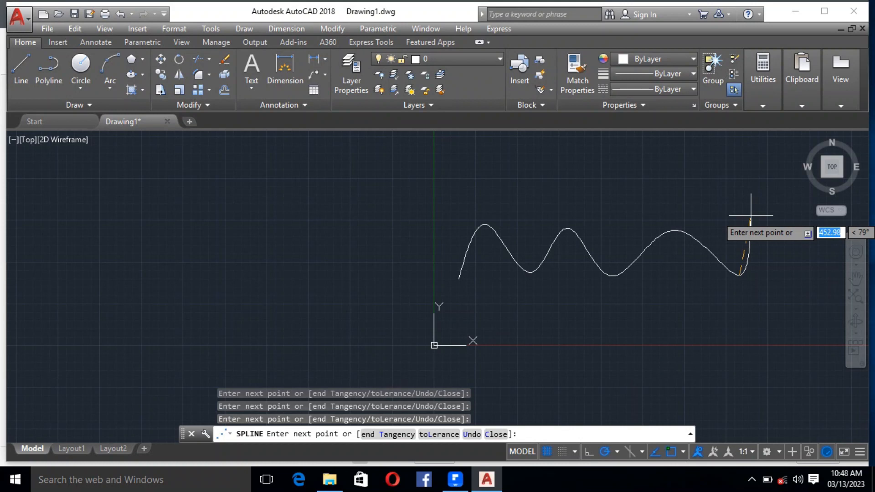
pyautogui.press('Return')
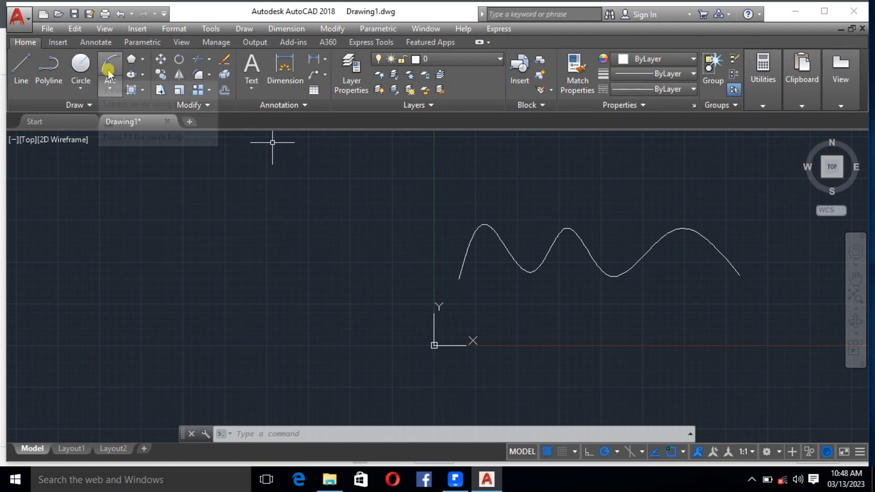
# Draw an 8-sided polygon by its edge, starting at the spline's left endpoint and running about 28.6 units horizontally to the left.
pyautogui.click(132, 64)
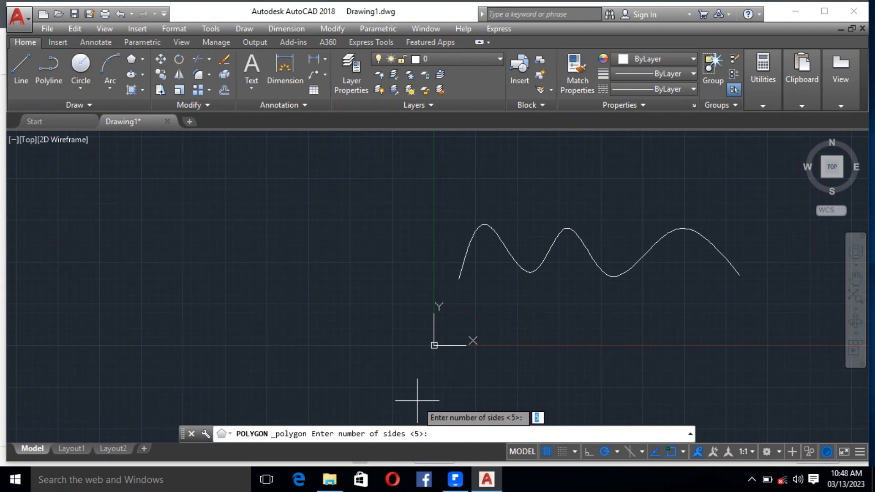
pyautogui.write('8')
pyautogui.press('Return')
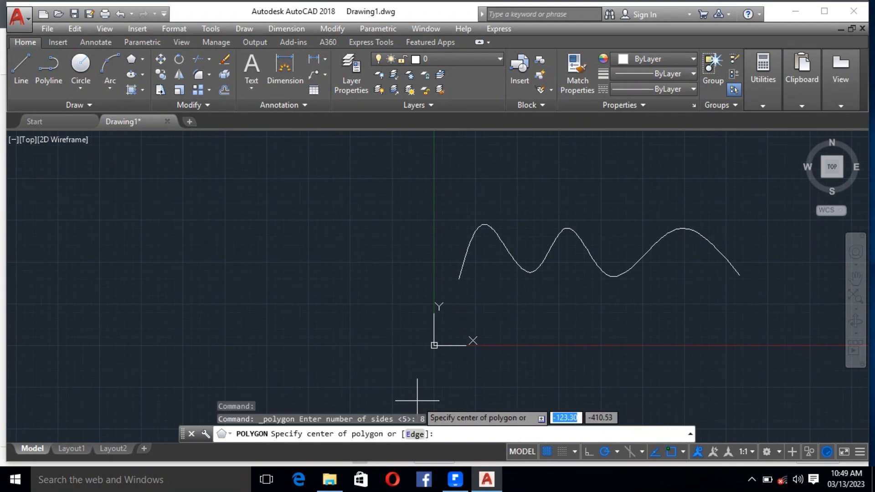
pyautogui.write('e')
pyautogui.press('Return')
pyautogui.scroll(2, 458, 293)
pyautogui.scroll(2, 458, 292)
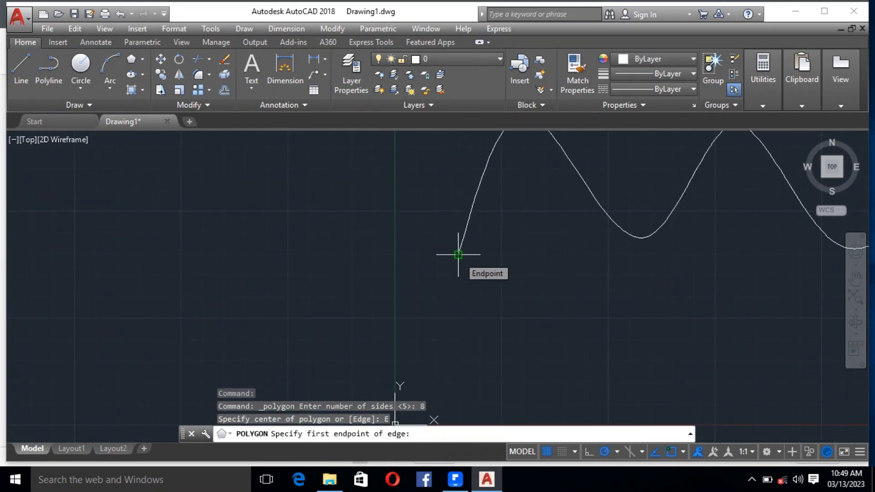
pyautogui.click(458, 254)
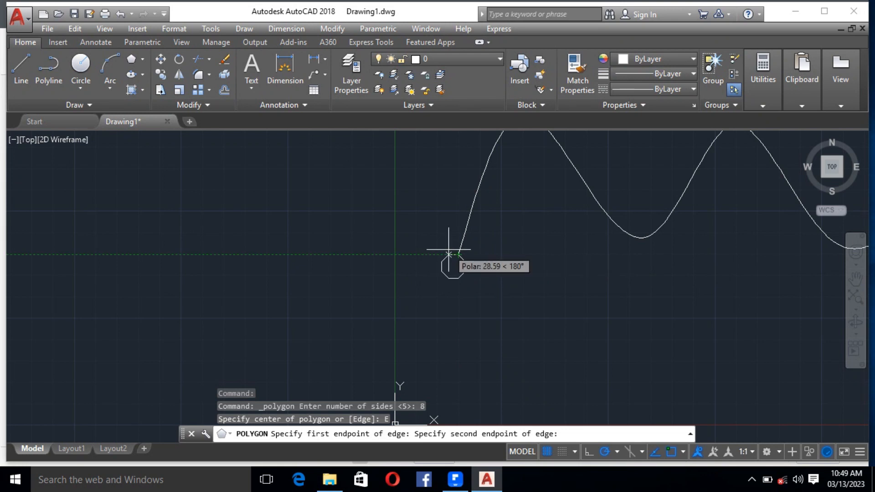
pyautogui.click(448, 250)
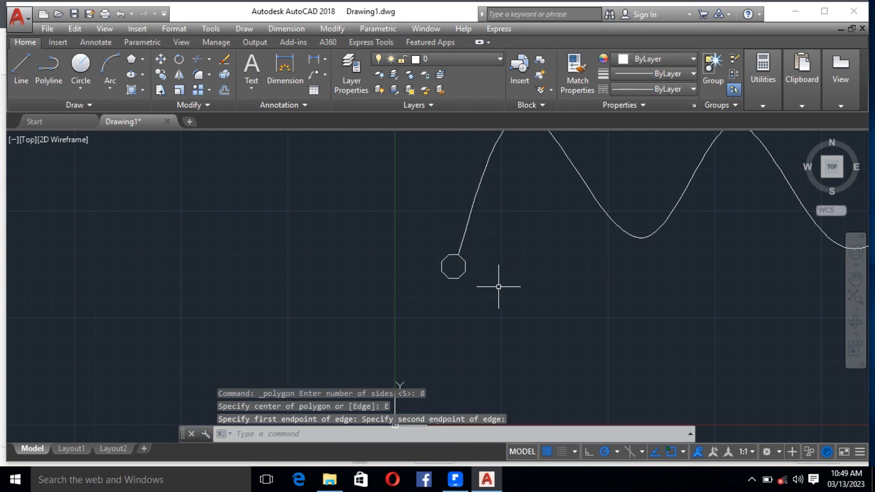
# Create a path array of the octagon, using the spline as the path curve.
pyautogui.click(465, 266)
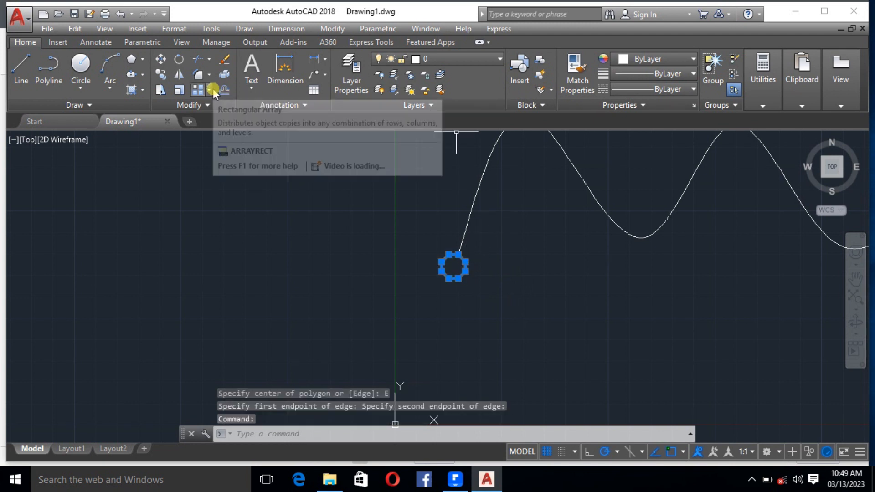
pyautogui.press('Escape')
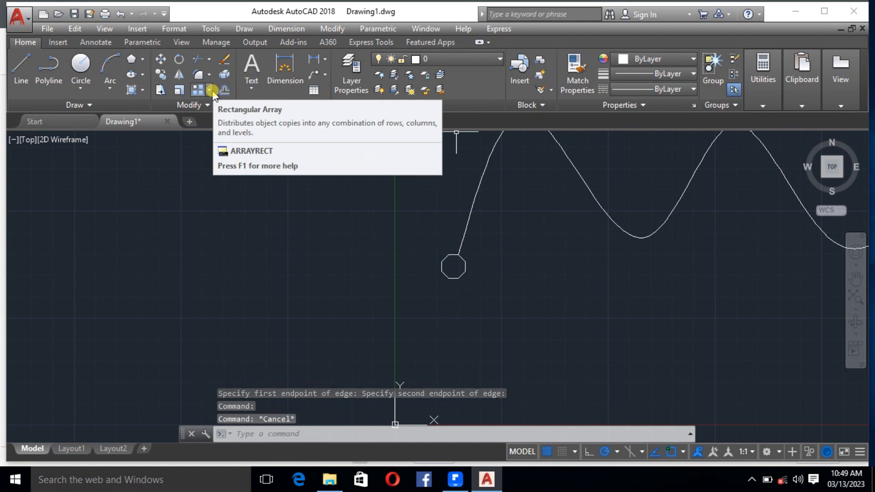
pyautogui.click(212, 89)
pyautogui.click(228, 136)
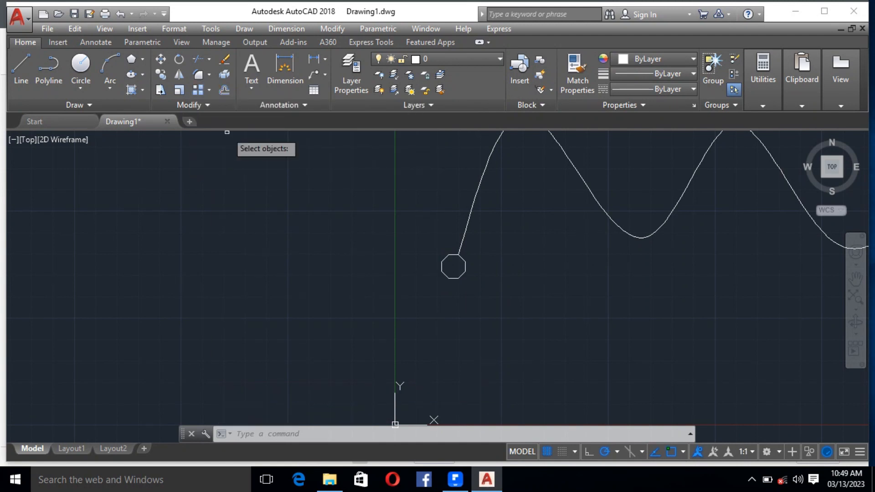
pyautogui.click(442, 259)
pyautogui.press('Return')
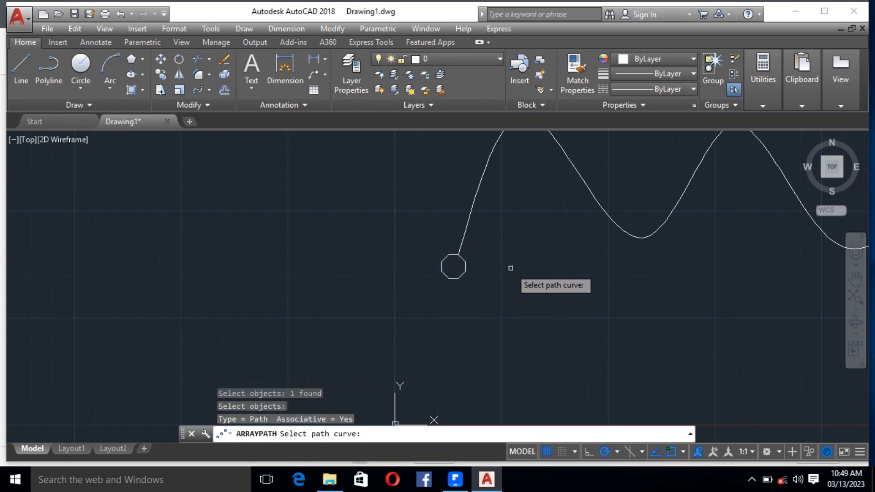
pyautogui.scroll(-5, 448, 297)
pyautogui.scroll(2, 465, 276)
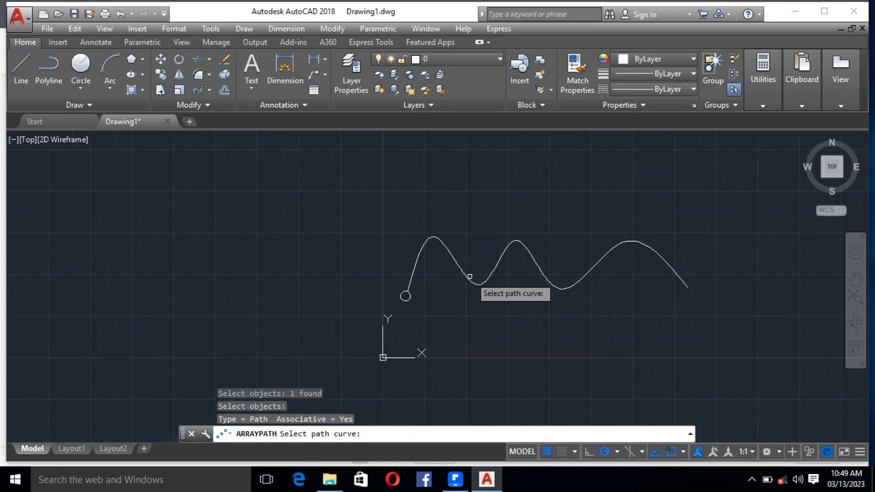
pyautogui.click(470, 276)
pyautogui.scroll(3, 564, 253)
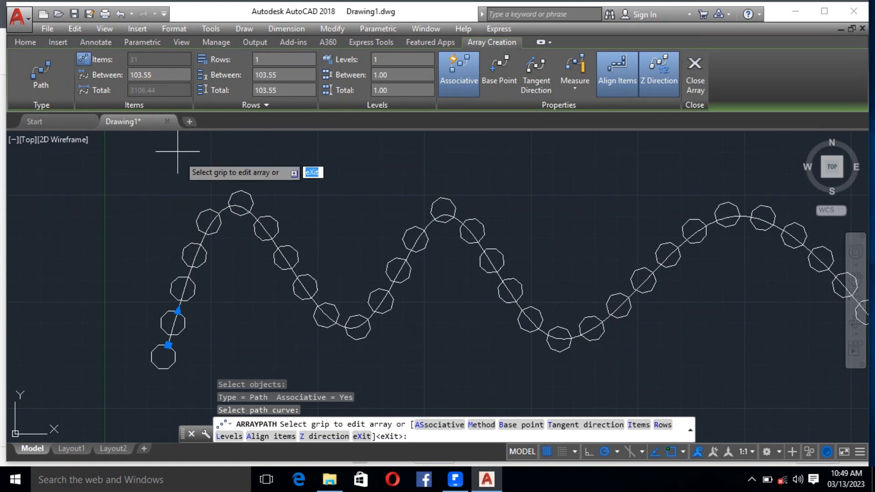
# Inspect the path array and toggle Align Items off and on repeatedly to compare the octagons' orientation, leaving it on.
pyautogui.scroll(4, 196, 229)
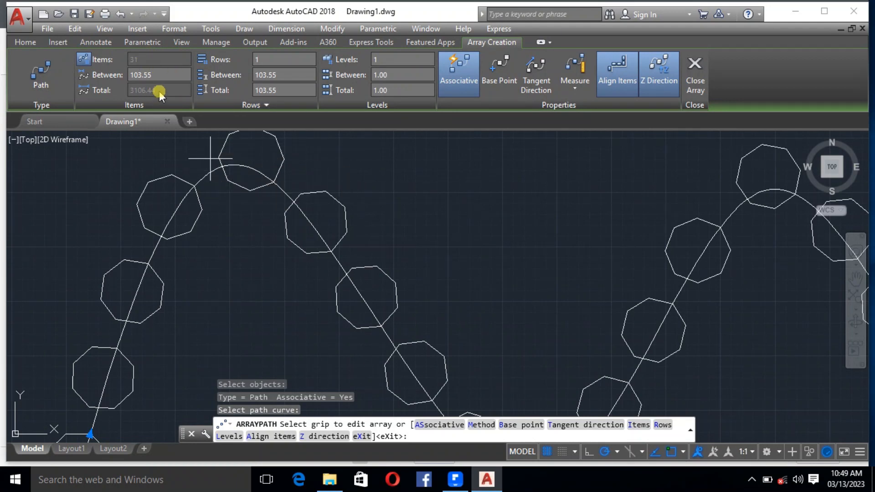
pyautogui.scroll(-3, 260, 146)
pyautogui.scroll(-2, 256, 249)
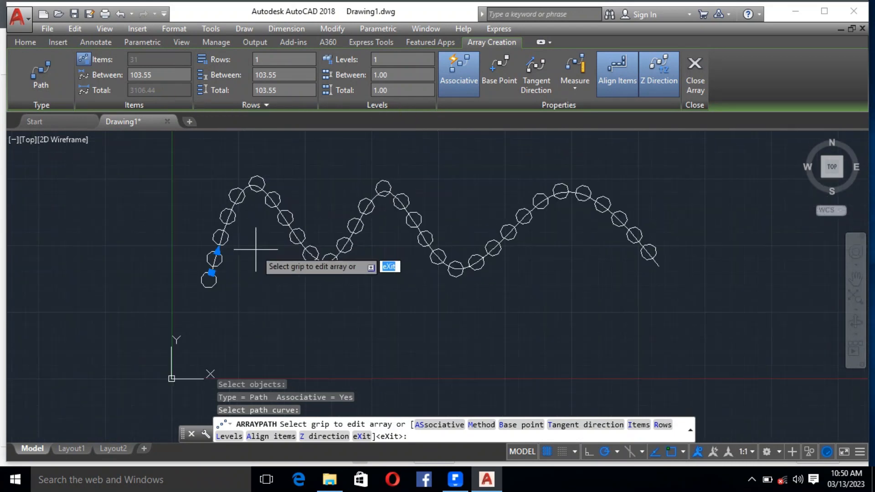
pyautogui.scroll(2, 379, 182)
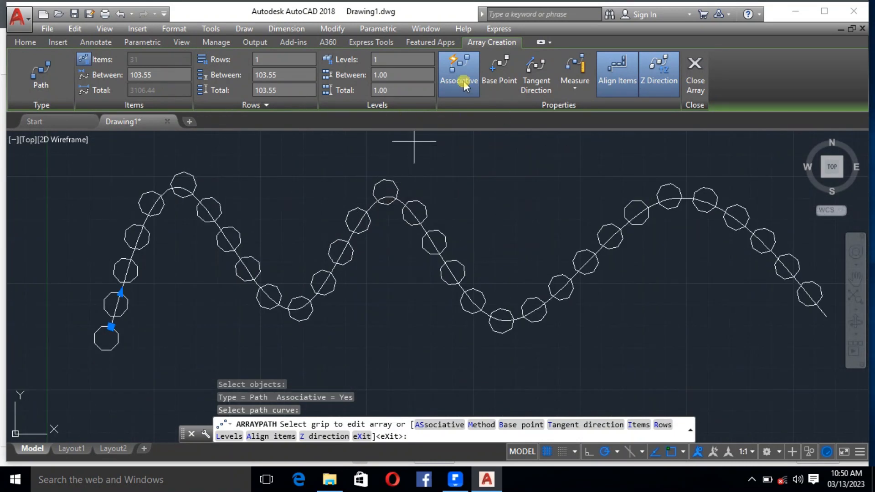
pyautogui.click(617, 83)
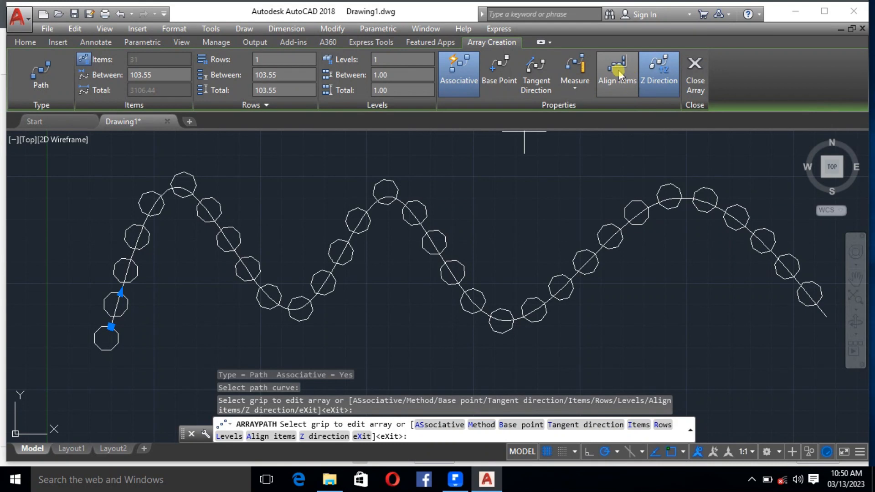
pyautogui.click(630, 80)
pyautogui.click(629, 73)
pyautogui.click(629, 74)
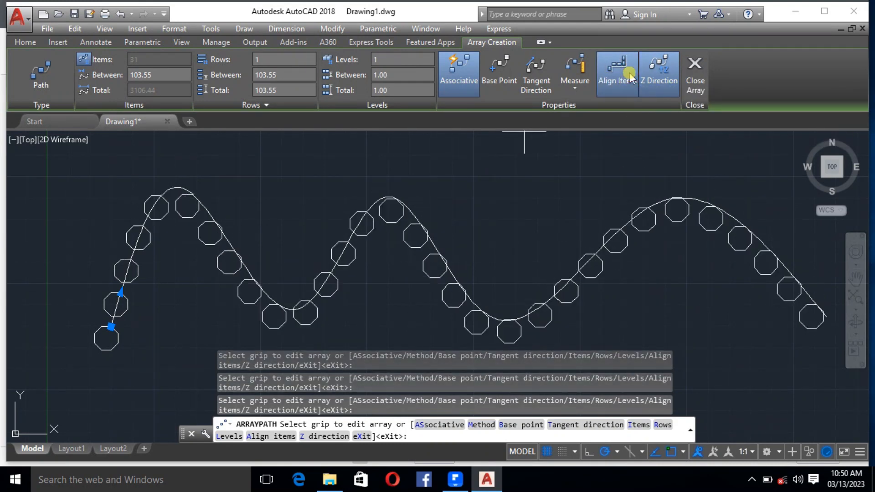
pyautogui.click(630, 78)
pyautogui.click(630, 78)
pyautogui.doubleClick(630, 78)
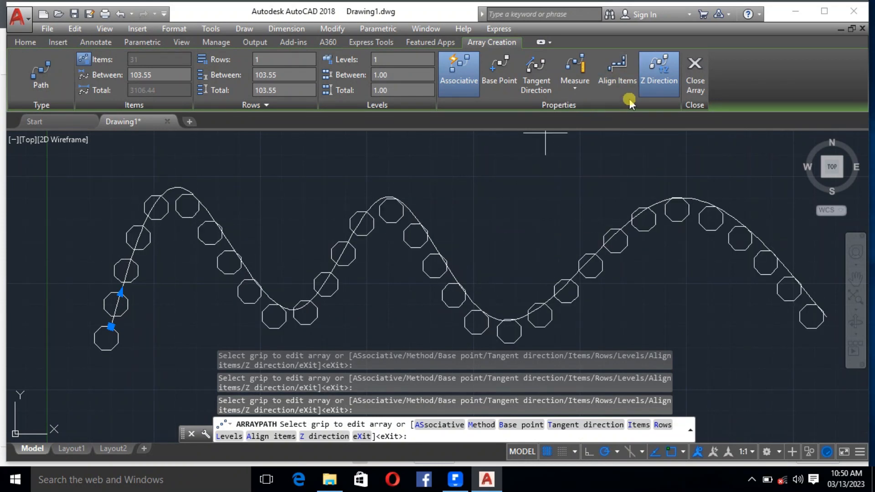
pyautogui.click(630, 87)
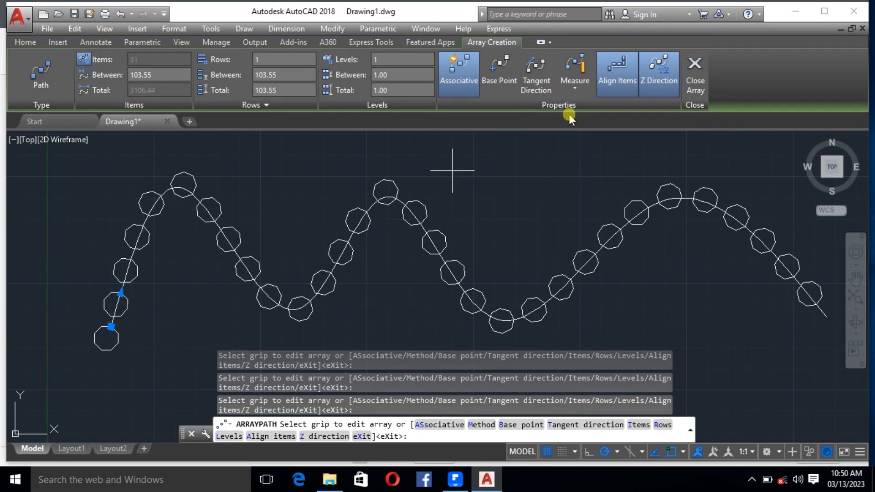
# Leave array creation and undo both the path array and the octagon, keeping only the spline.
pyautogui.hotkey('ctrl', 'z')
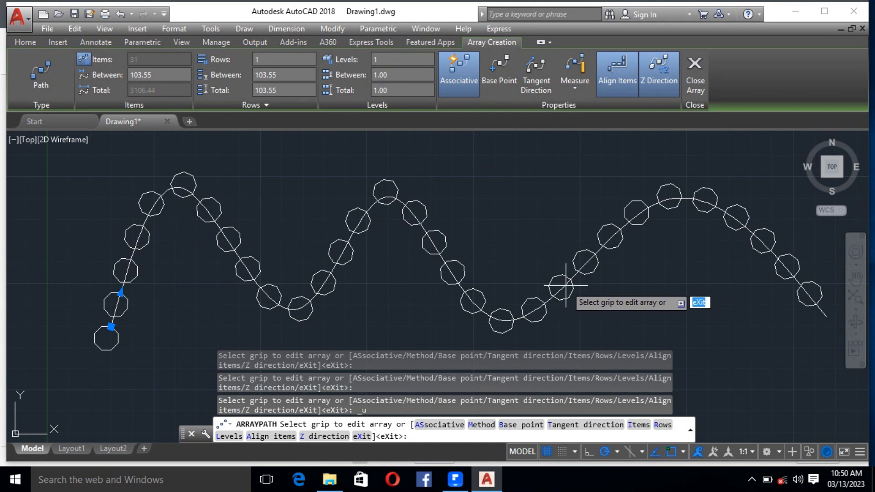
pyautogui.press('Escape')
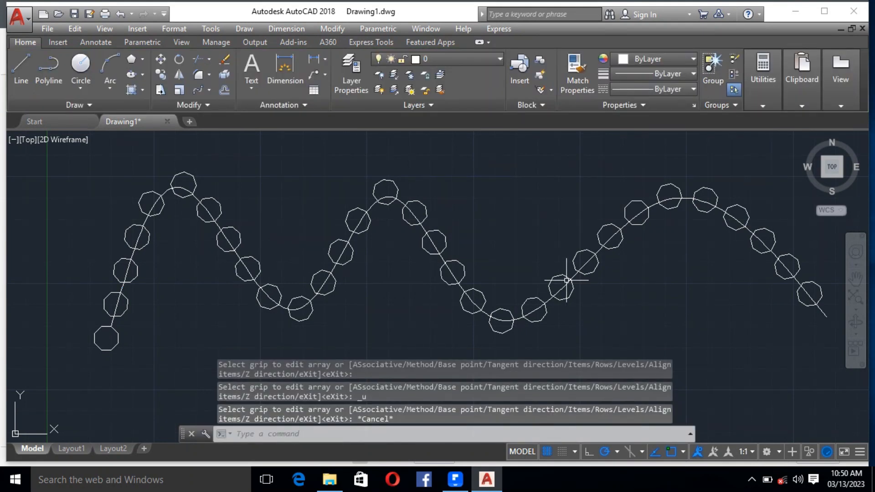
pyautogui.hotkey('ctrl', 'z')
pyautogui.hotkey('ctrl', 'z')
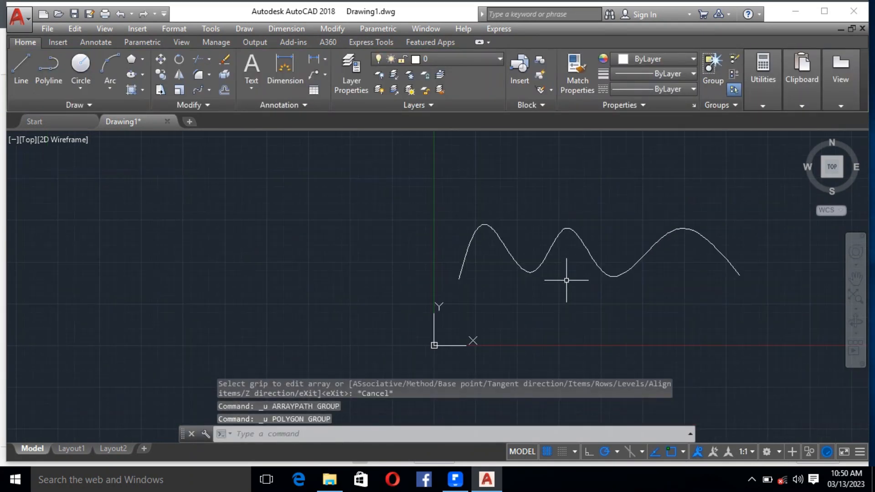
# Draw a narrow rectangle with a 60° rotation angle in the empty area to the left of the spline.
pyautogui.click(142, 60)
pyautogui.click(144, 81)
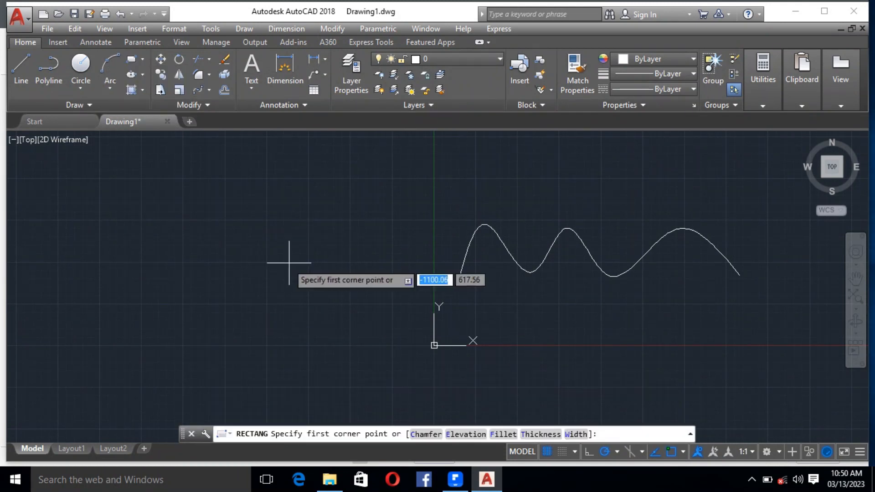
pyautogui.click(272, 224)
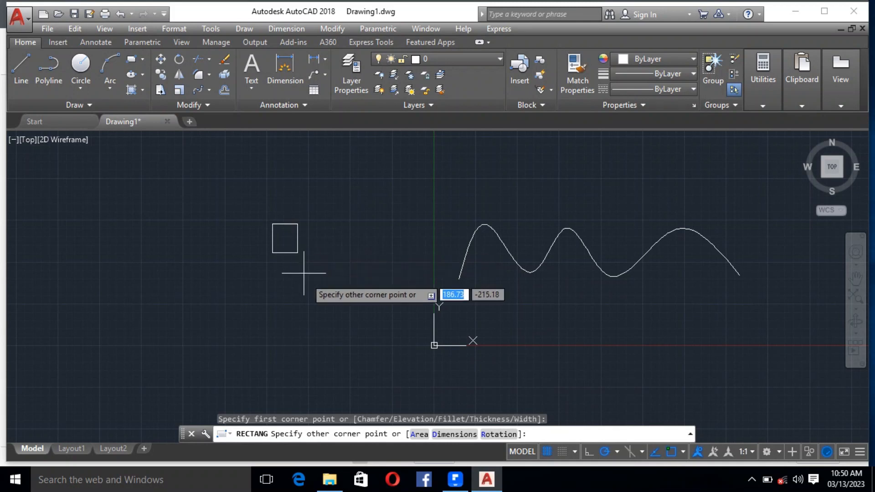
pyautogui.click(495, 433)
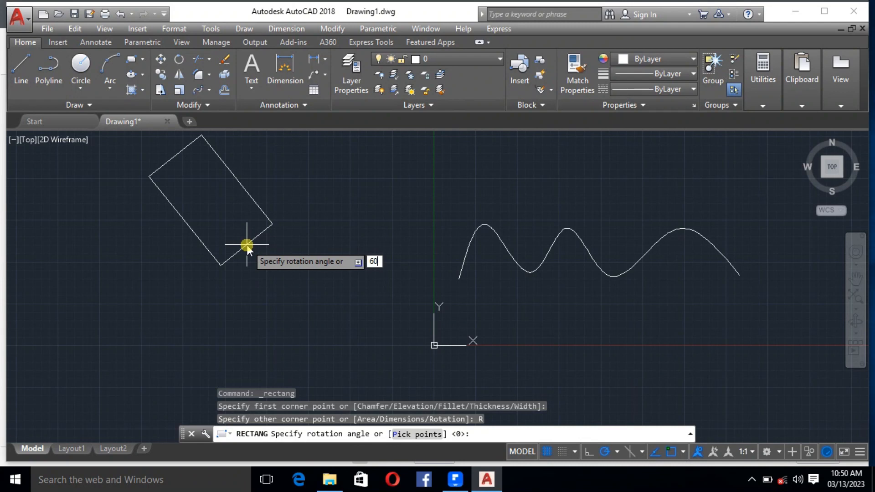
pyautogui.press('Return')
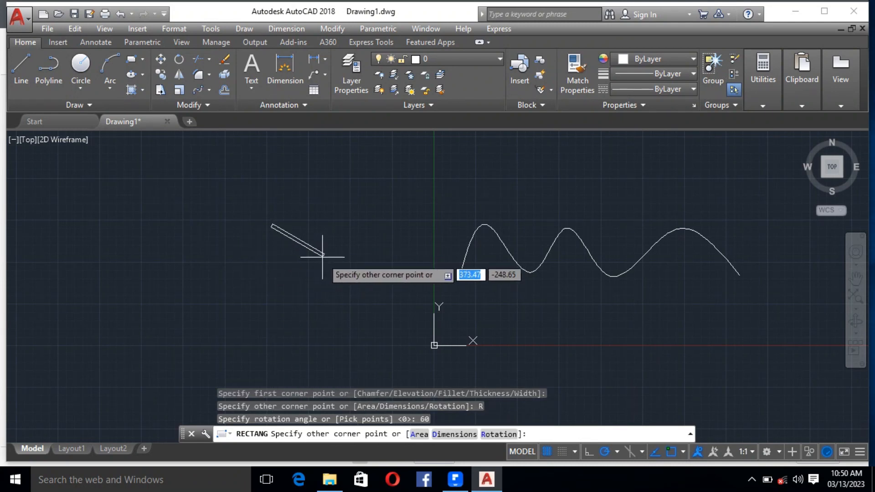
pyautogui.click(308, 253)
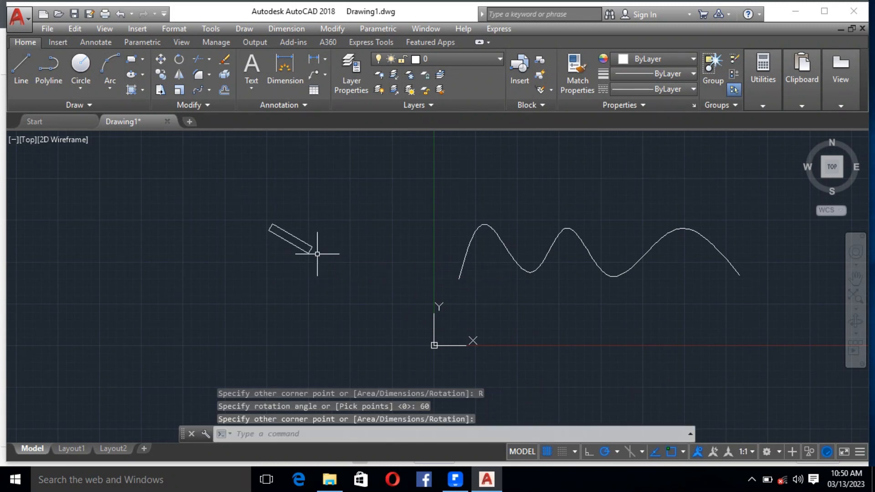
# Move the rotated rectangle by its corner nearest the spline onto the spline's starting endpoint.
pyautogui.click(317, 253)
pyautogui.click(311, 246)
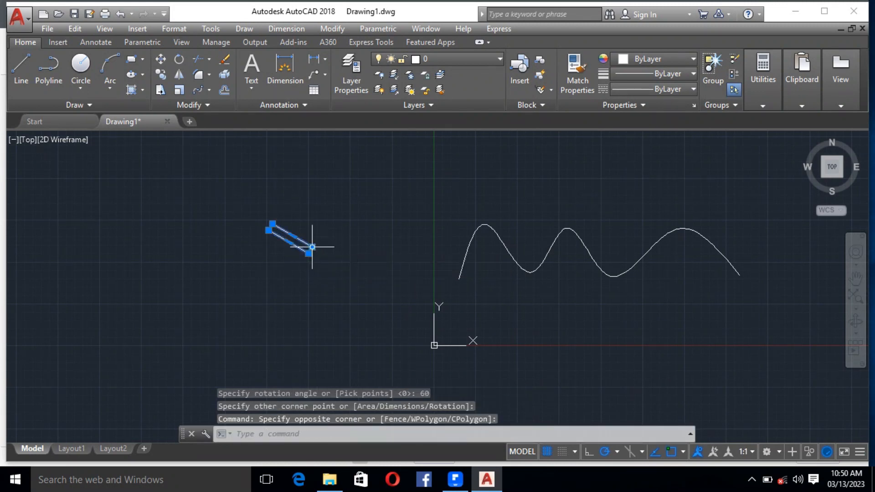
pyautogui.click(161, 59)
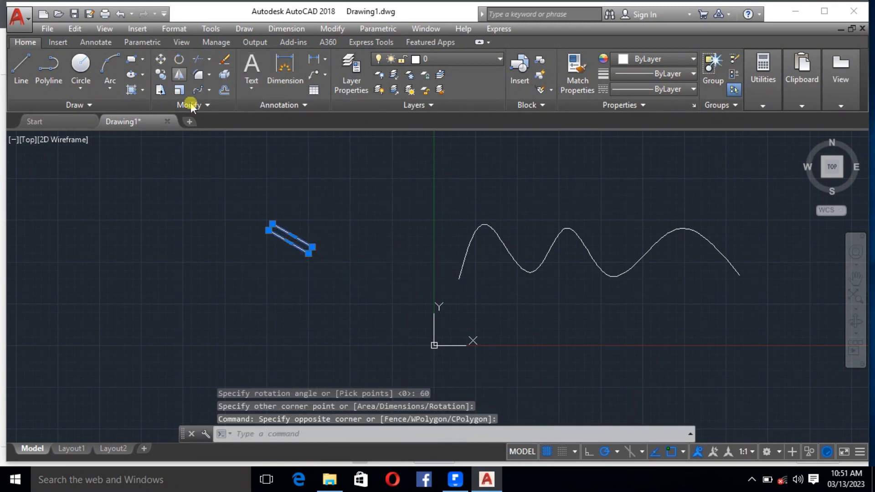
pyautogui.click(311, 248)
pyautogui.scroll(6, 463, 256)
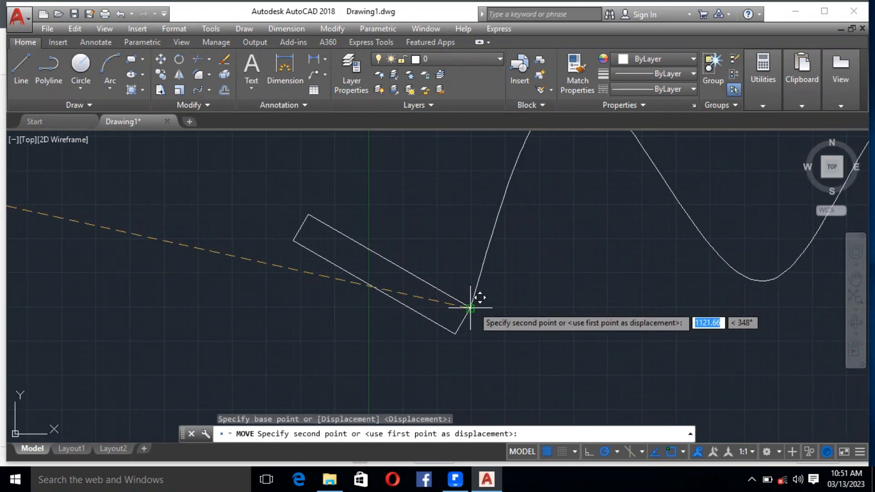
pyautogui.click(473, 304)
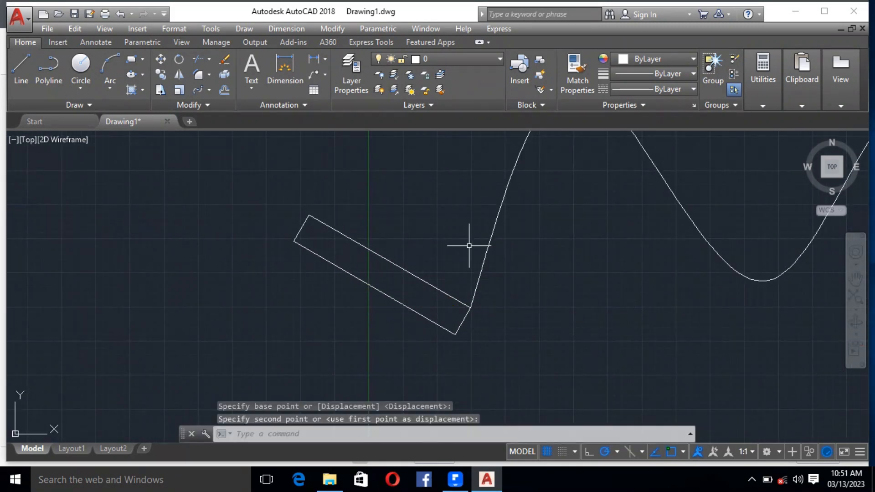
# Create a path array of the narrow rectangle, using the spline as the path curve.
pyautogui.click(201, 90)
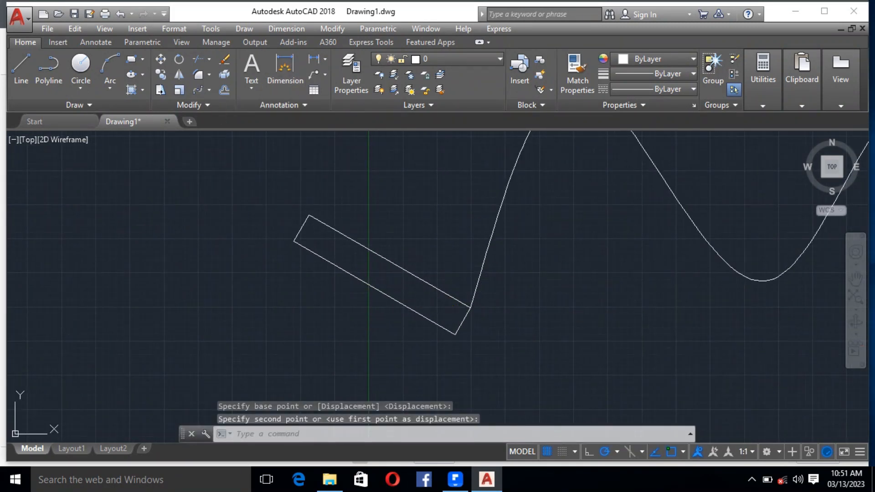
pyautogui.click(331, 227)
pyautogui.press('Return')
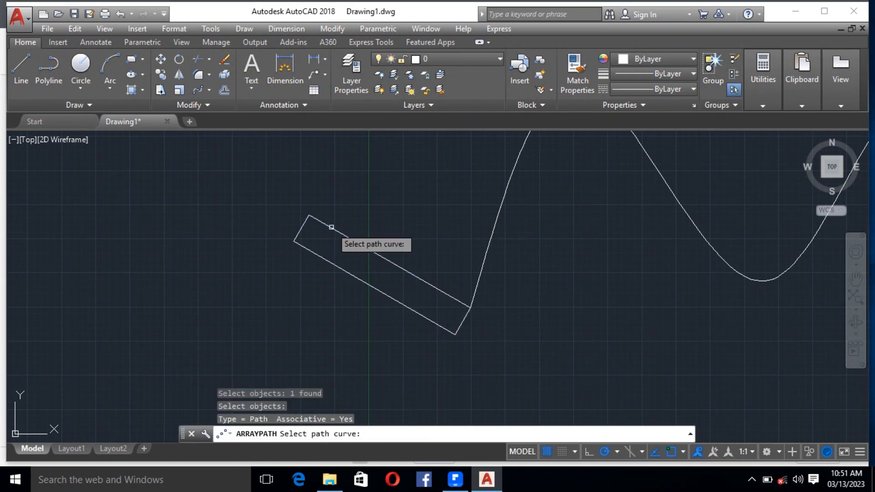
pyautogui.scroll(-5, 219, 285)
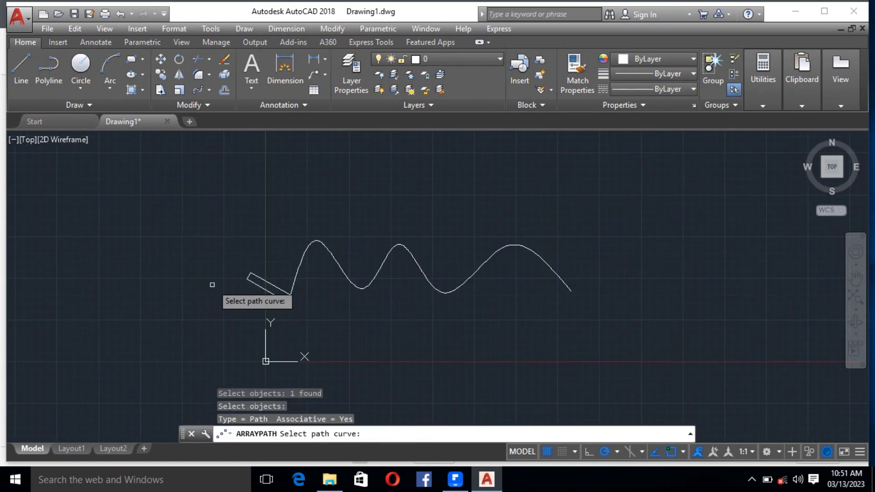
pyautogui.click(380, 260)
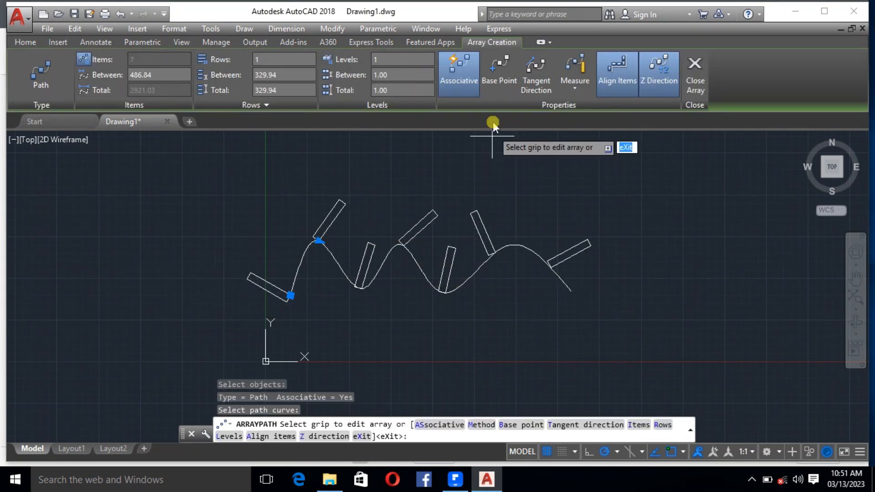
# Toggle Align Items off and on repeatedly to compare the orientation of the arrayed rectangles, leaving it on.
pyautogui.click(611, 78)
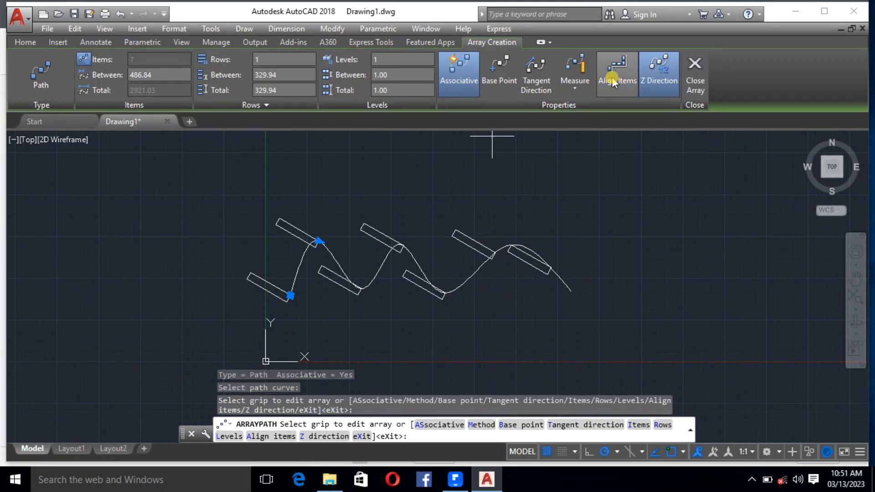
pyautogui.click(624, 80)
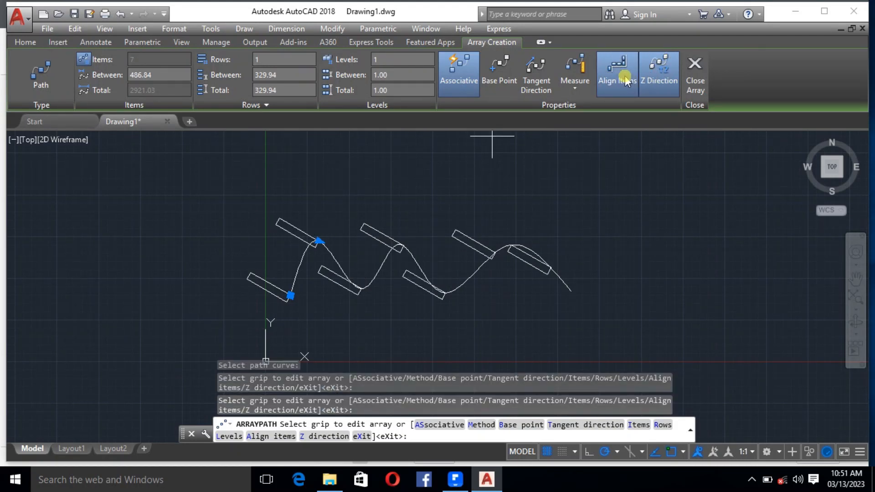
pyautogui.click(624, 80)
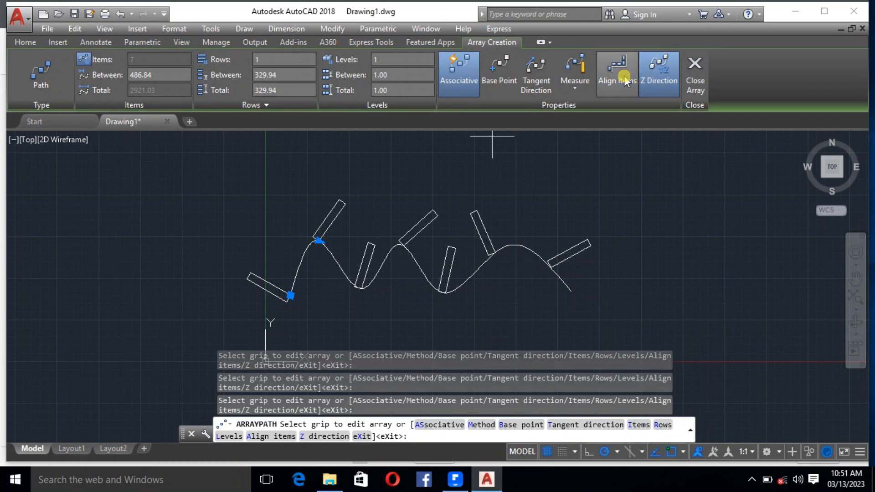
pyautogui.click(625, 74)
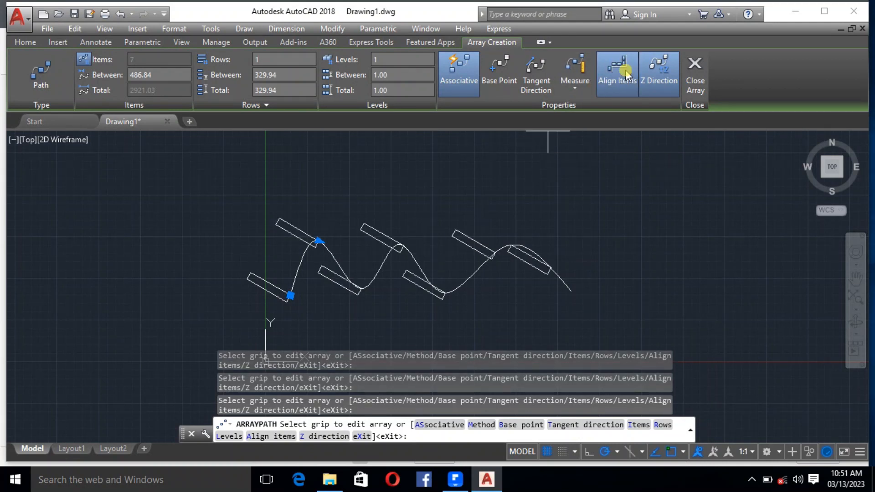
# Leave array creation and undo the path array, the rectangle's move, the rectangle and the spline until the drawing is empty.
pyautogui.press('Escape')
pyautogui.press('Escape')
pyautogui.press('Escape')
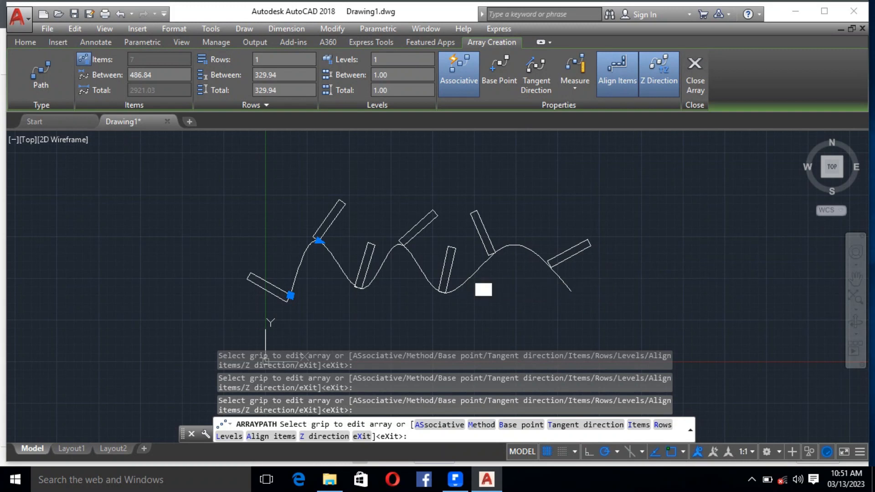
pyautogui.hotkey('ctrl', 'z')
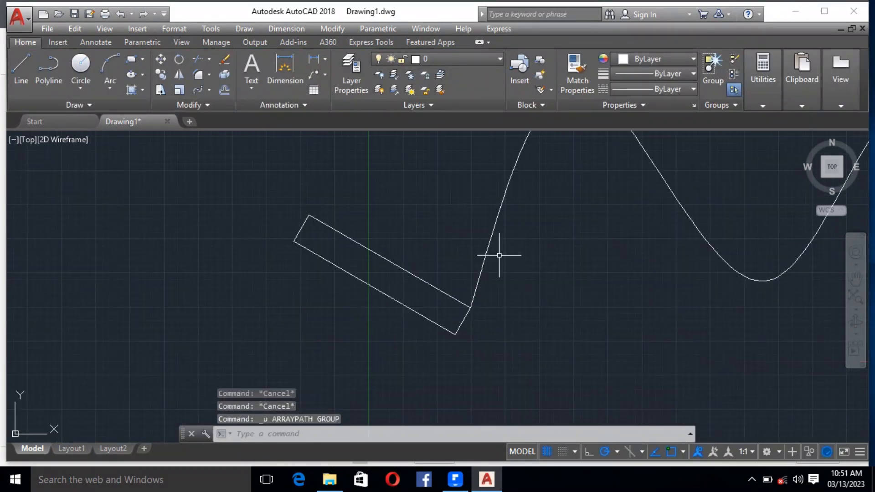
pyautogui.hotkey('ctrl', 'z')
pyautogui.hotkey('ctrl', 'z')
pyautogui.hotkey('ctrl', 'z')
pyautogui.hotkey('ctrl', 'z')
pyautogui.middleClick(494, 246)
pyautogui.middleClick(494, 246)
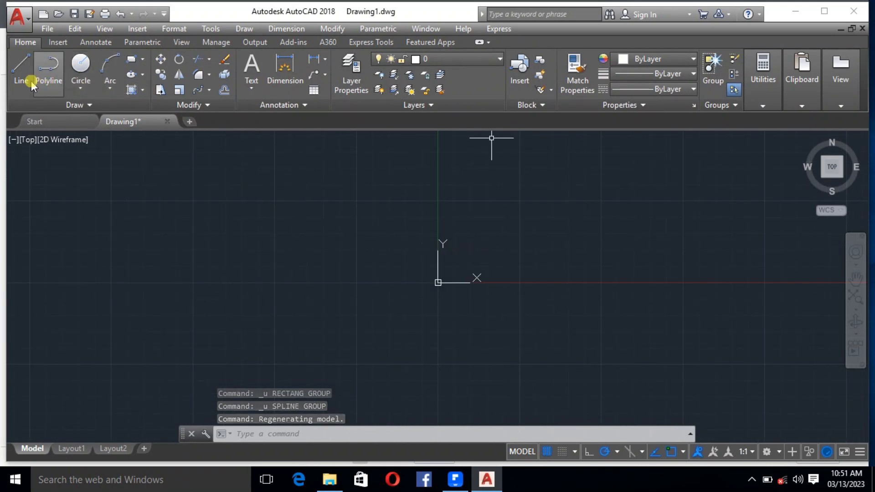
# Draw a wavy spline through six fit points, starting just above and to the right of the origin.
pyautogui.click(64, 104)
pyautogui.click(20, 122)
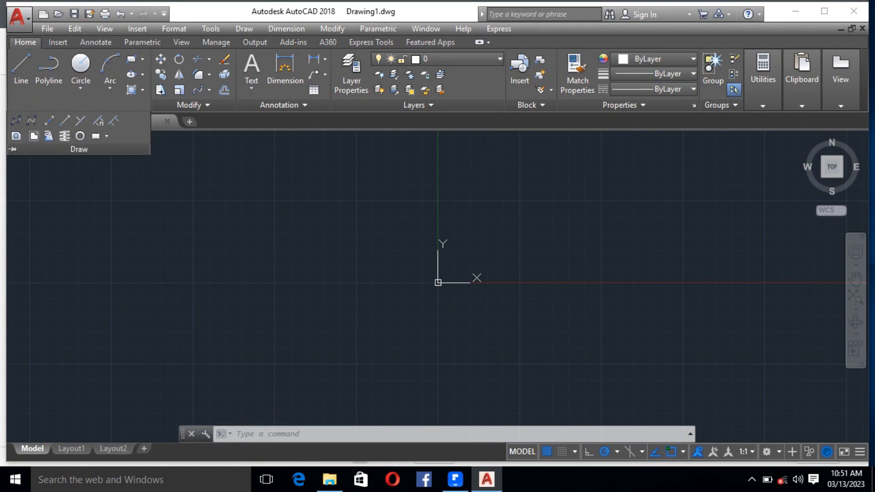
pyautogui.click(401, 220)
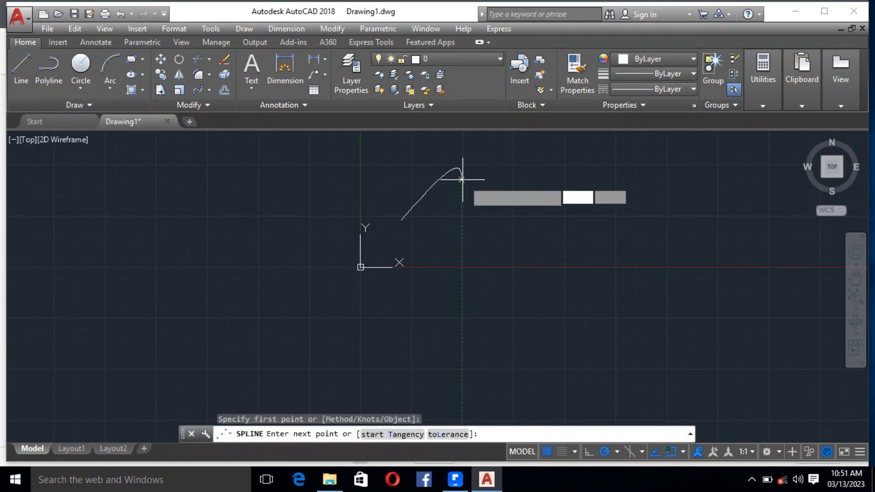
pyautogui.click(460, 176)
pyautogui.click(547, 213)
pyautogui.click(620, 160)
pyautogui.click(684, 226)
pyautogui.click(739, 179)
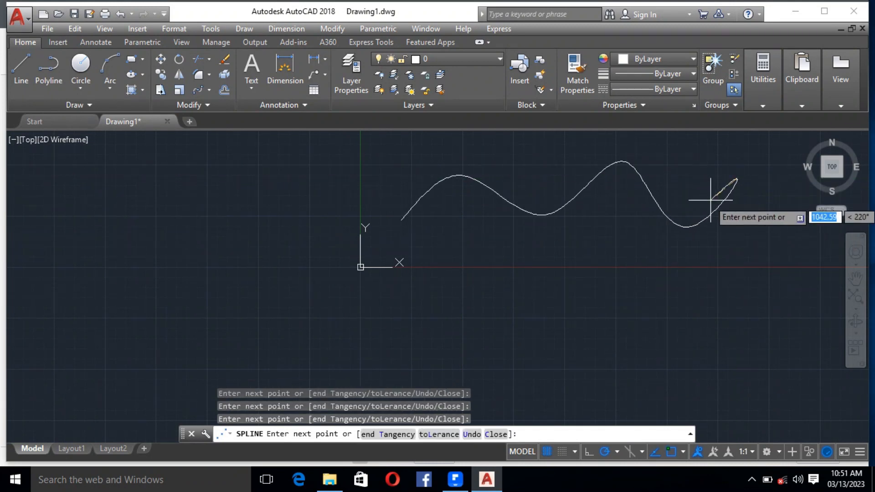
pyautogui.press('Return')
# Draw a small circle centred on the spline's starting endpoint.
pyautogui.click(80, 66)
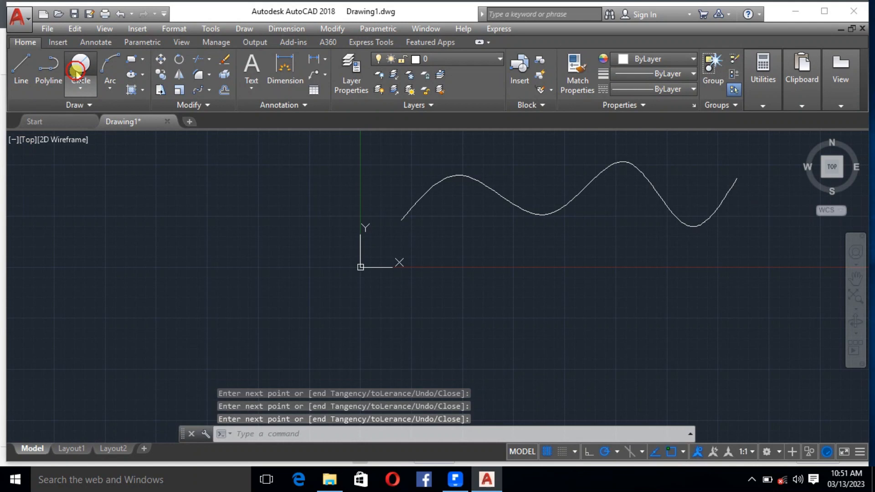
pyautogui.click(401, 220)
pyautogui.click(411, 210)
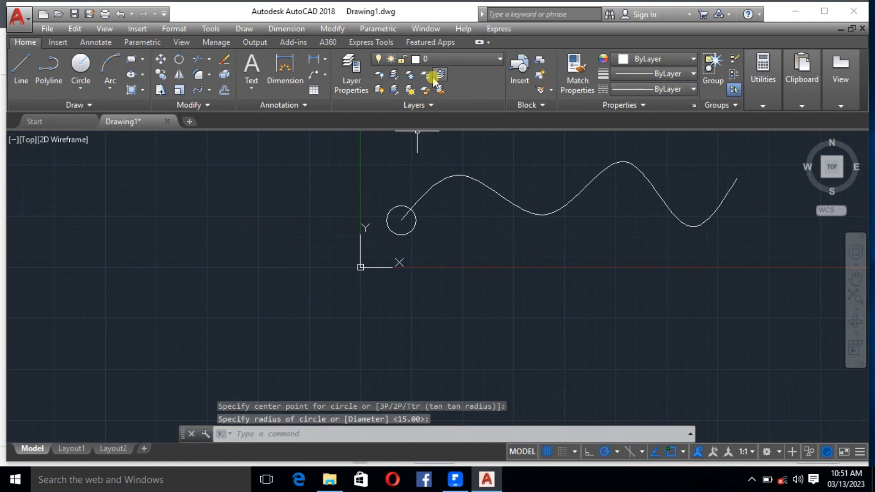
# Create a path array of the circle along the spline with the default settings and finish the array.
pyautogui.click(201, 92)
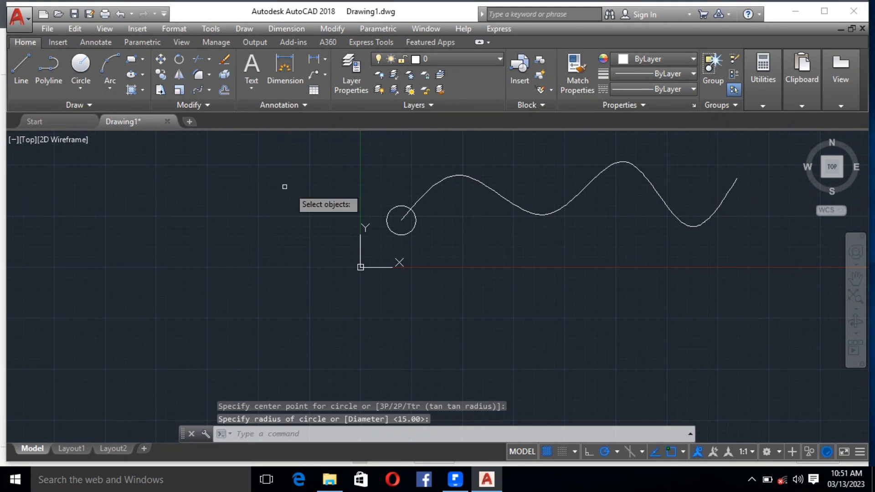
pyautogui.click(399, 207)
pyautogui.press('Return')
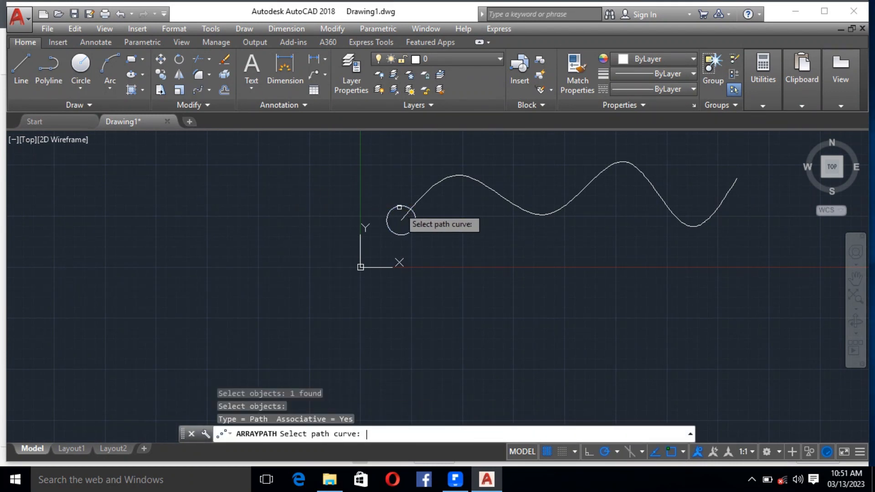
pyautogui.click(466, 176)
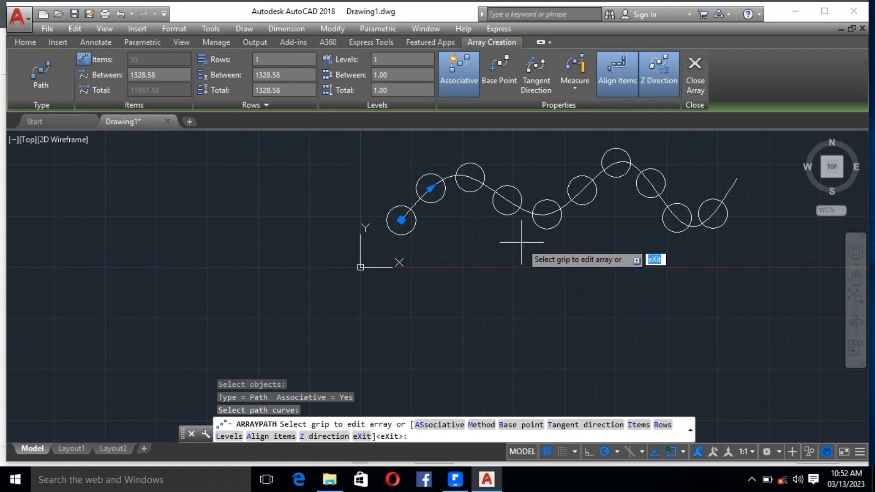
pyautogui.click(694, 73)
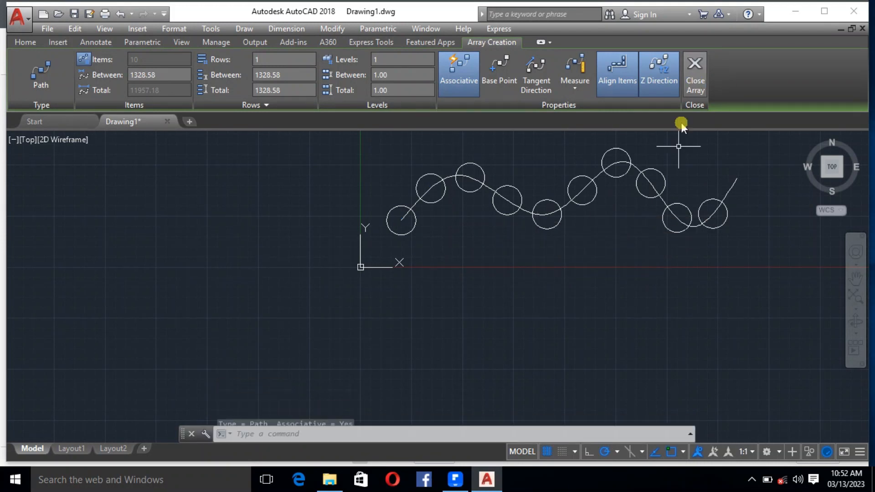
# Select the circle array and try 3 rows, then set the rows back to 1.
pyautogui.click(432, 174)
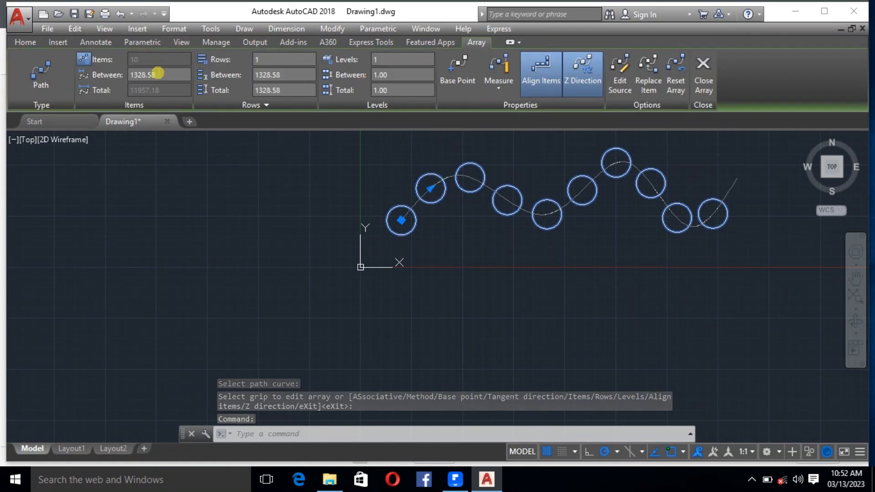
pyautogui.click(276, 61)
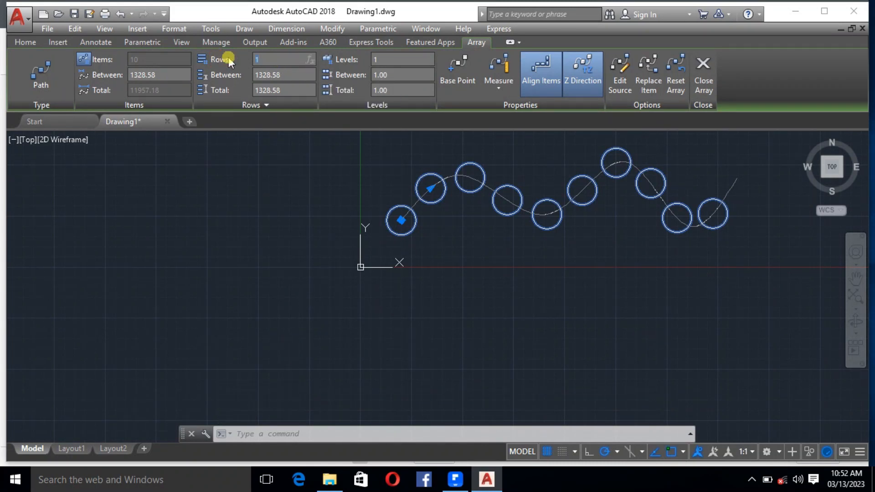
pyautogui.write('3')
pyautogui.click(296, 76)
pyautogui.scroll(-3, 339, 192)
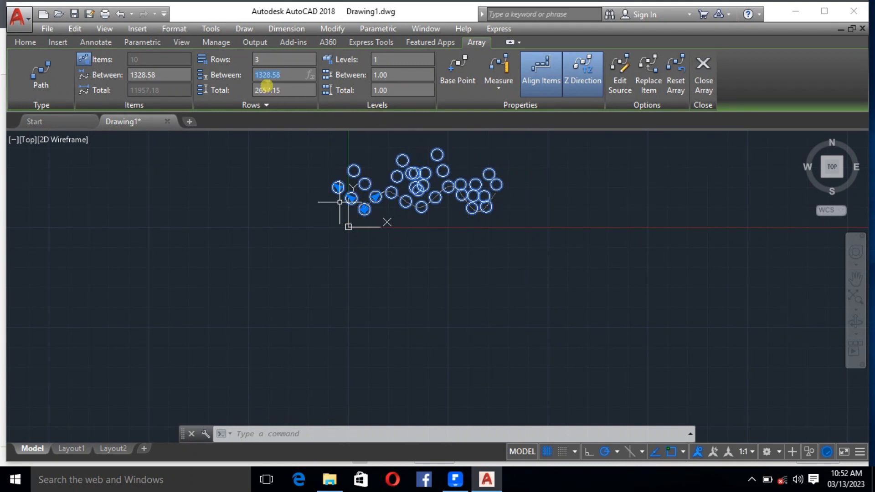
pyautogui.write('1')
pyautogui.click(282, 74)
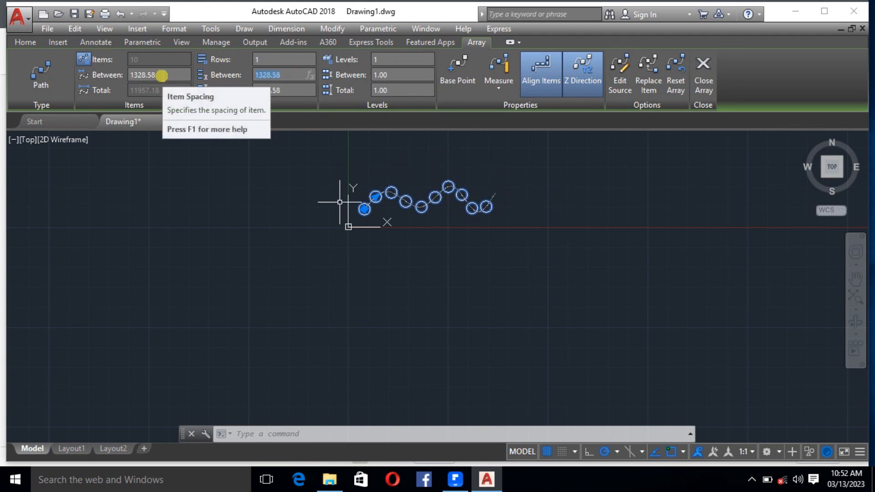
# Try to set the spacing between the array's items to 500.
pyautogui.moveTo(162, 74); pyautogui.dragTo(129, 76)
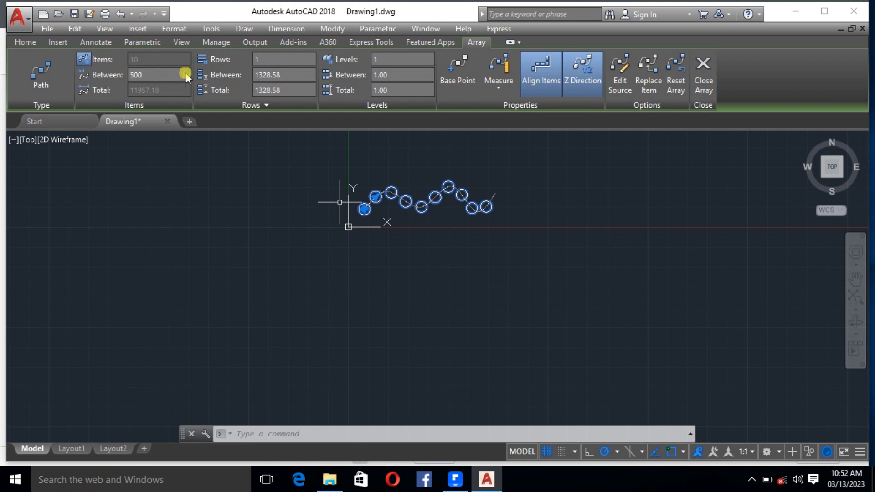
pyautogui.click(172, 73)
pyautogui.scroll(4, 417, 176)
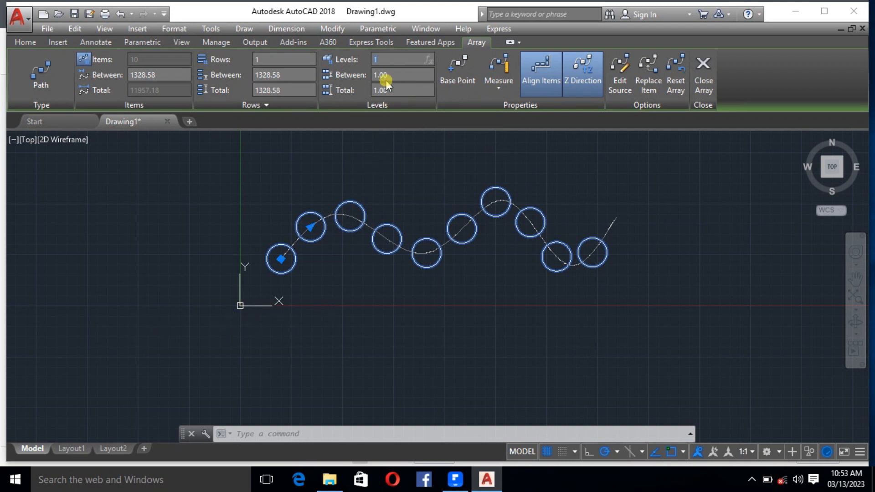
# Set the circle array to 3 levels spaced 100 apart and finish editing the array.
pyautogui.write('3')
pyautogui.press('Tab')
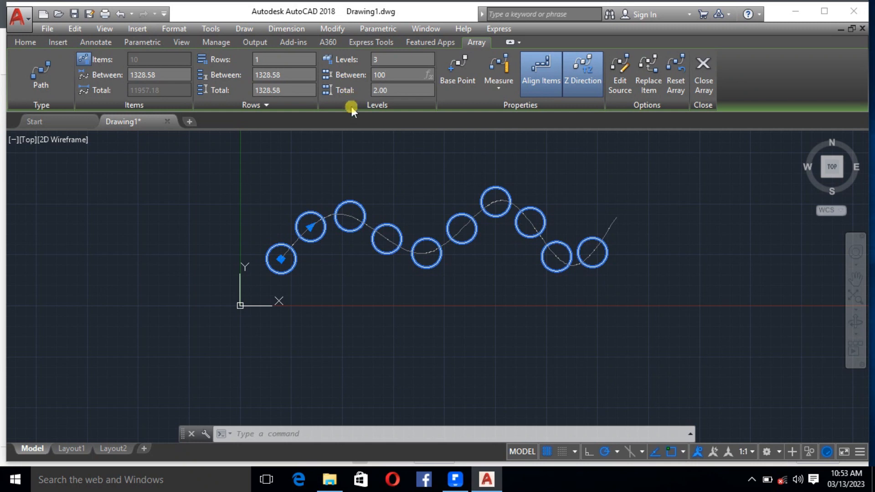
pyautogui.press('BackSpace')
pyautogui.press('BackSpace')
pyautogui.press('BackSpace')
pyautogui.write('100')
pyautogui.press('Return')
pyautogui.click(401, 185)
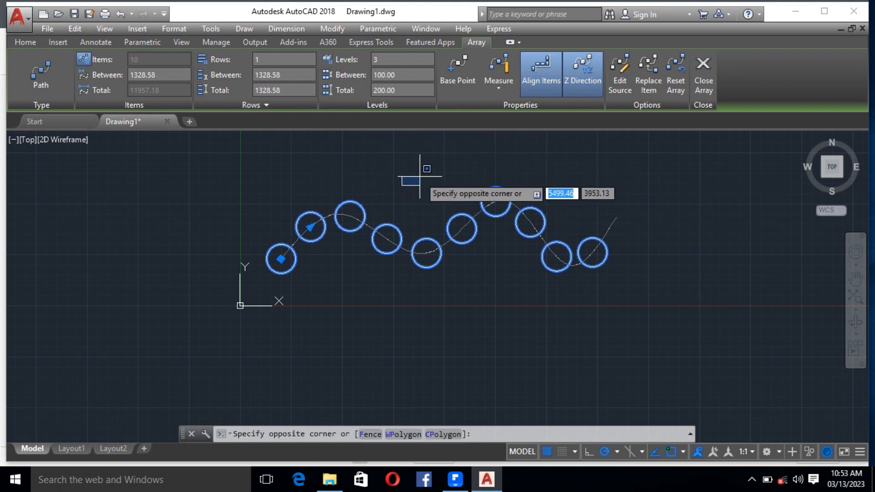
pyautogui.click(419, 177)
pyautogui.click(703, 86)
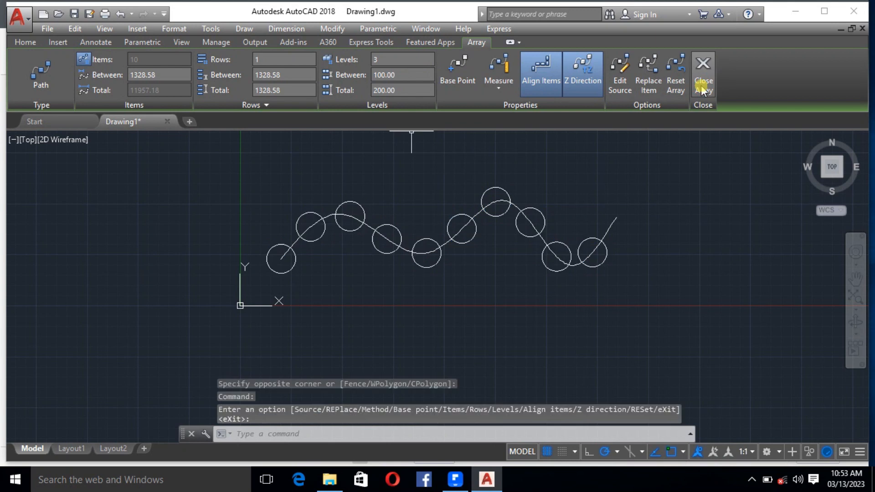
# Switch the viewport to the SW Isometric view to show the array's stacked levels.
pyautogui.click(30, 140)
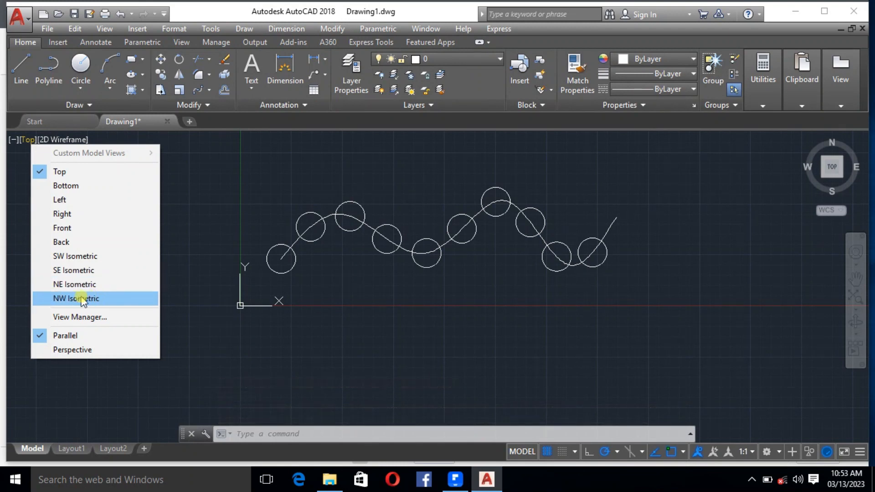
pyautogui.click(77, 255)
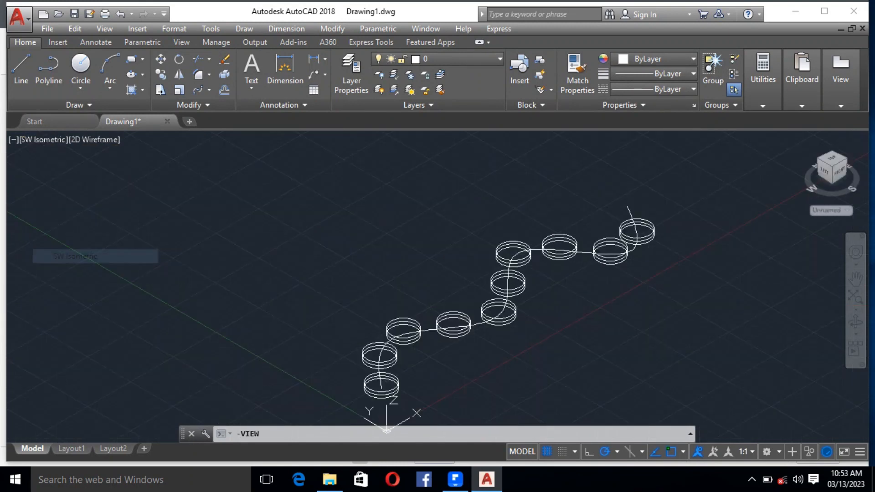
# Examine the stacked levels of the circle array along the spline from several 3D angles.
pyautogui.scroll(5, 478, 233)
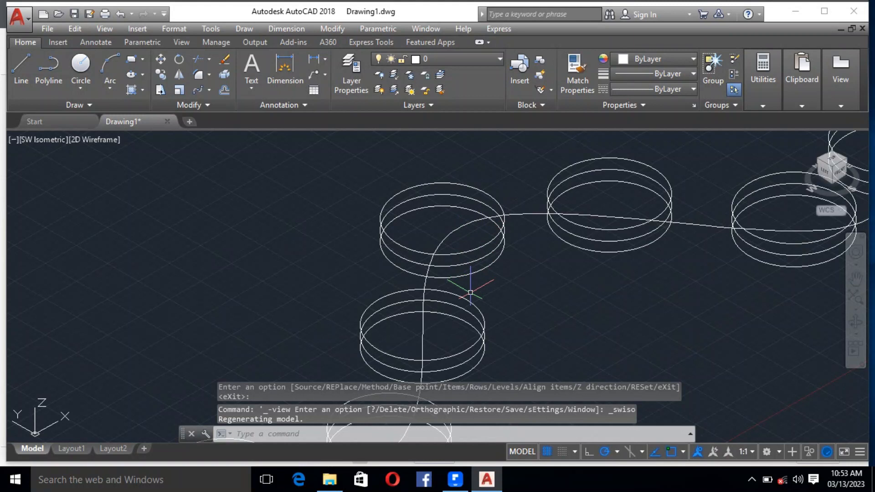
pyautogui.keyDown('shift'); pyautogui.moveTo(475, 283); pyautogui.dragTo(449, 255, button='middle'); pyautogui.keyUp('shift')
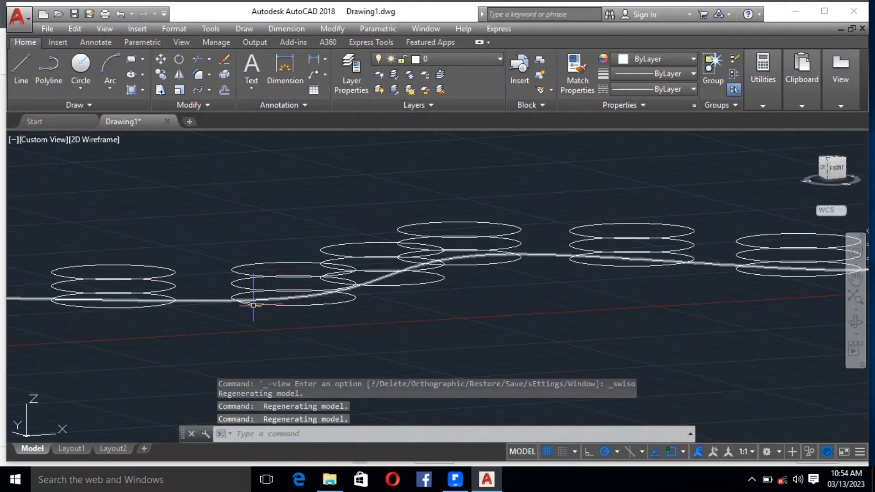
pyautogui.scroll(-5, 350, 271)
pyautogui.moveTo(172, 273); pyautogui.dragTo(215, 316, button='middle')
pyautogui.keyDown('shift'); pyautogui.moveTo(317, 276); pyautogui.dragTo(319, 315, button='middle'); pyautogui.keyUp('shift')
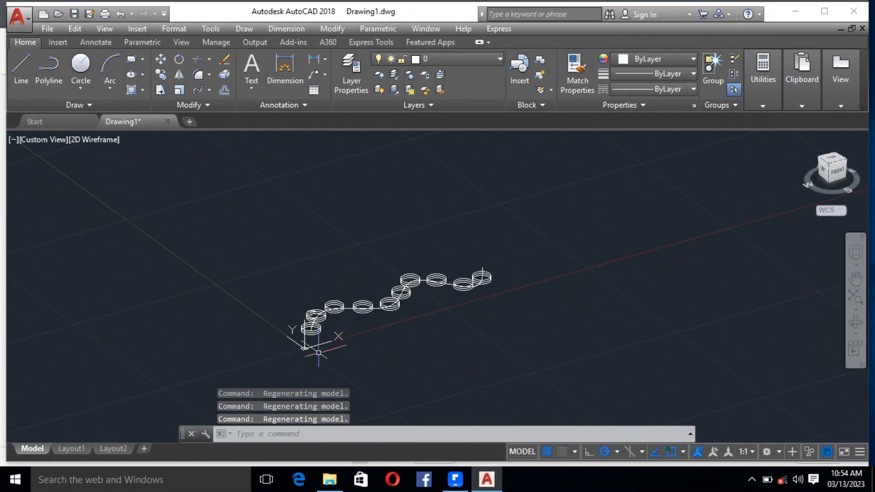
pyautogui.keyDown('shift'); pyautogui.moveTo(332, 345); pyautogui.dragTo(313, 341, button='middle'); pyautogui.keyUp('shift')
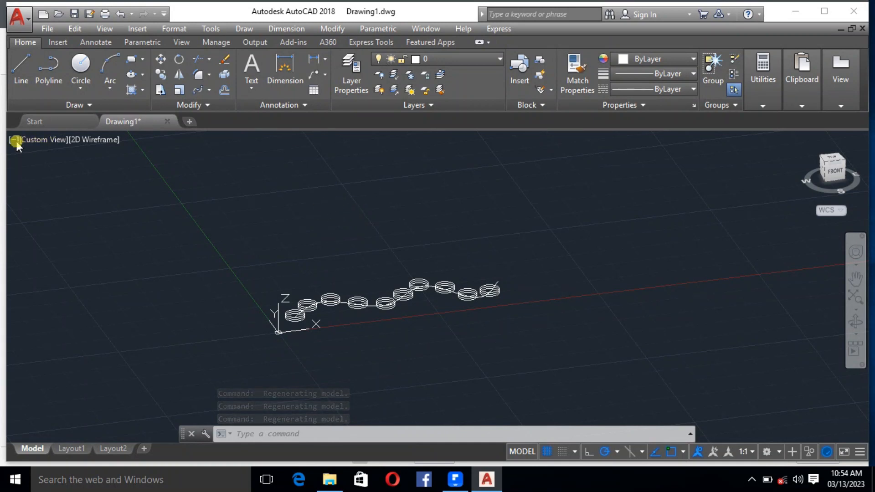
# Return the viewport to the Top view with the whole path array in sight.
pyautogui.click(37, 139)
pyautogui.click(66, 173)
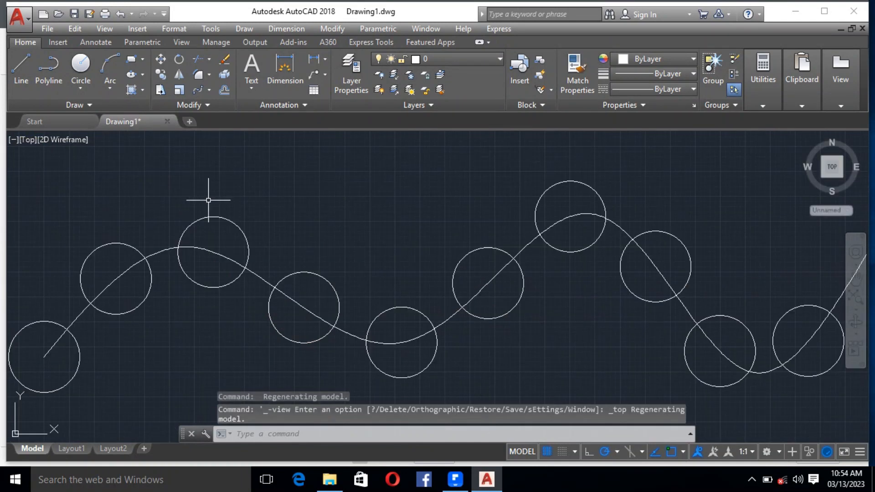
pyautogui.scroll(-5, 312, 228)
pyautogui.scroll(2, 345, 219)
pyautogui.scroll(1, 345, 219)
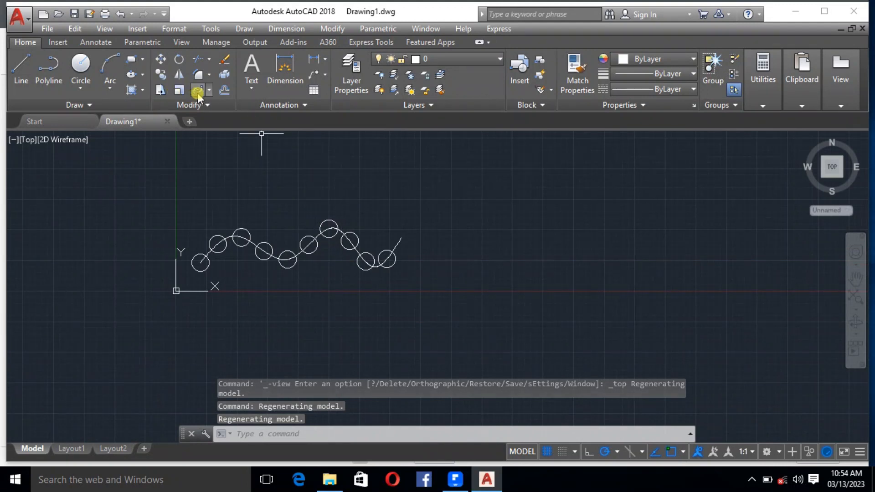
# Draw a large circle with a radius of about 10583 above the path array.
pyautogui.click(209, 91)
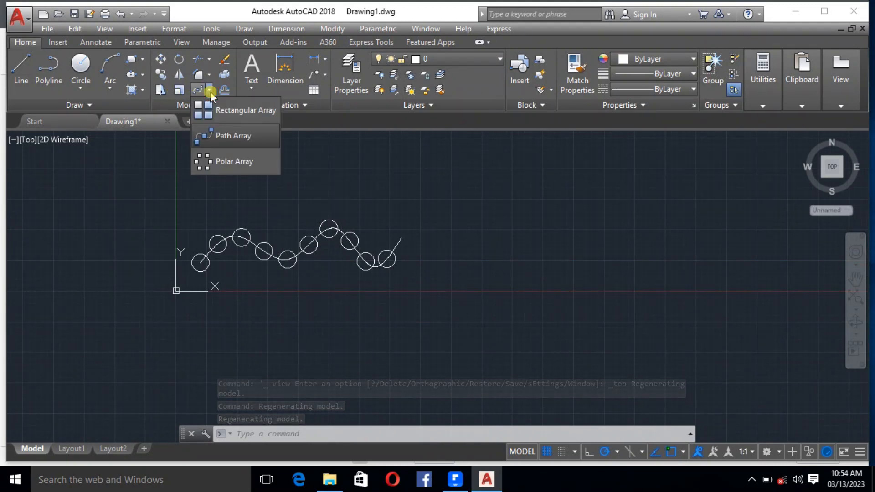
pyautogui.click(209, 91)
pyautogui.click(81, 66)
pyautogui.scroll(-4, 516, 141)
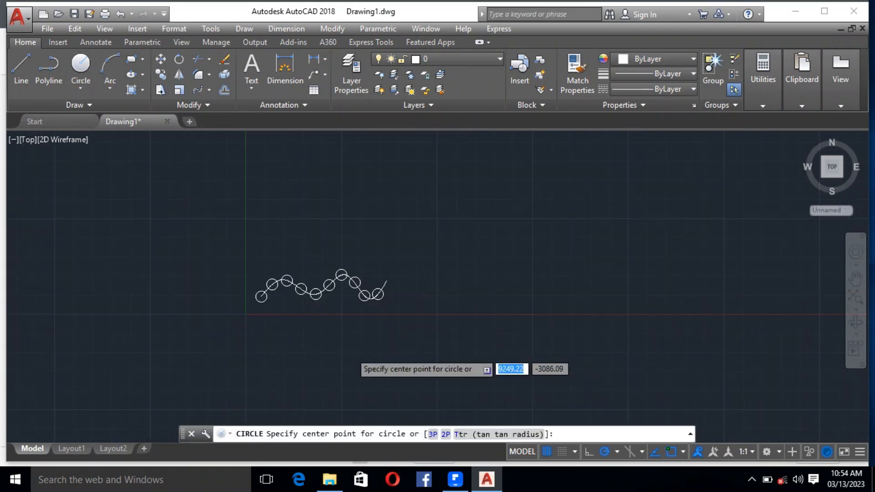
pyautogui.click(392, 236)
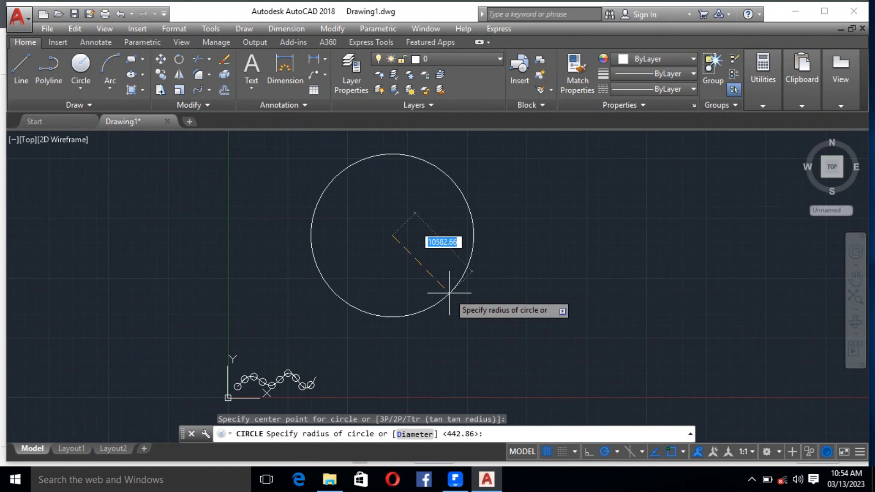
pyautogui.click(449, 292)
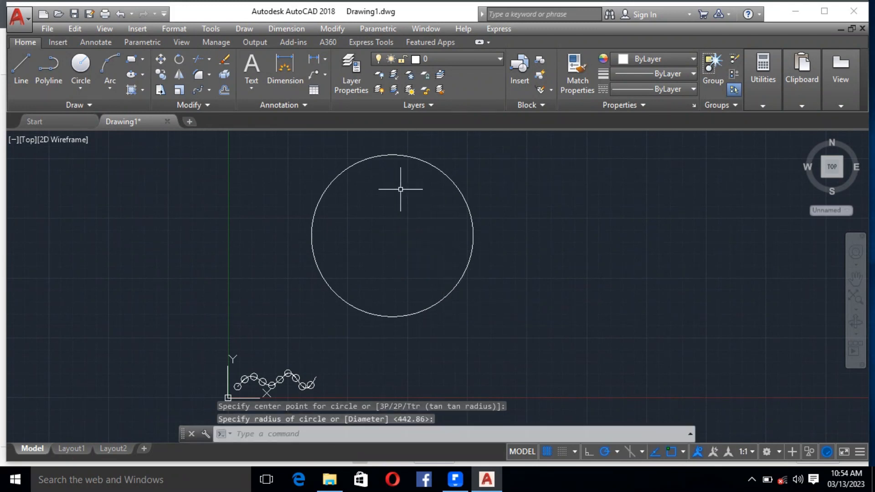
# Draw a smaller circle with a radius of about 1461, centred on the top point of the large circle.
pyautogui.click(87, 69)
pyautogui.scroll(2, 393, 149)
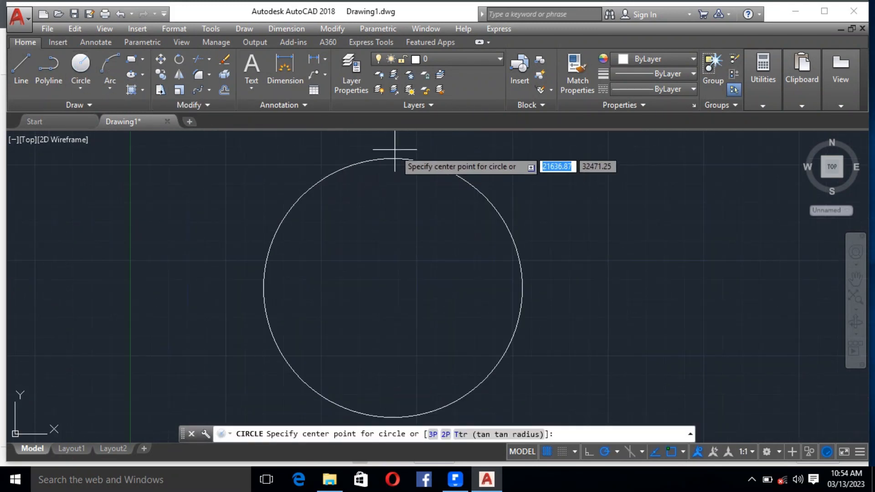
pyautogui.scroll(-2, 428, 275)
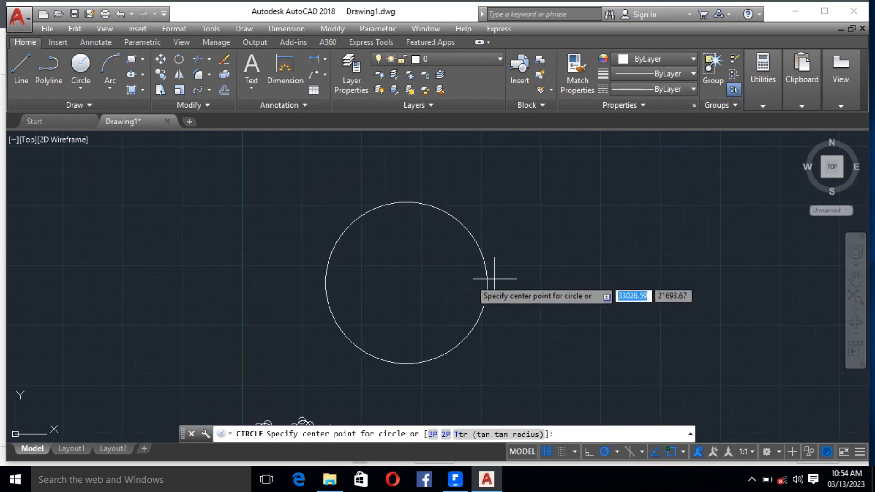
pyautogui.click(408, 203)
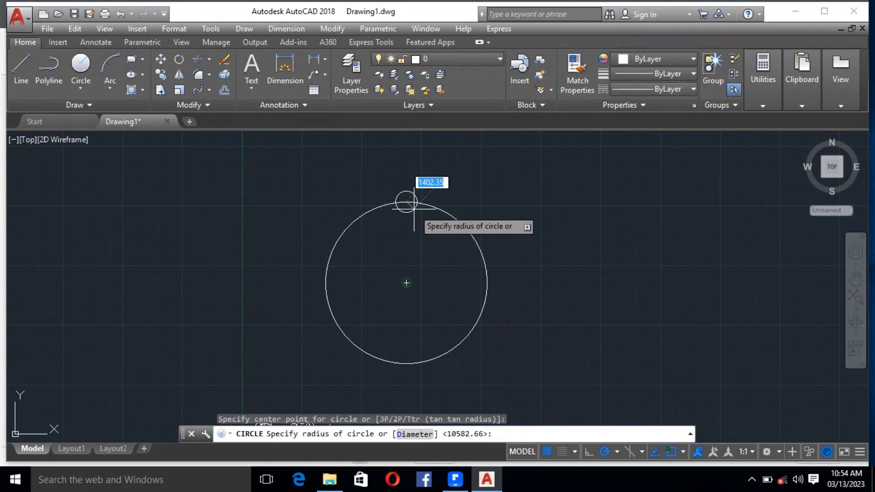
pyautogui.click(415, 210)
pyautogui.scroll(2, 419, 186)
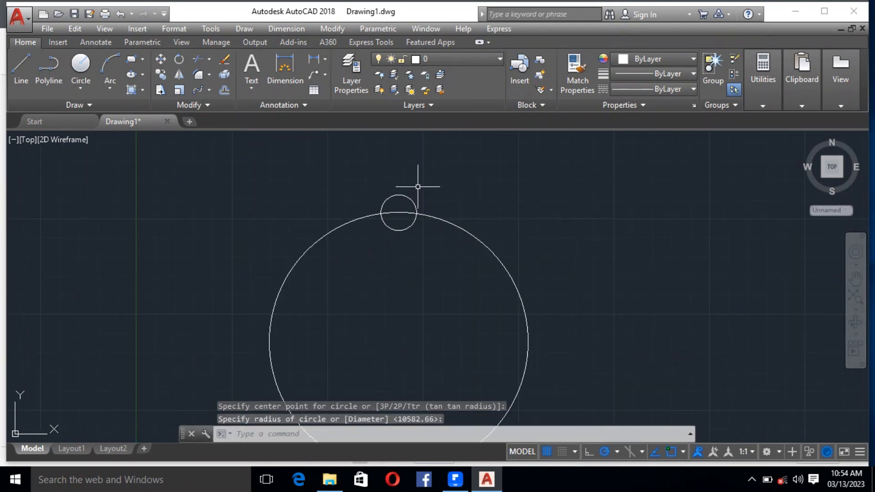
# Draw an even smaller circle centred on the top point of the small circle.
pyautogui.click(80, 69)
pyautogui.click(399, 199)
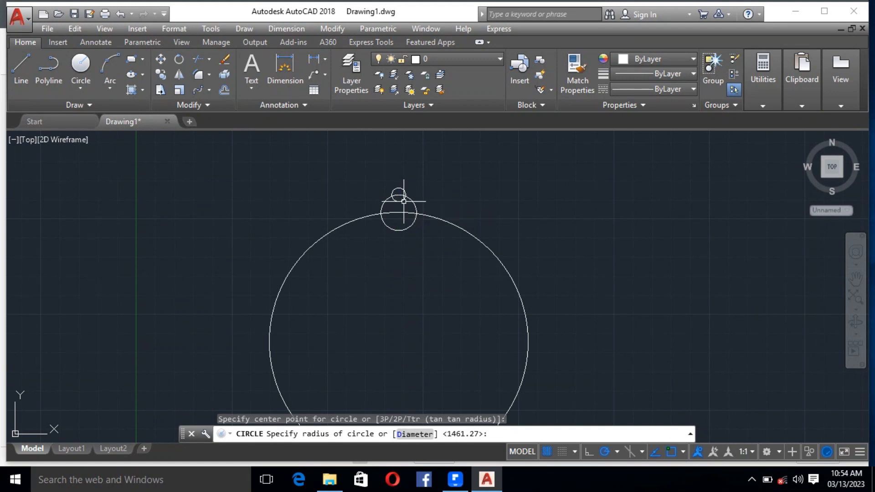
pyautogui.click(402, 200)
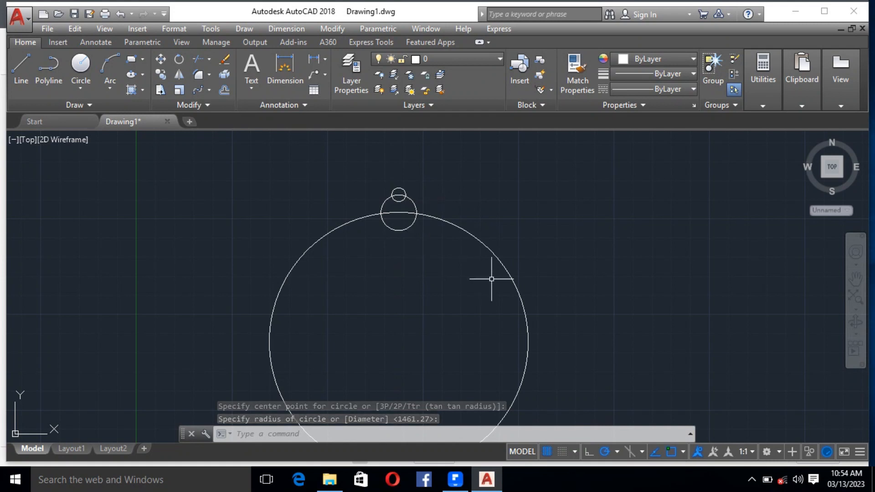
# Create a polar array of the two small circles around the large circle's centre.
pyautogui.click(210, 92)
pyautogui.click(221, 160)
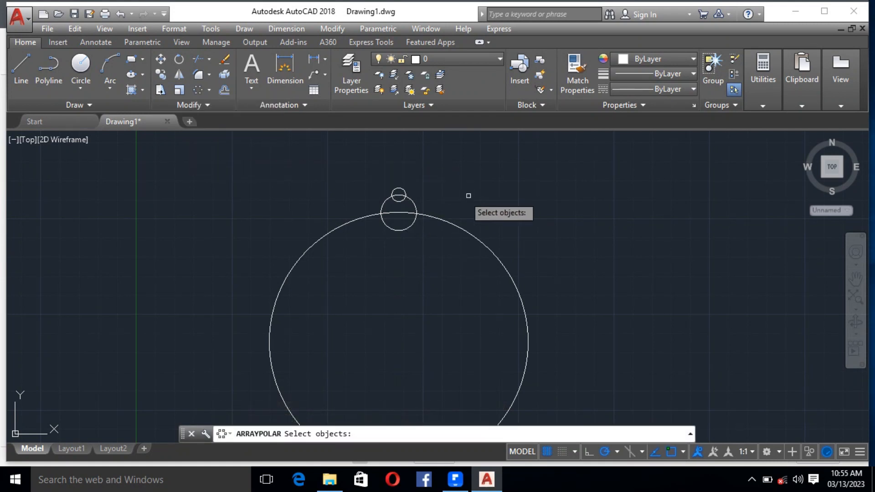
pyautogui.click(422, 199)
pyautogui.click(358, 172)
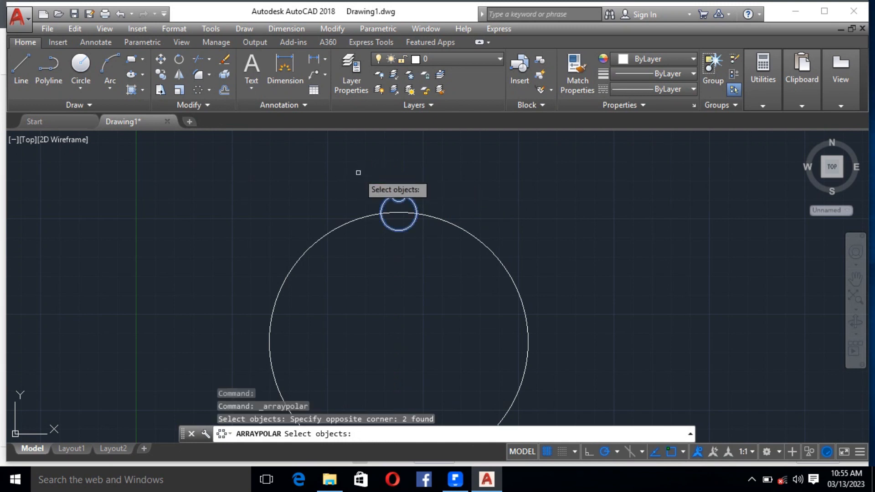
pyautogui.press('Return')
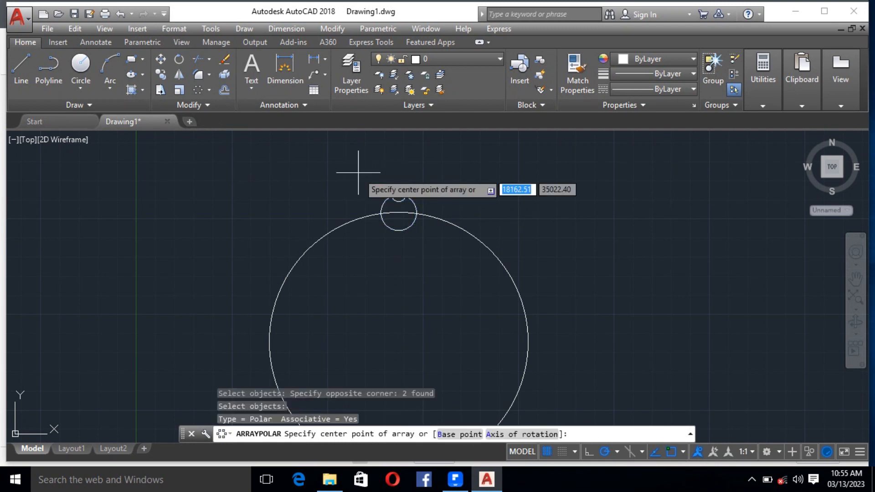
pyautogui.scroll(-2, 391, 204)
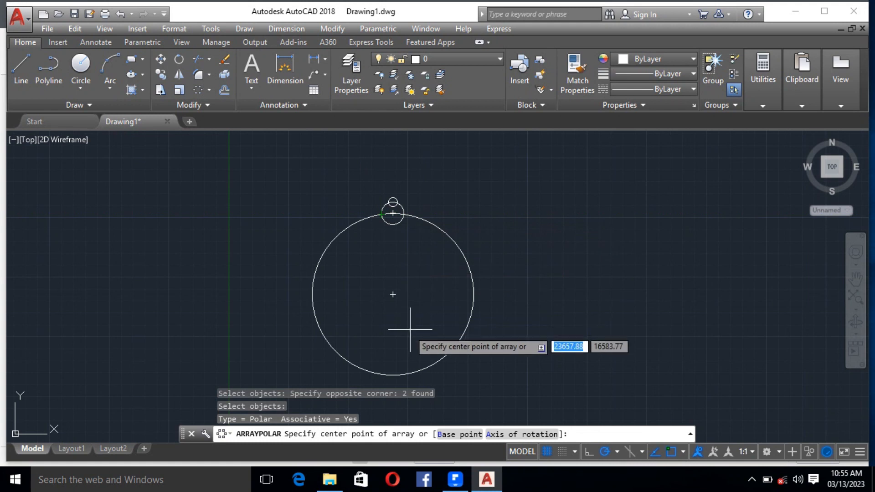
pyautogui.click(392, 295)
pyautogui.scroll(-2, 460, 236)
pyautogui.scroll(2, 465, 281)
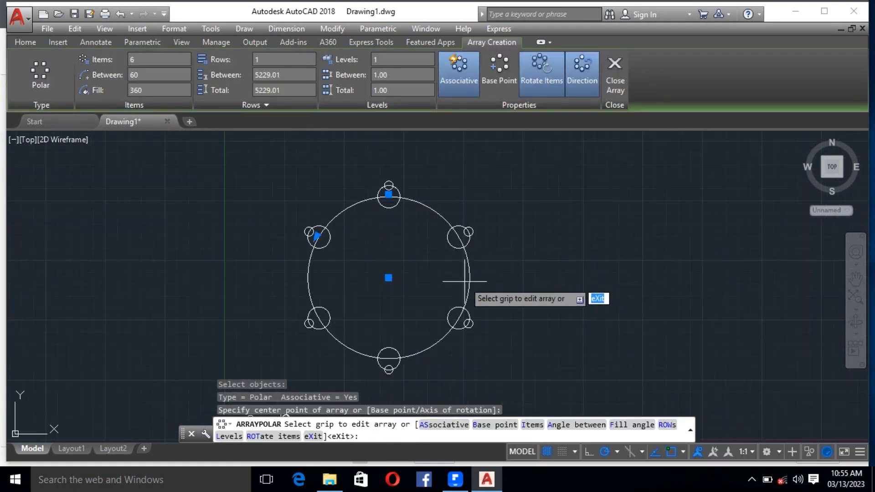
# Set the polar array to 12 items.
pyautogui.click(152, 58)
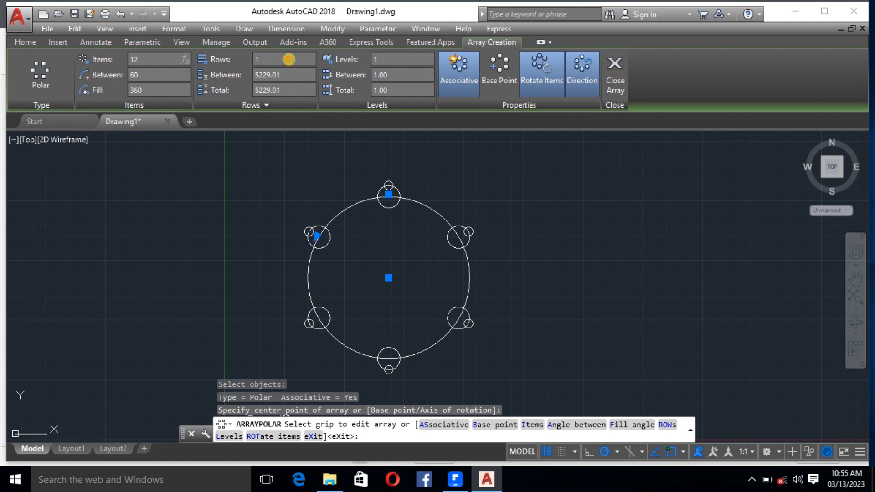
pyautogui.click(289, 59)
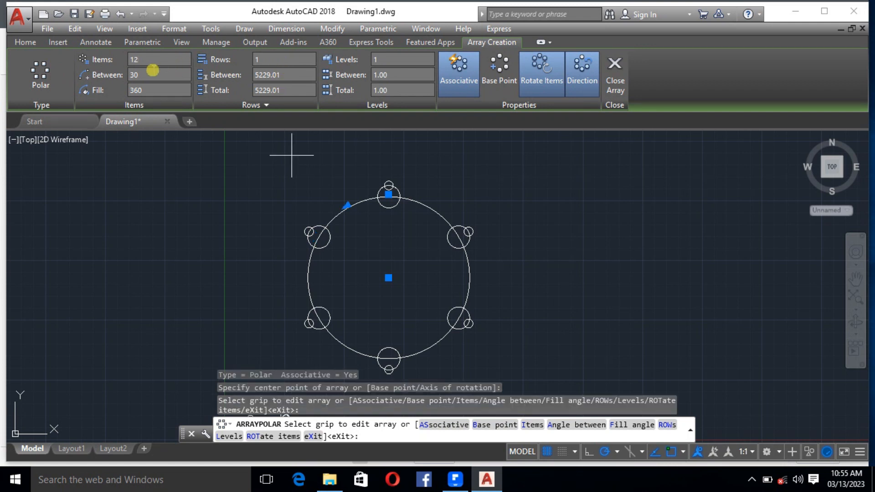
# Try a 20-degree angle between items and a 330-degree fill angle, then set the polar array's fill angle back to 360 degrees.
pyautogui.click(152, 72)
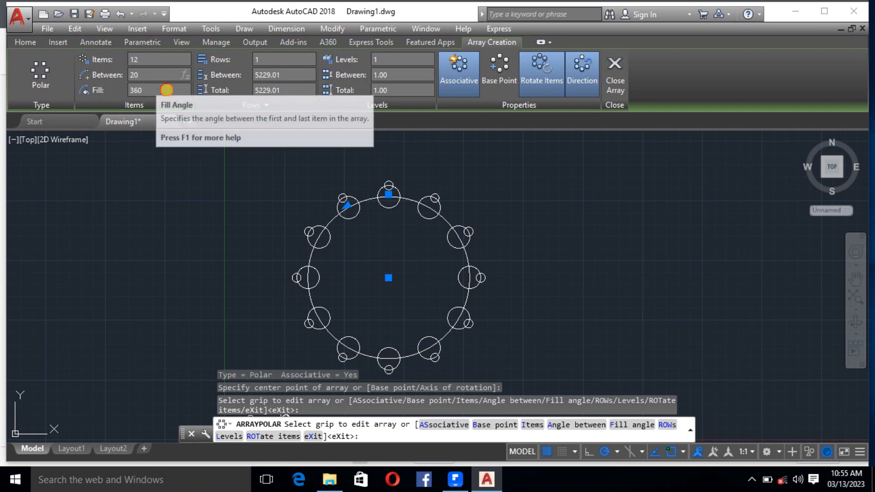
pyautogui.press('Return')
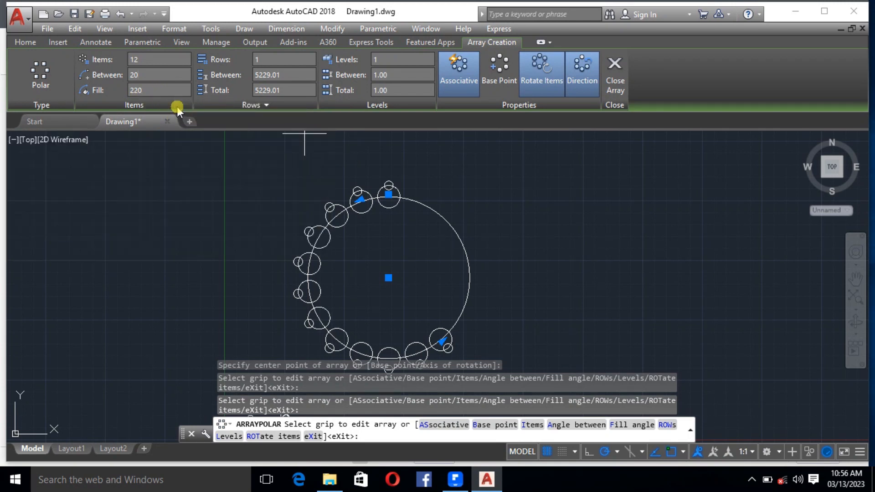
pyautogui.click(149, 76)
pyautogui.click(157, 90)
pyautogui.write('330')
pyautogui.press('Return')
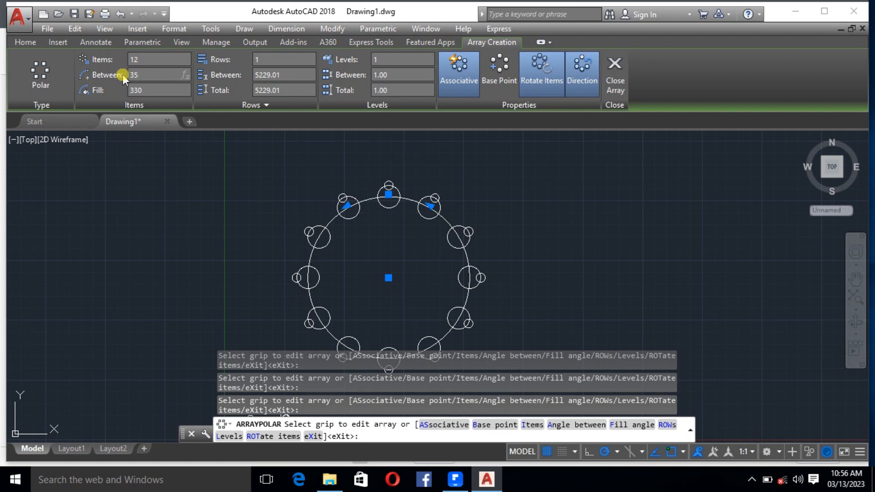
pyautogui.click(177, 93)
pyautogui.scroll(-1, 340, 174)
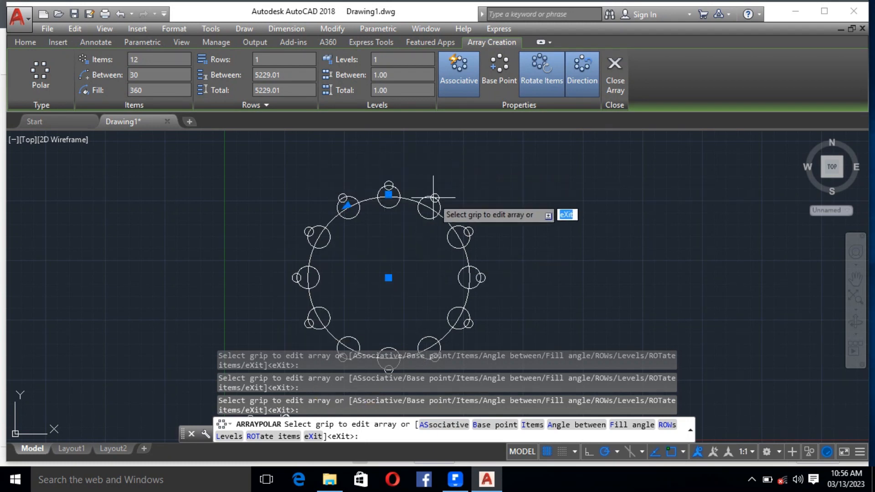
pyautogui.scroll(-2, 439, 205)
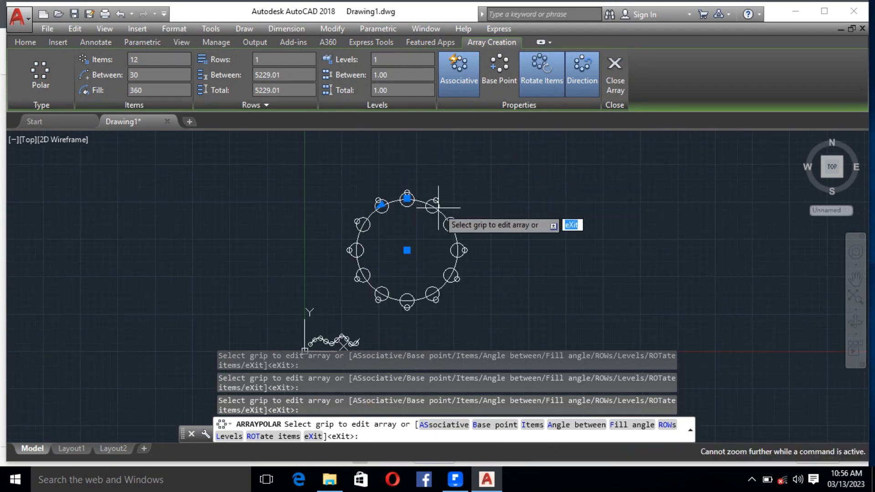
pyautogui.scroll(1, 438, 207)
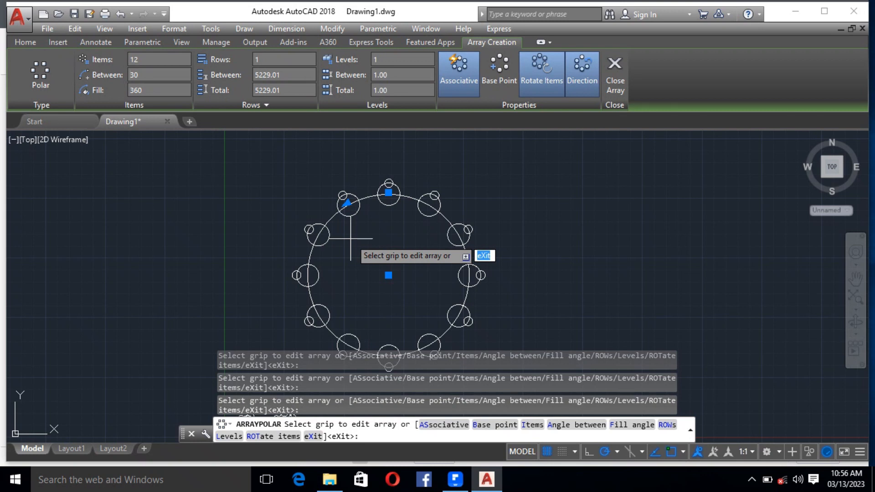
pyautogui.scroll(-3, 458, 235)
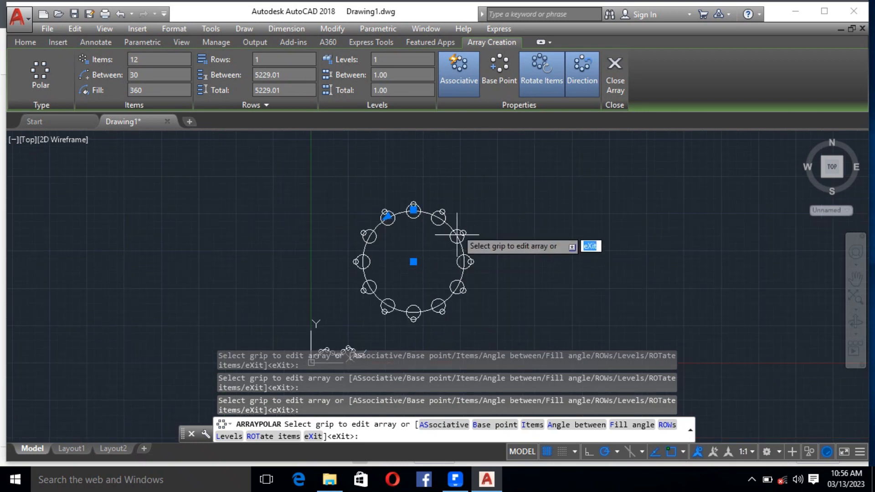
# Finish the polar array and trim the large circle's arc inside the arrayed circle at the ring's lower right, using all objects as cutting edges.
pyautogui.scroll(6, 471, 294)
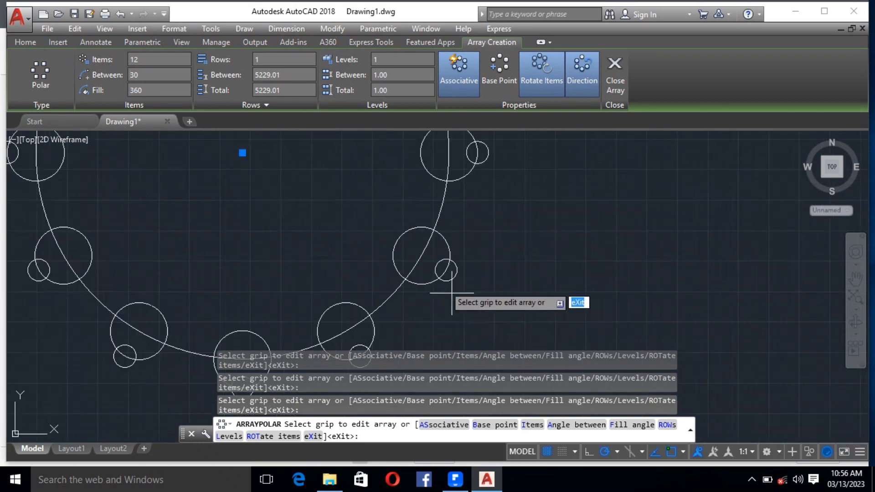
pyautogui.click(44, 43)
pyautogui.click(25, 42)
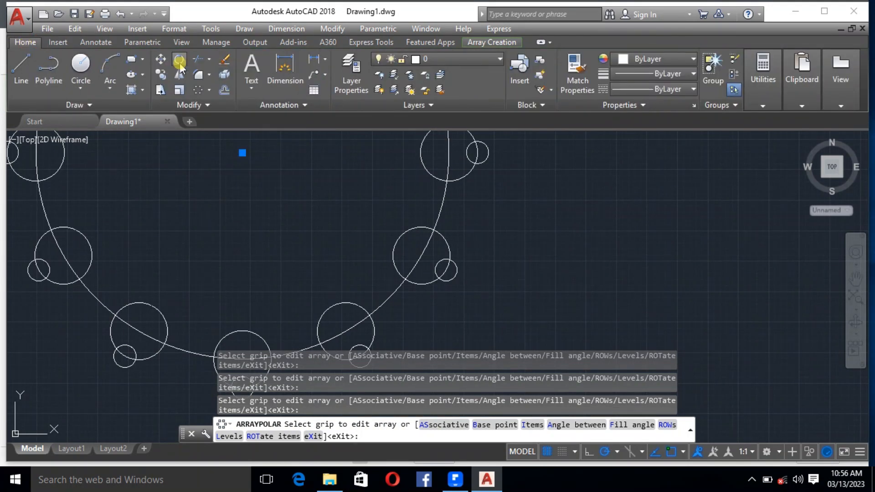
pyautogui.click(199, 60)
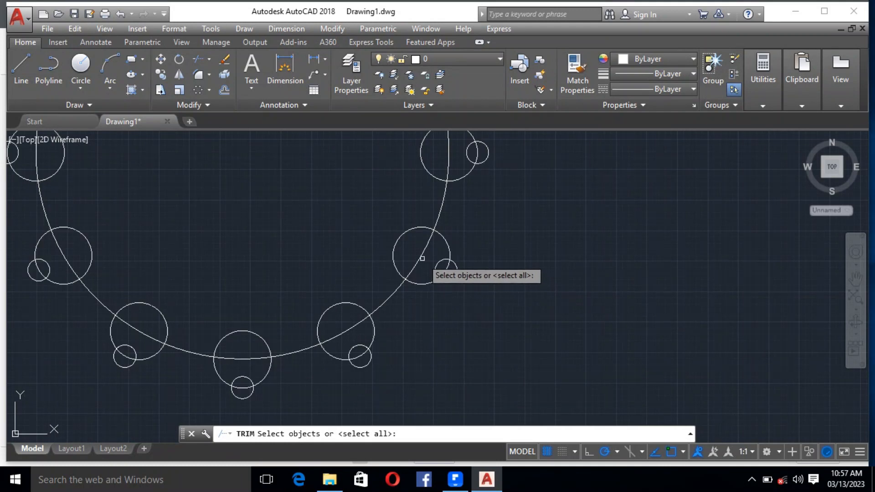
pyautogui.press('Return')
pyautogui.click(422, 255)
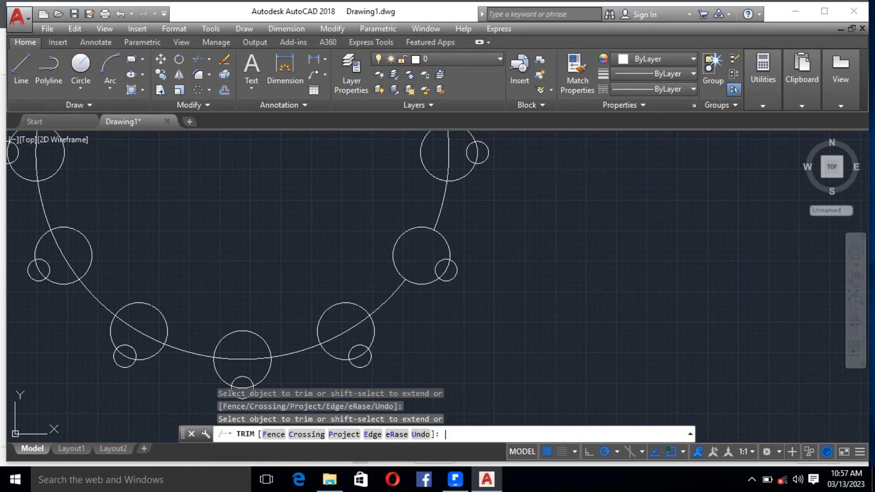
pyautogui.press('Return')
# Trim the large circle's arc inside the rightmost arrayed circle and end the Trim command.
pyautogui.press('Return')
pyautogui.scroll(-2, 394, 242)
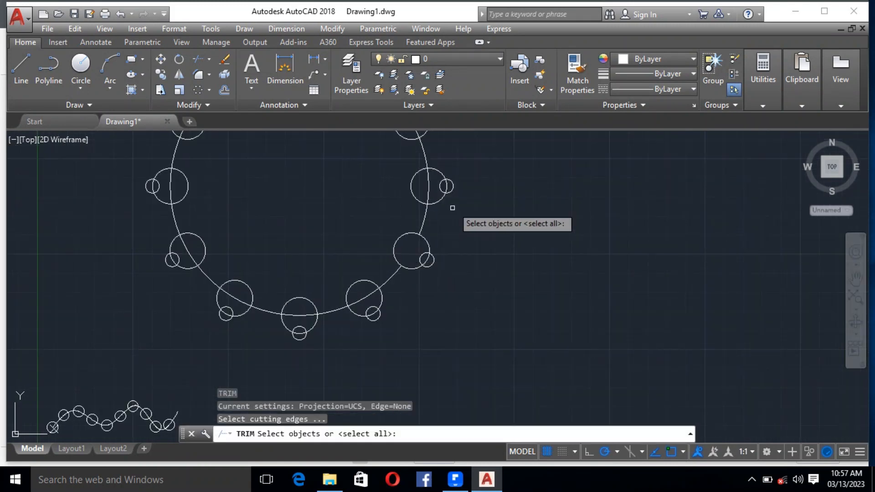
pyautogui.press('Return')
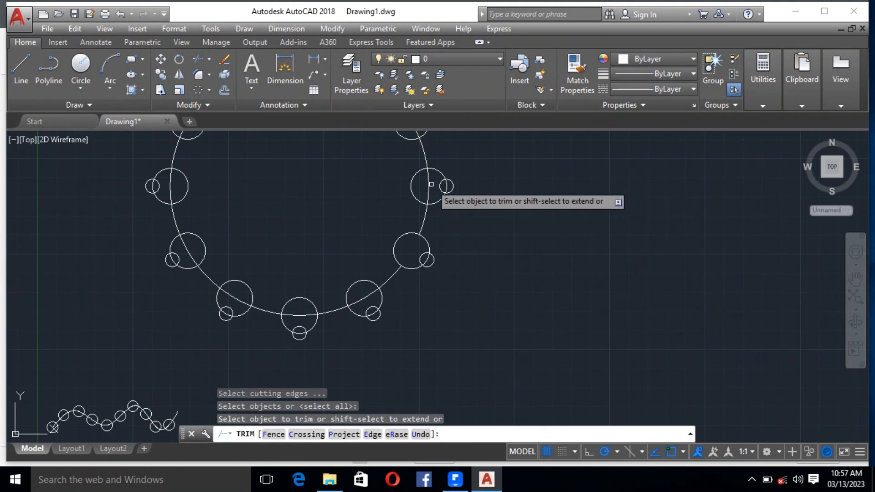
pyautogui.click(430, 184)
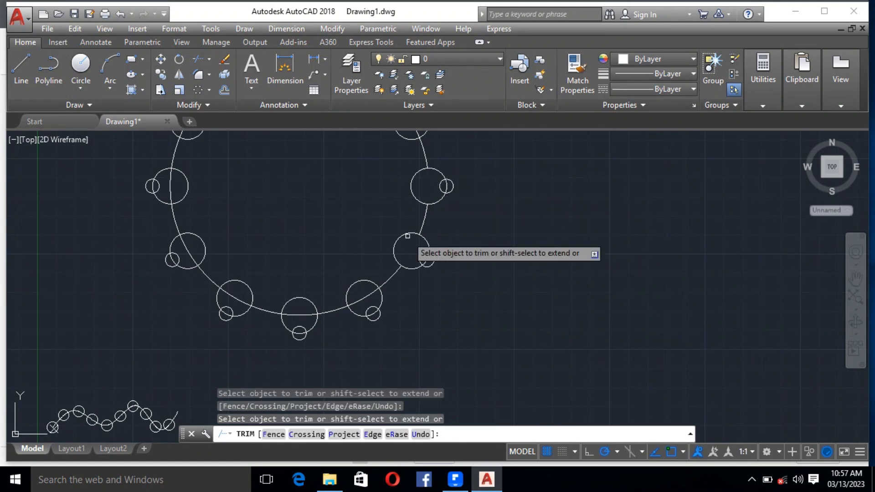
pyautogui.scroll(-2, 404, 255)
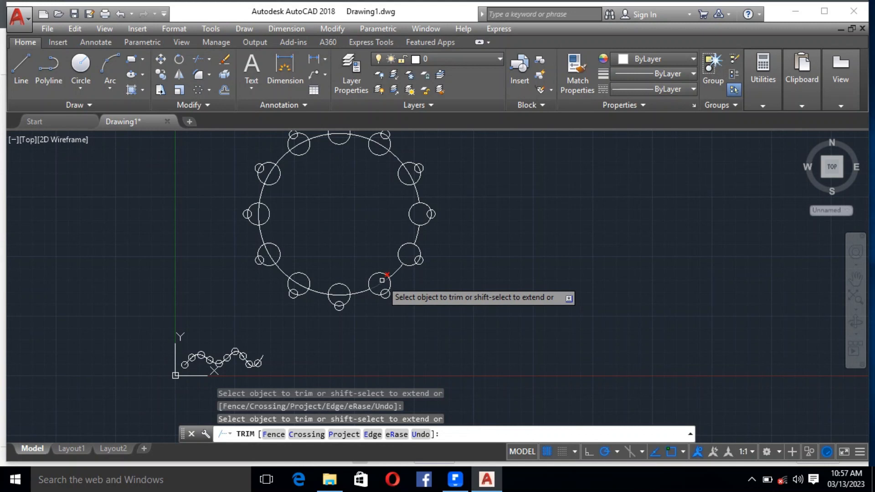
pyautogui.press('Escape')
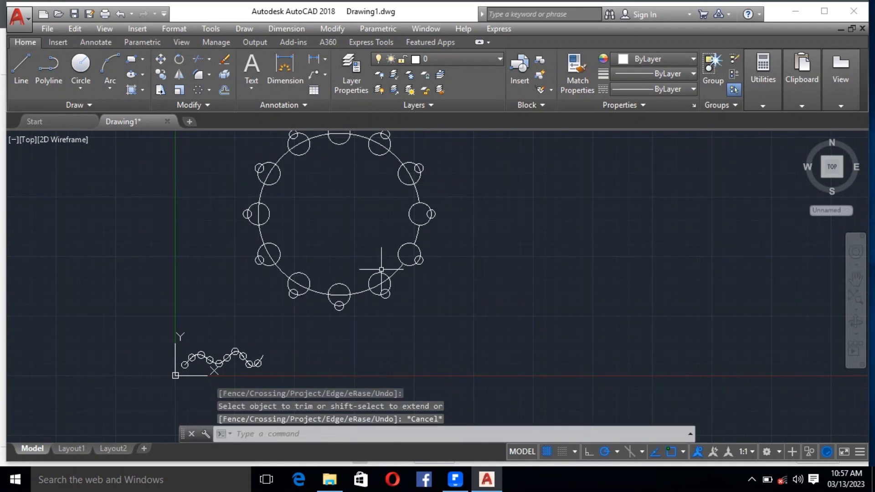
pyautogui.scroll(-4, 380, 267)
pyautogui.scroll(4, 361, 254)
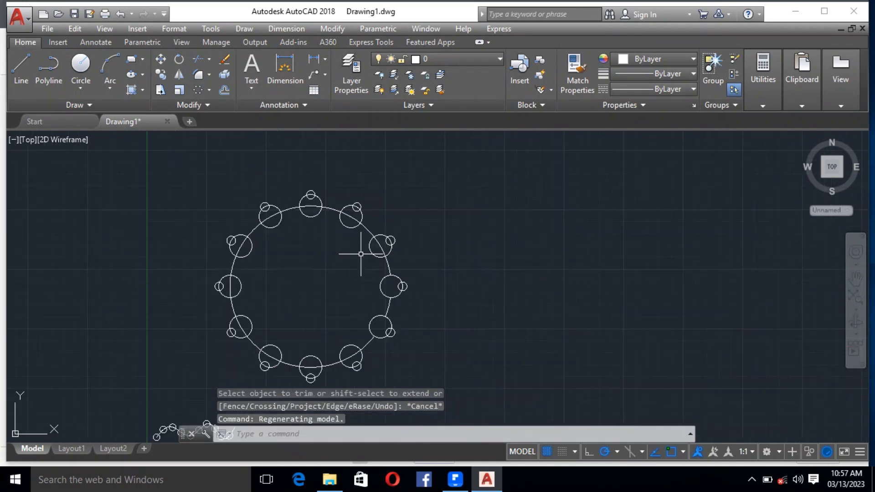